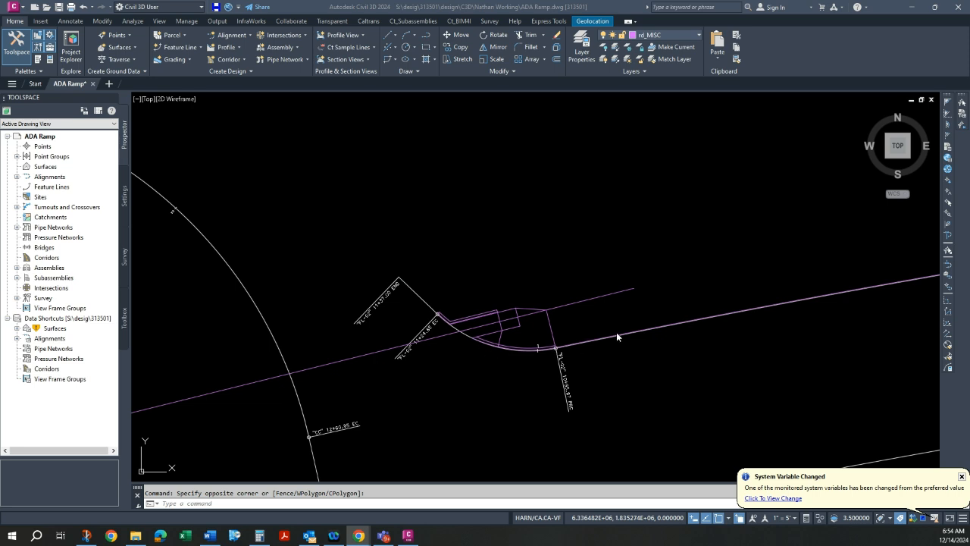
# Step: Change the color of the long straight line crossing the curb ramp layout to Red
pyautogui.click(496, 362)
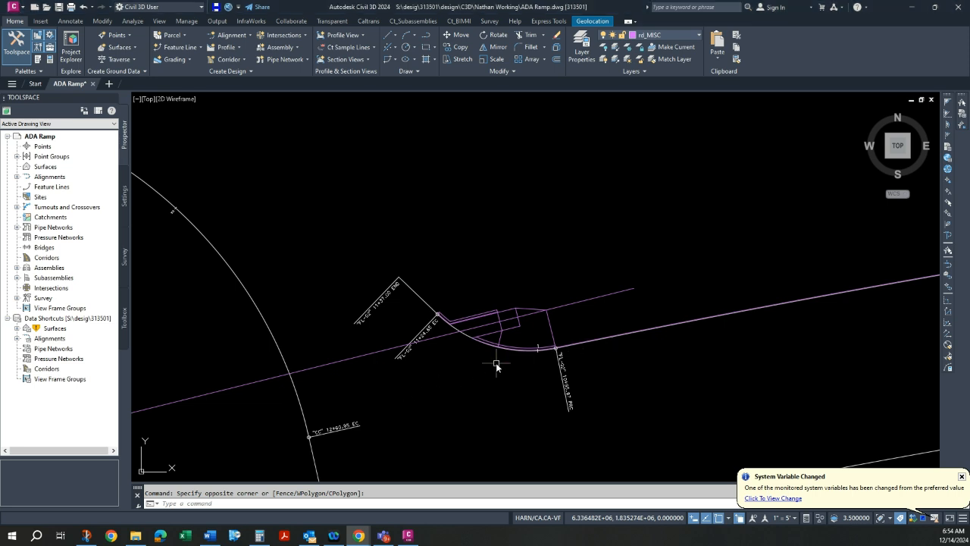
pyautogui.scroll(2, 564, 318)
pyautogui.click(563, 297)
pyautogui.rightClick(545, 240)
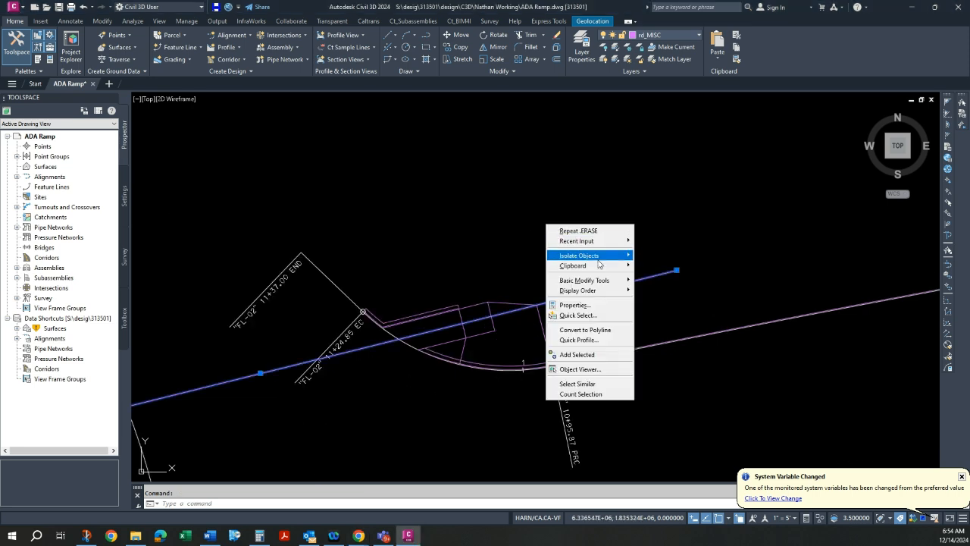
pyautogui.click(572, 305)
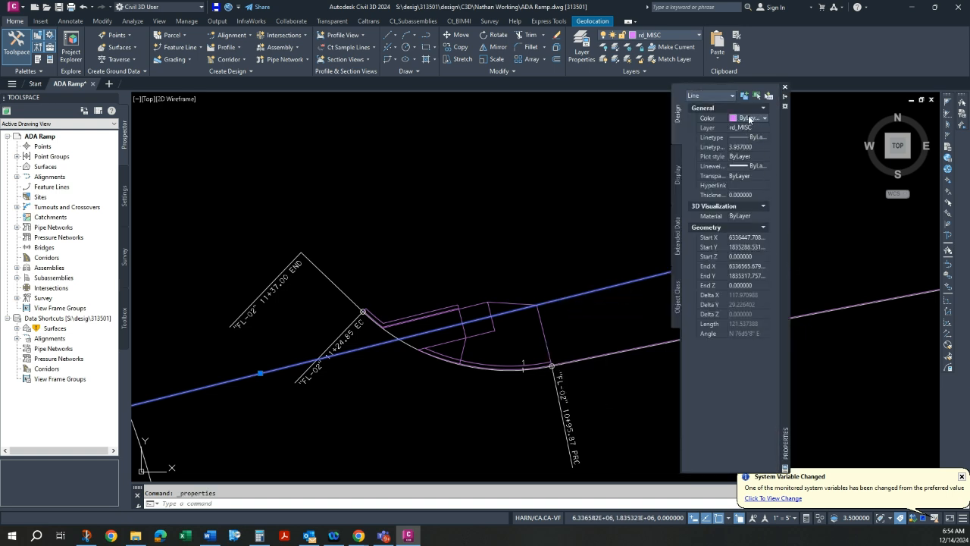
pyautogui.click(749, 119)
pyautogui.click(735, 146)
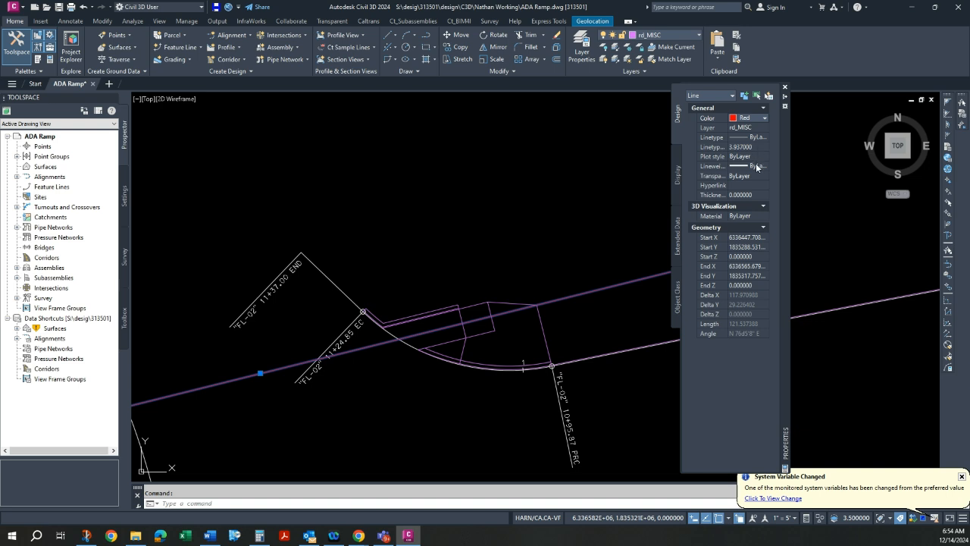
# Step: Give the red line through the ramp a dashed linetype with a linetype scale of 10
pyautogui.click(756, 138)
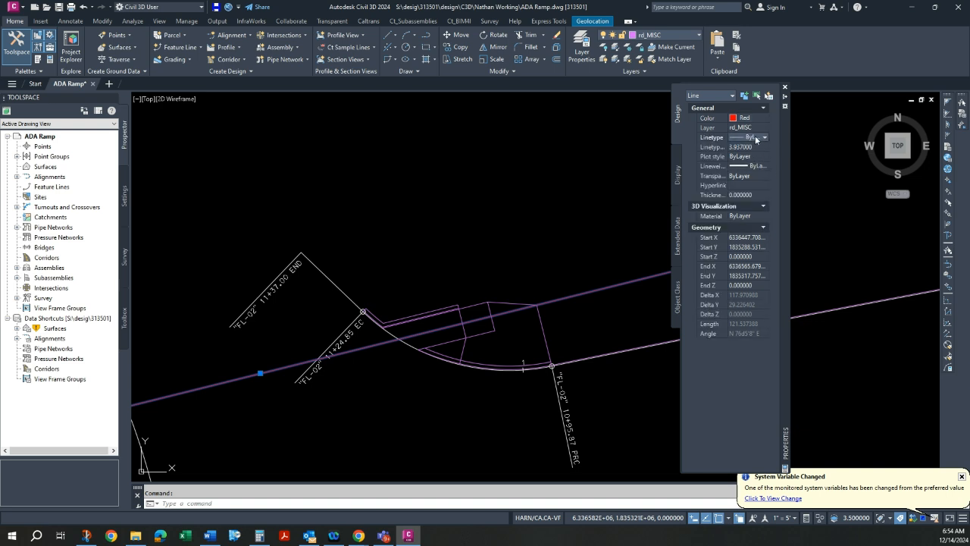
pyautogui.click(755, 138)
pyautogui.click(749, 188)
pyautogui.click(751, 184)
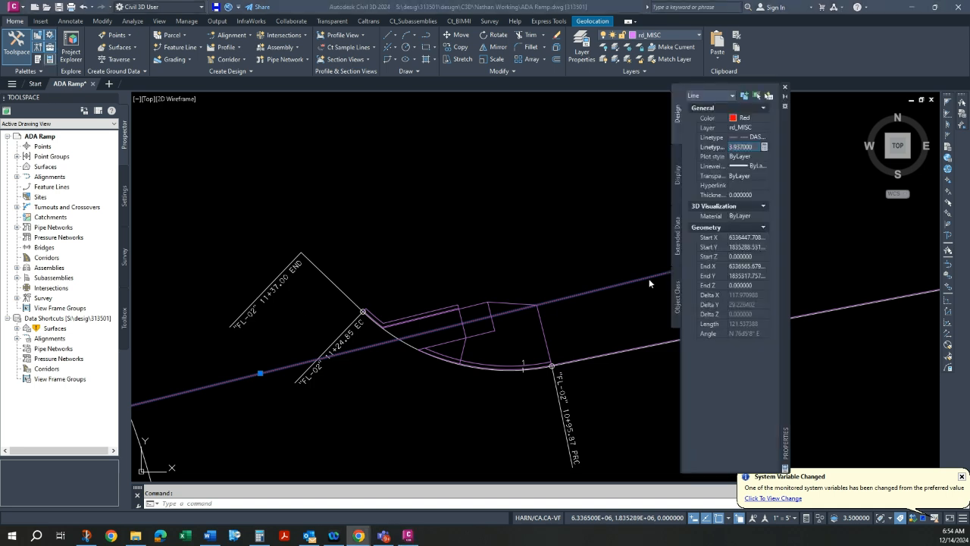
pyautogui.doubleClick(753, 147)
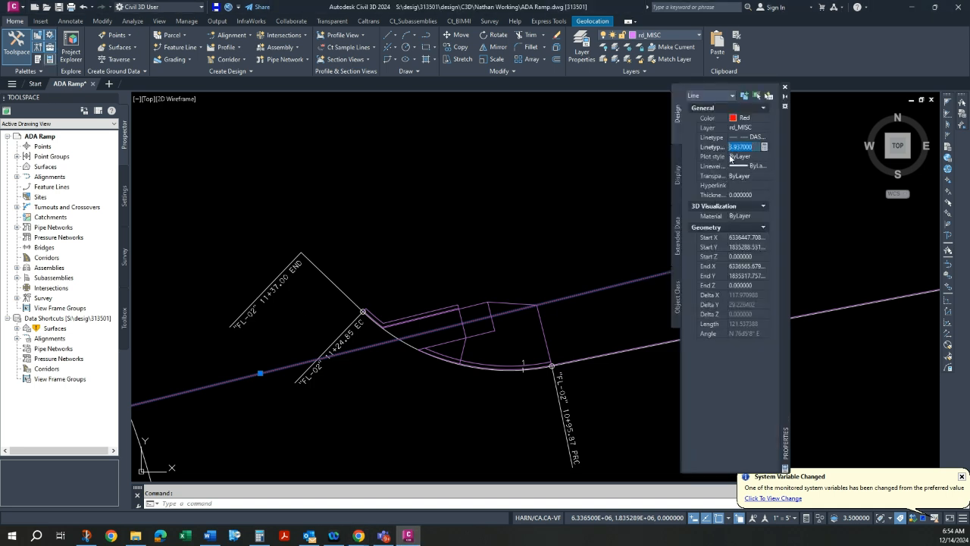
pyautogui.write('10')
pyautogui.press('Return')
pyautogui.click(784, 88)
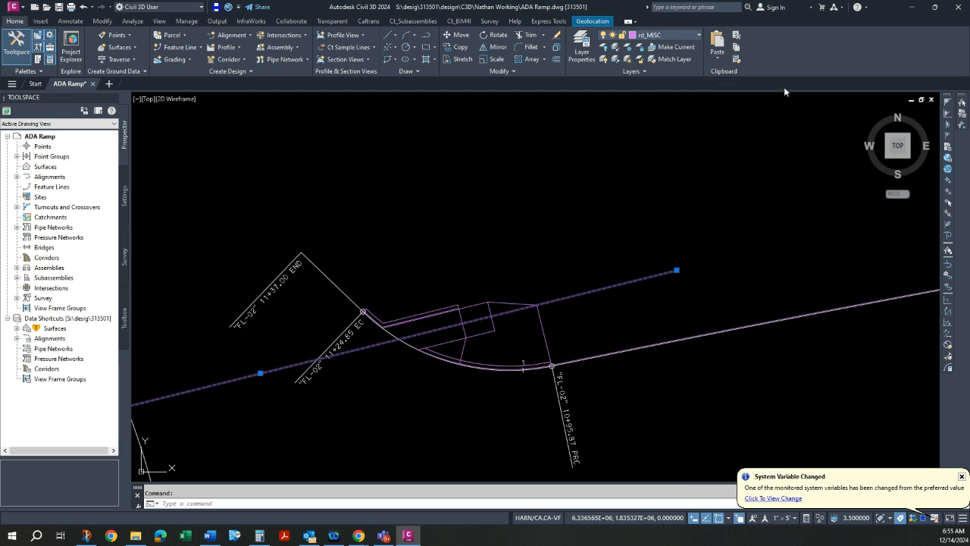
pyautogui.press('Escape')
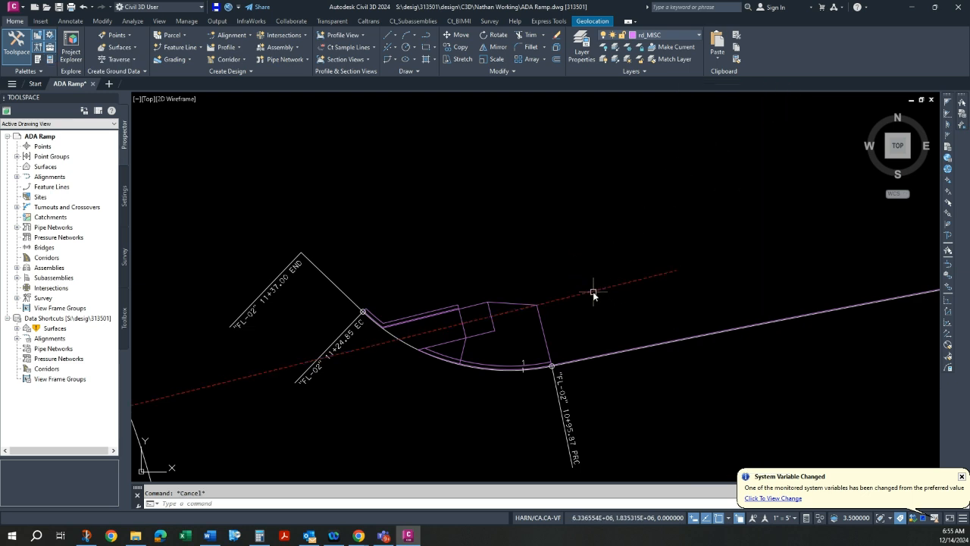
# Step: Create a reference to the SR17007_Loc10 surface from the data shortcuts, keeping the default reference settings
pyautogui.scroll(3, 390, 350)
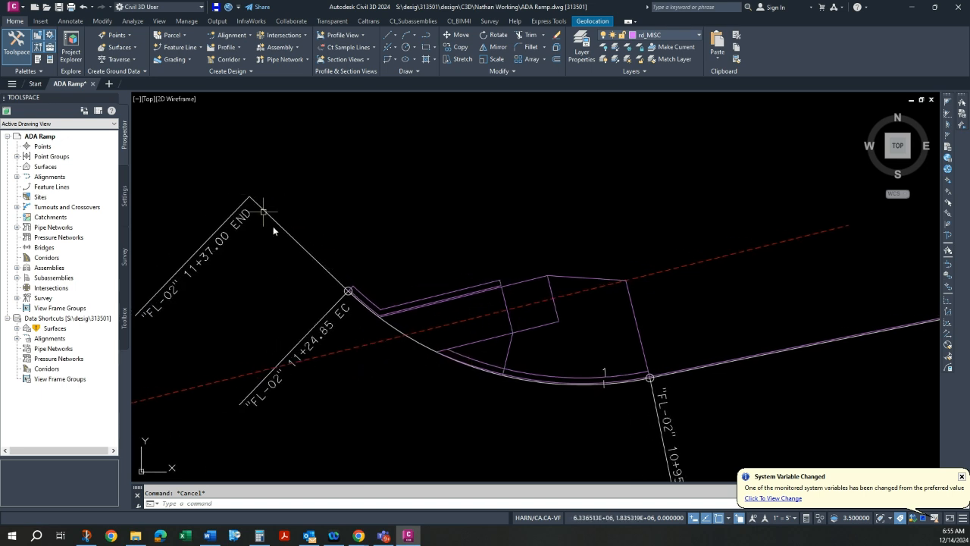
pyautogui.scroll(-2, 440, 337)
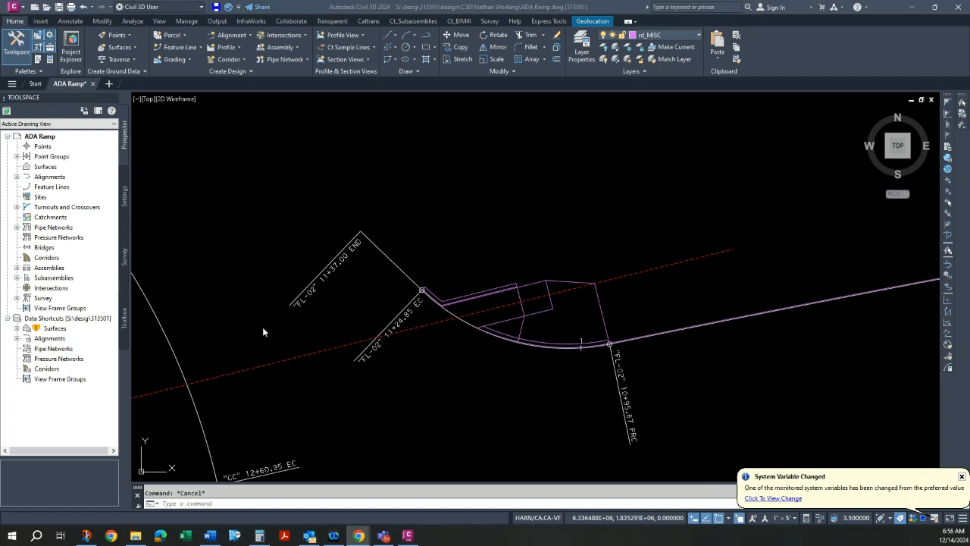
pyautogui.click(16, 329)
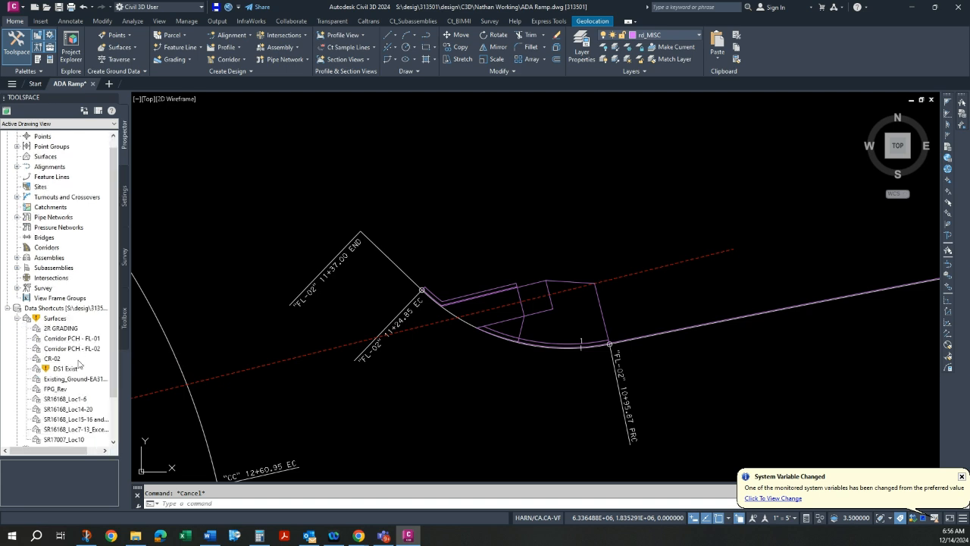
pyautogui.scroll(-2, 79, 367)
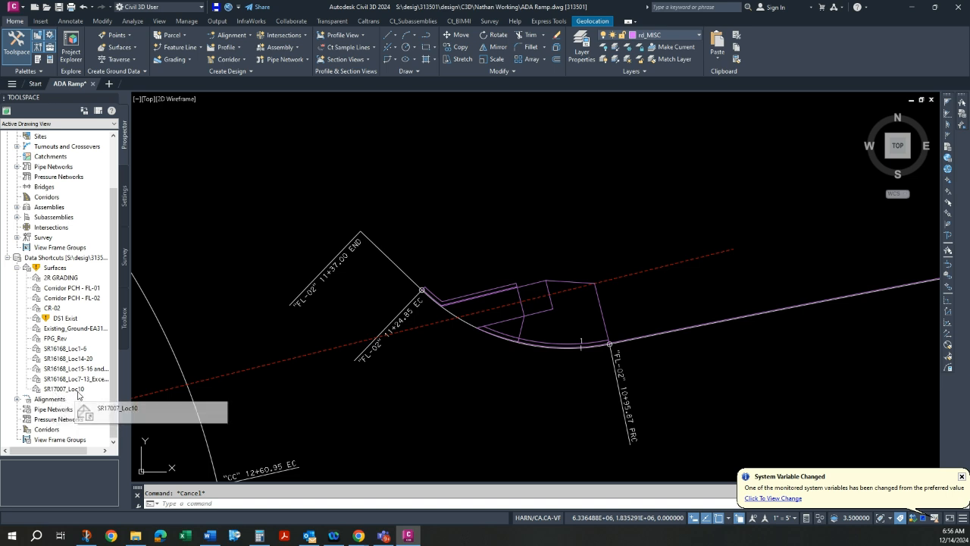
pyautogui.click(75, 391)
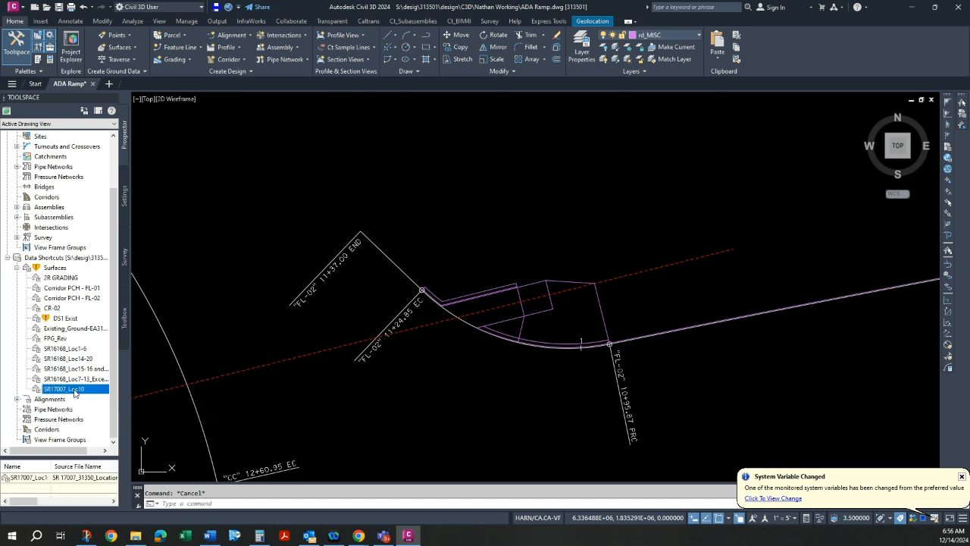
pyautogui.rightClick(74, 393)
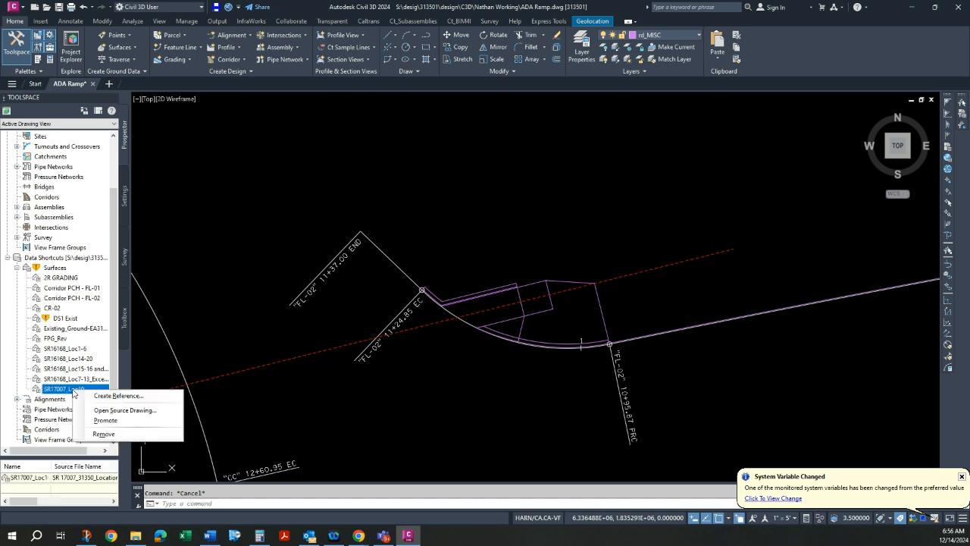
pyautogui.click(116, 396)
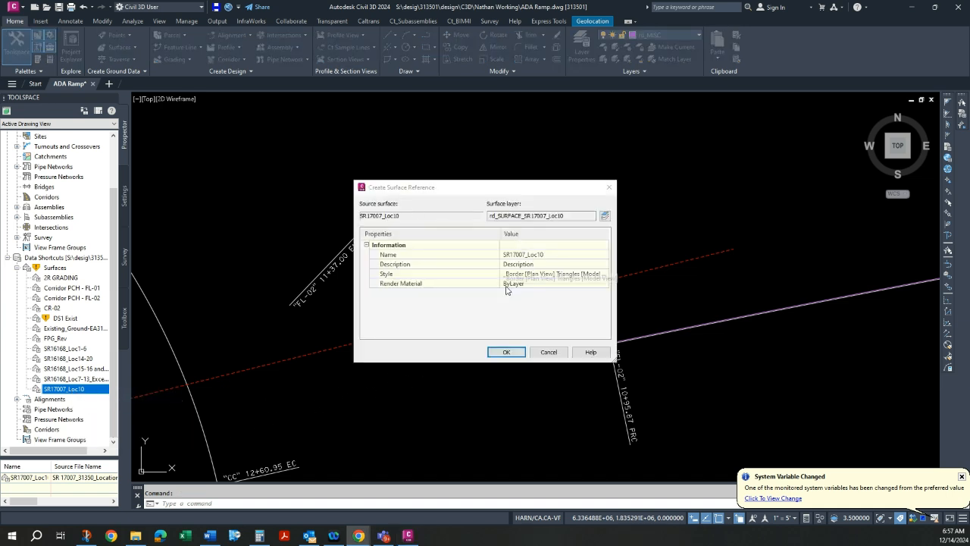
pyautogui.click(506, 352)
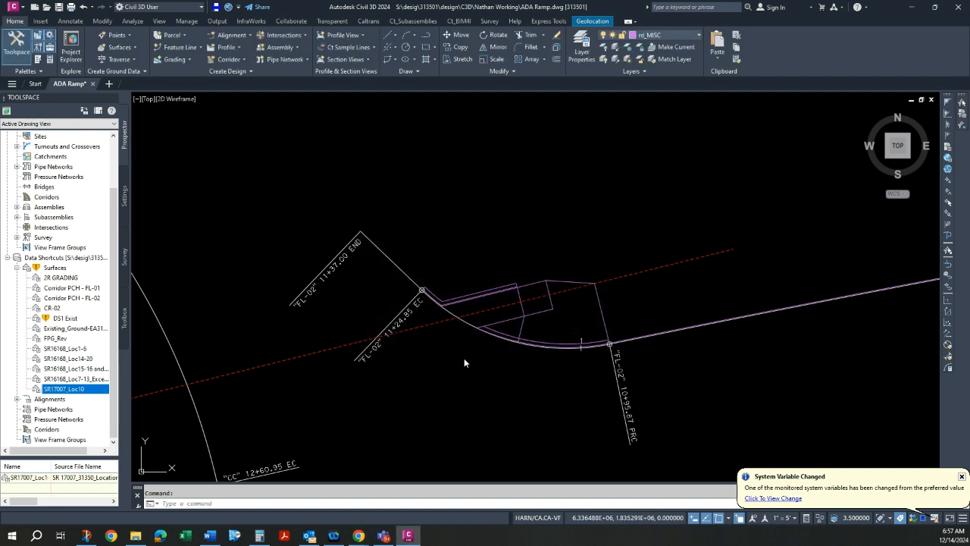
# Step: Set the surface style of the referenced SR17007_Loc10 surface to No Display
pyautogui.scroll(-10, 390, 346)
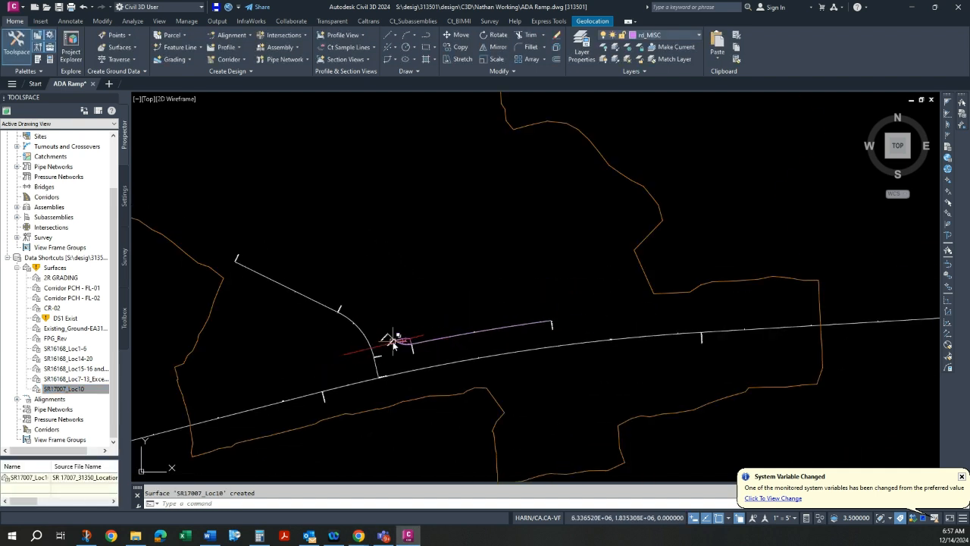
pyautogui.scroll(-2, 507, 341)
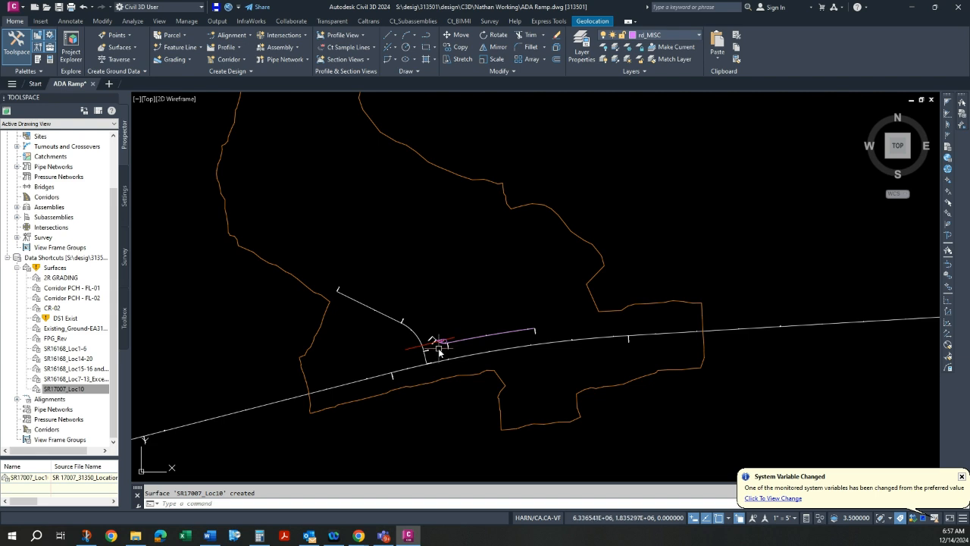
pyautogui.scroll(2, 442, 343)
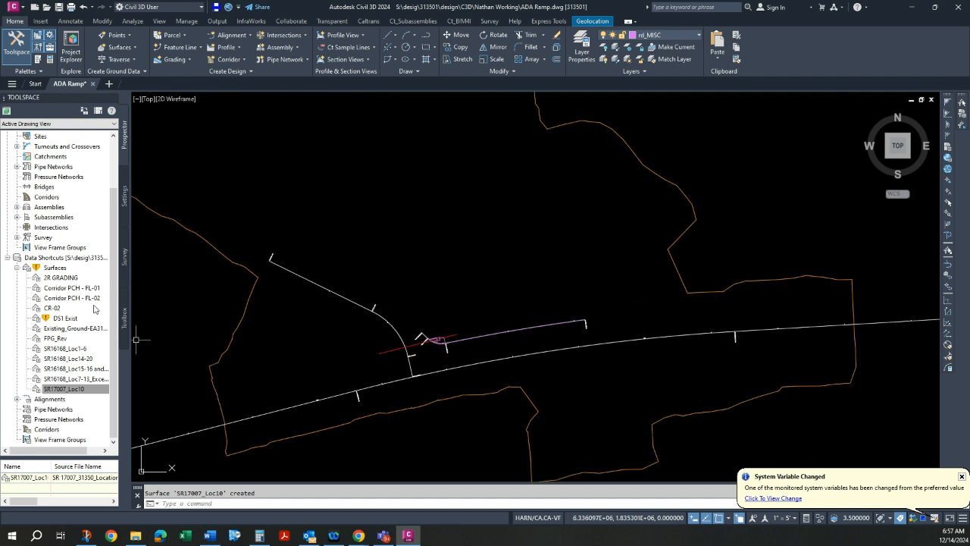
pyautogui.scroll(2, 78, 306)
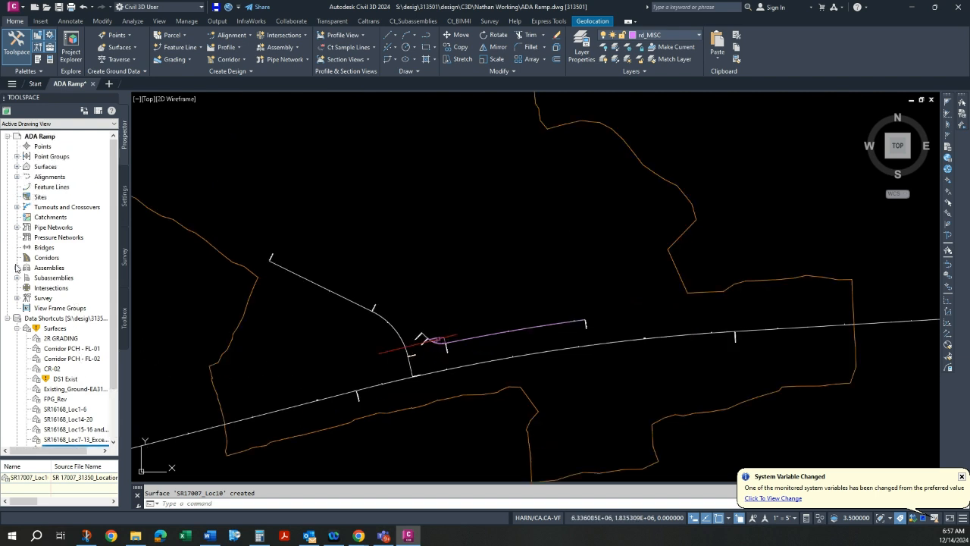
pyautogui.click(16, 167)
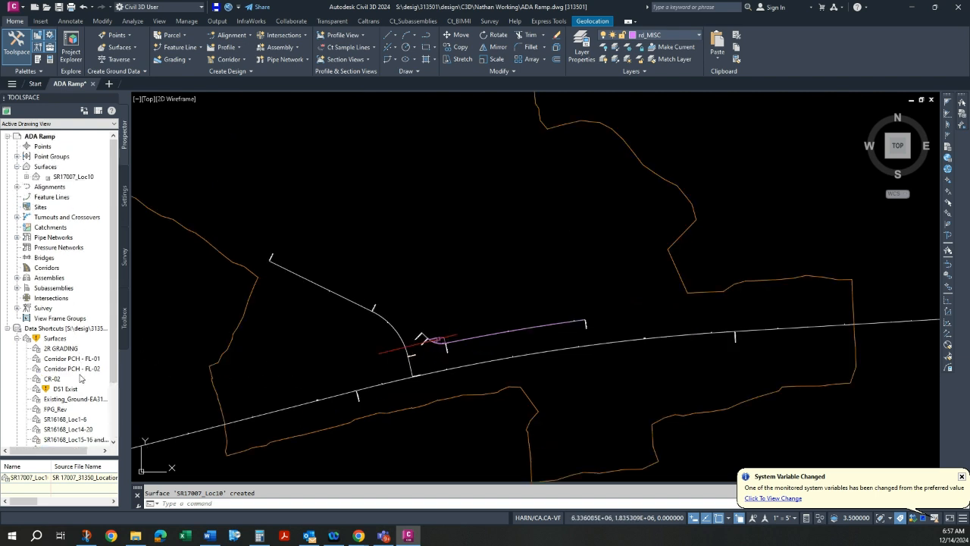
pyautogui.rightClick(73, 177)
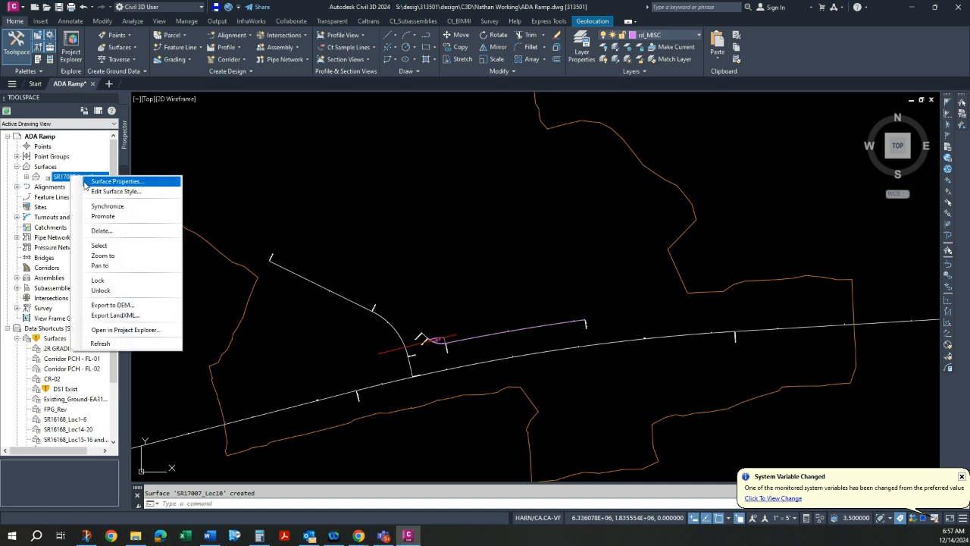
pyautogui.click(106, 181)
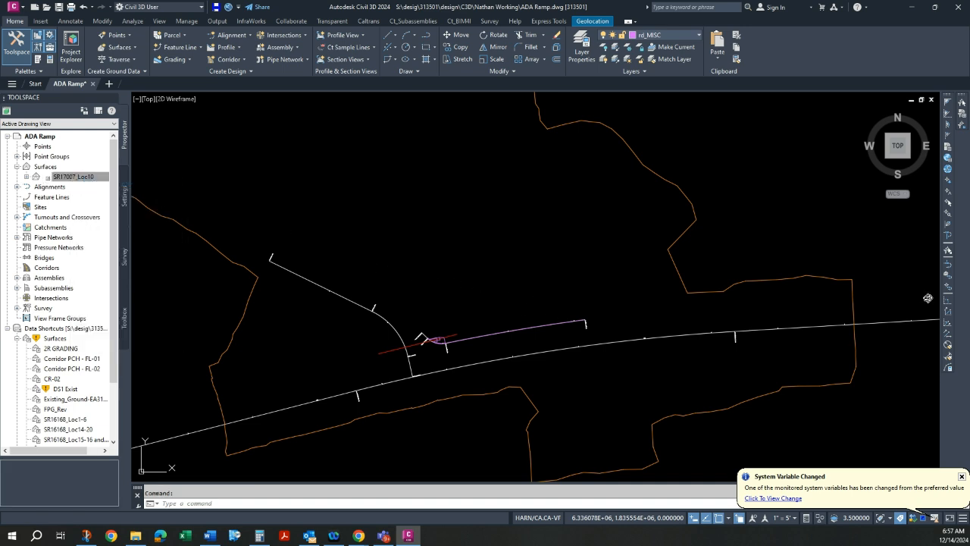
pyautogui.click(632, 204)
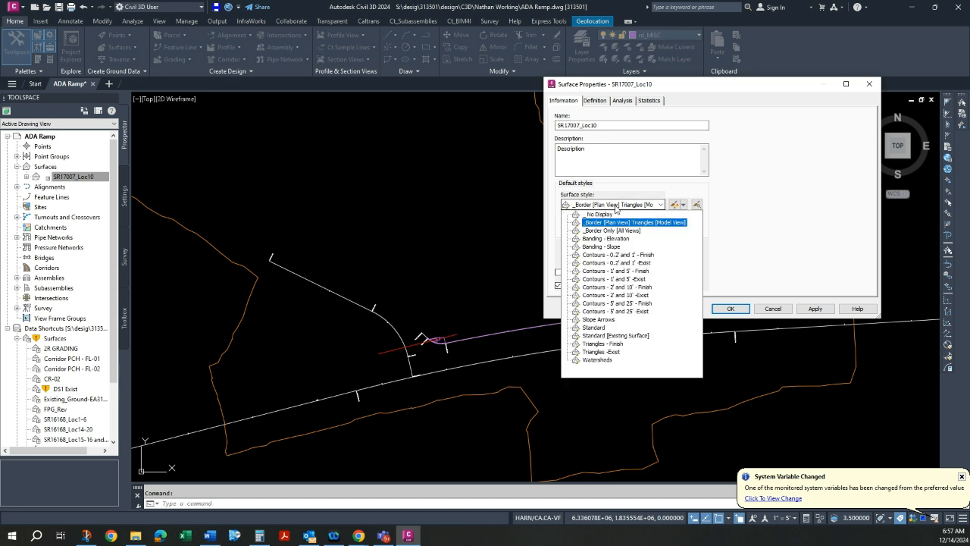
pyautogui.click(599, 216)
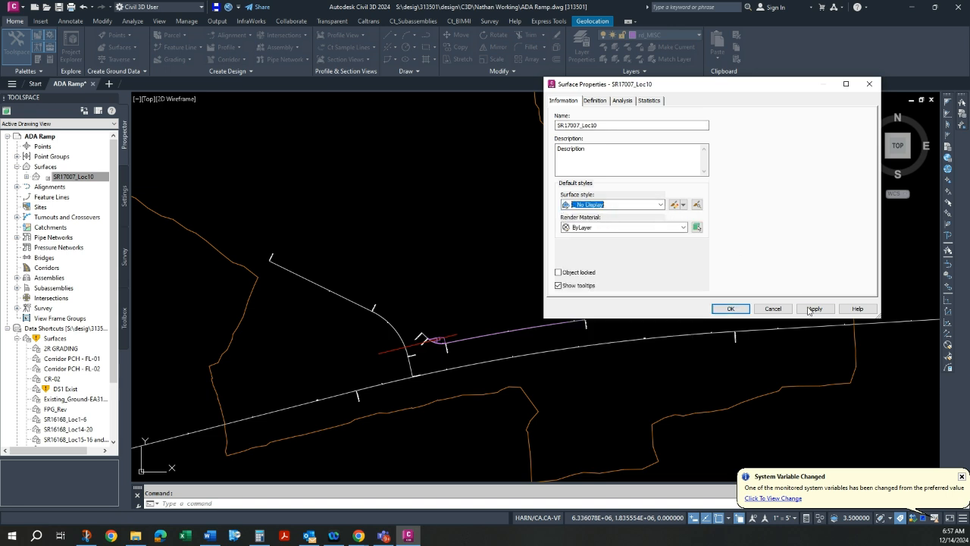
pyautogui.click(813, 308)
pyautogui.click(729, 309)
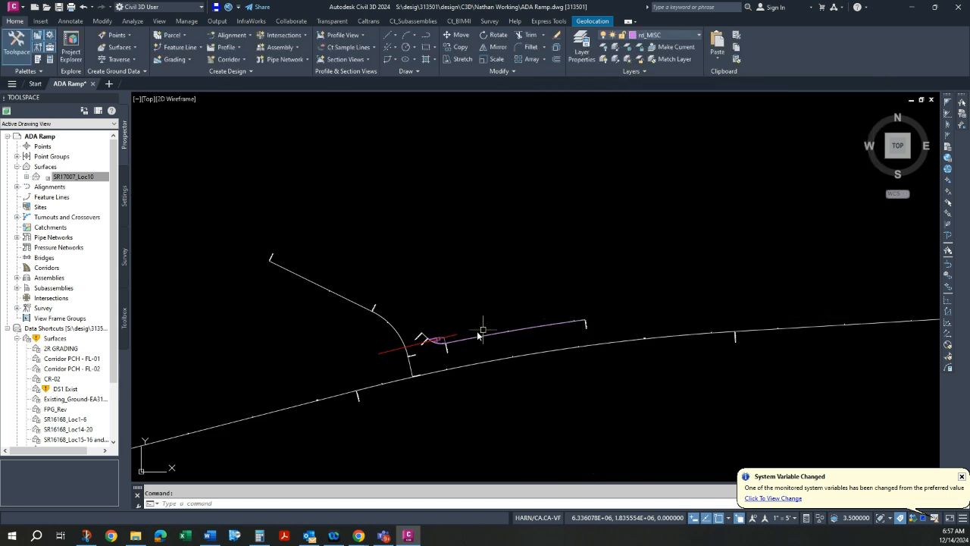
# Step: Sample the SR17007_Loc10 surface along the full length of the FL-02 alignment as a new surface profile
pyautogui.scroll(2, 428, 337)
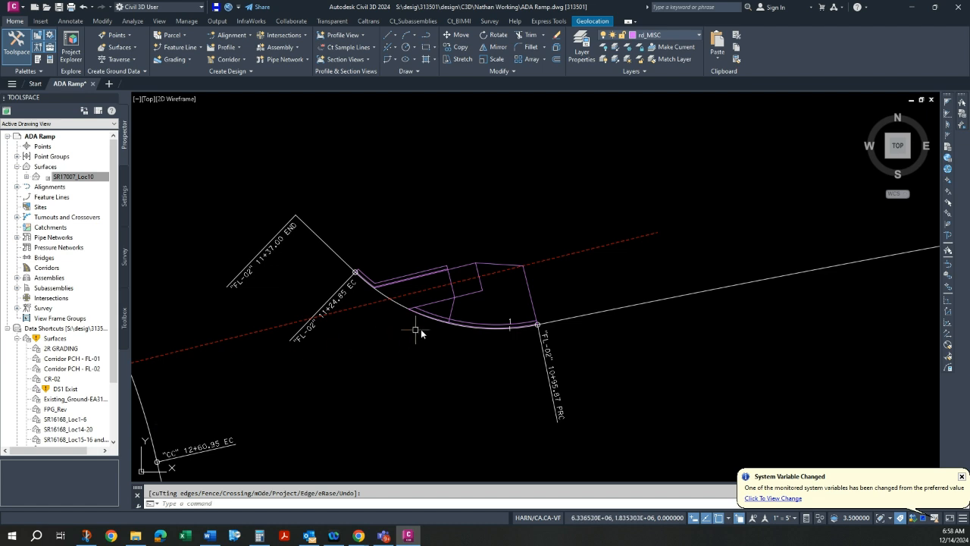
pyautogui.scroll(-1, 473, 322)
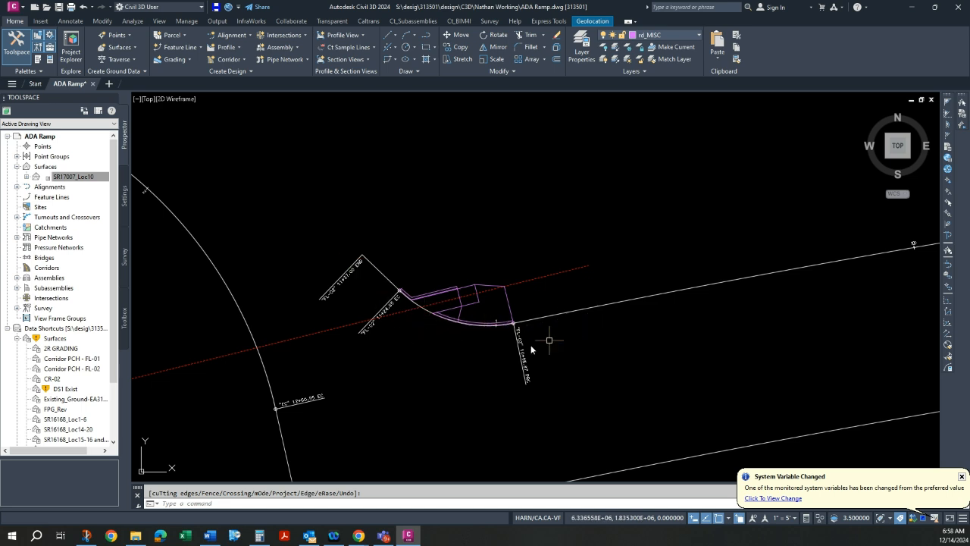
pyautogui.scroll(-3, 441, 378)
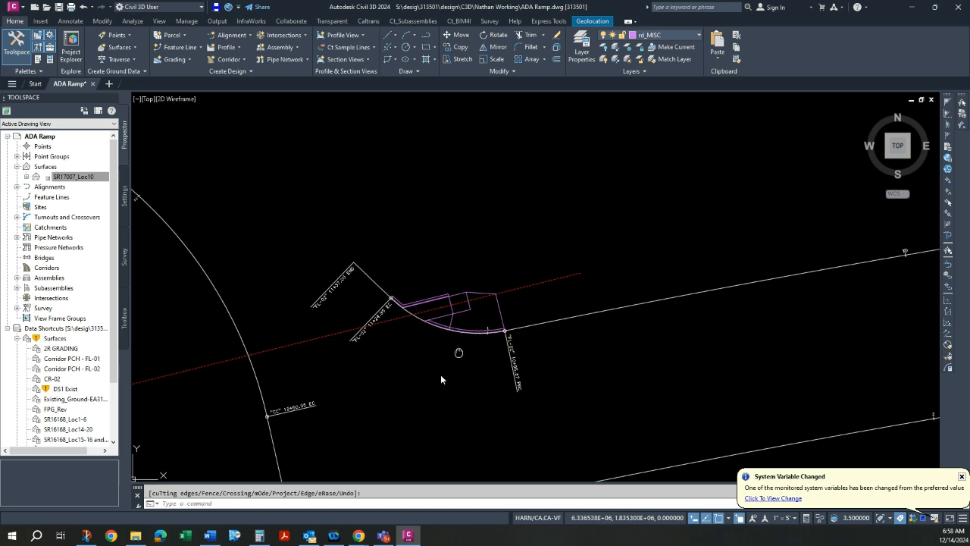
pyautogui.click(225, 47)
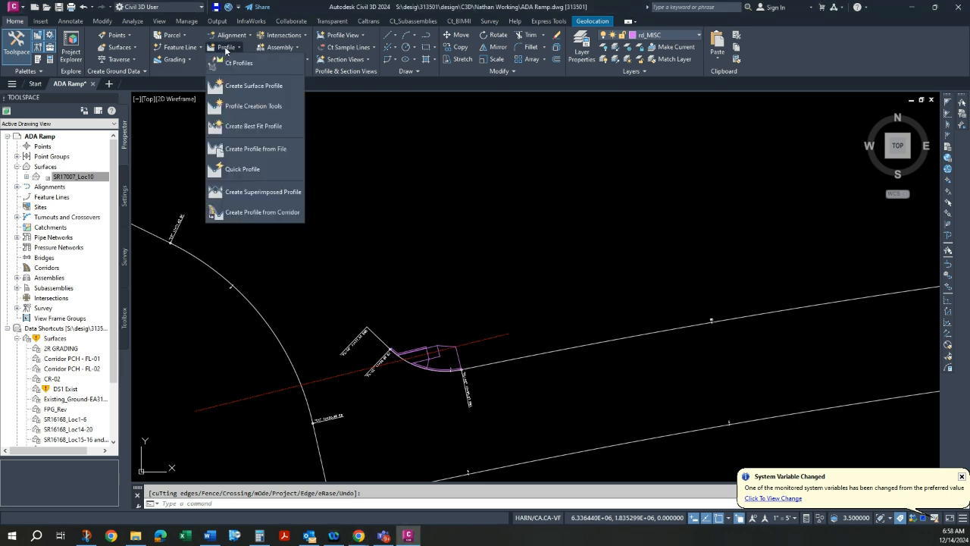
pyautogui.click(240, 86)
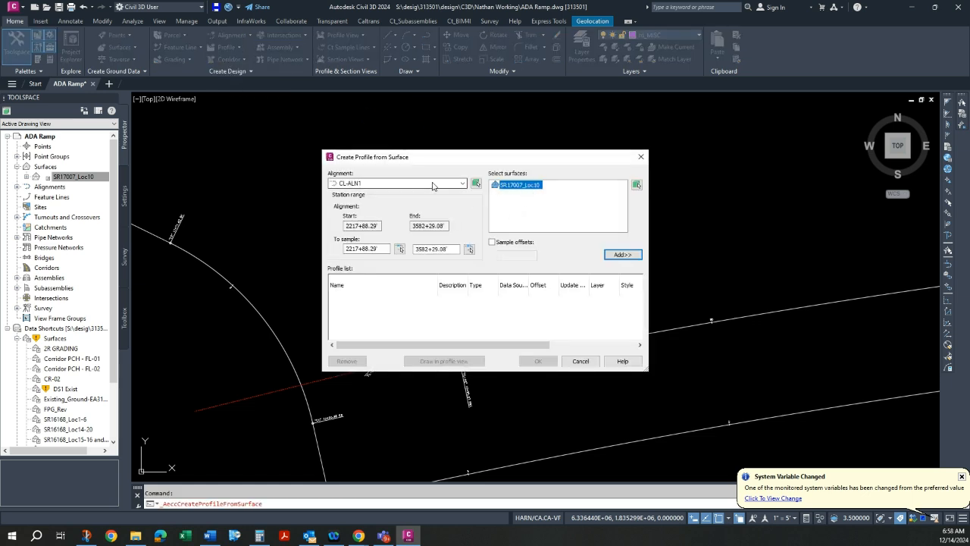
pyautogui.click(355, 184)
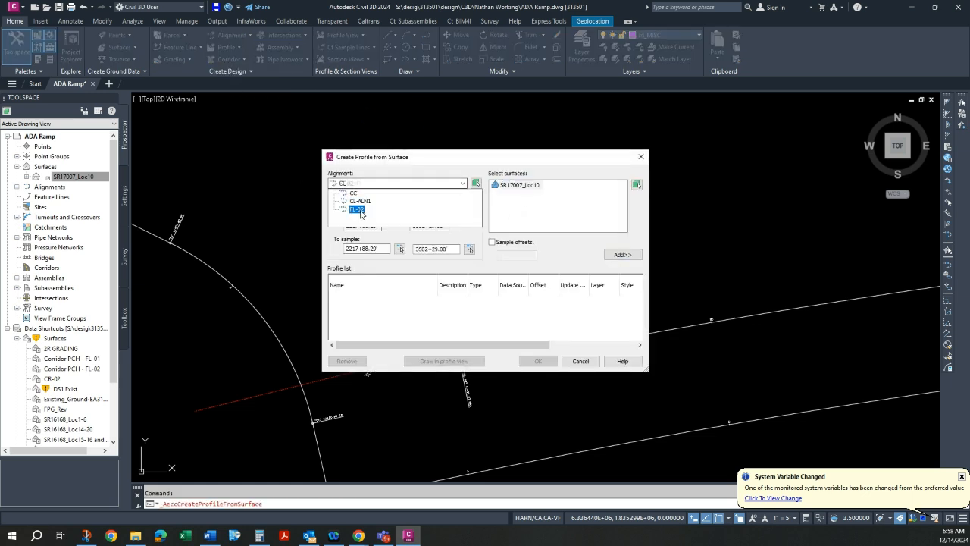
pyautogui.click(357, 209)
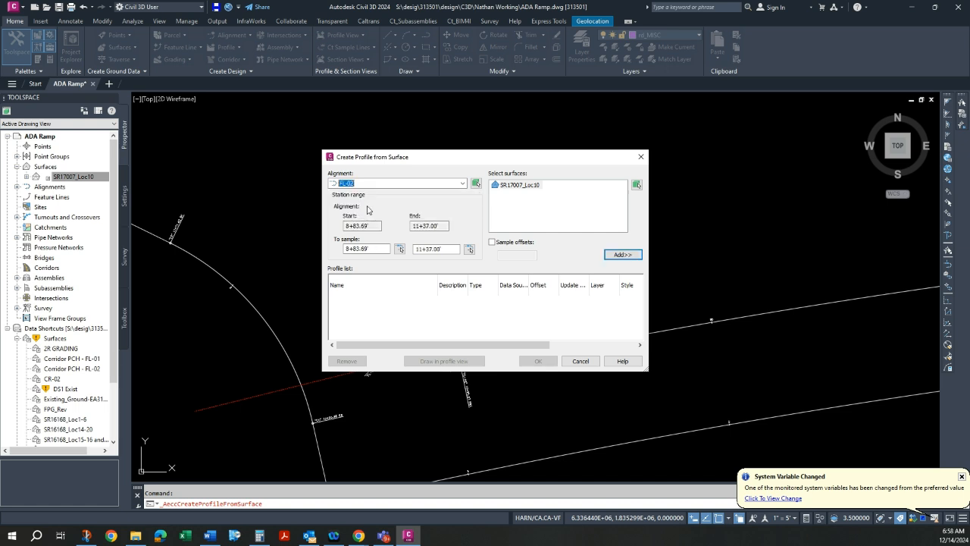
pyautogui.click(529, 186)
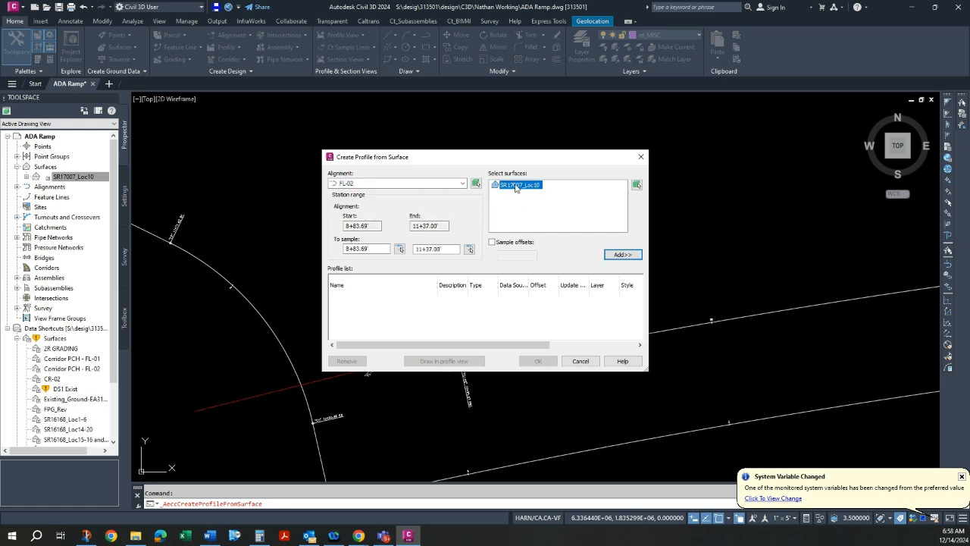
pyautogui.click(622, 254)
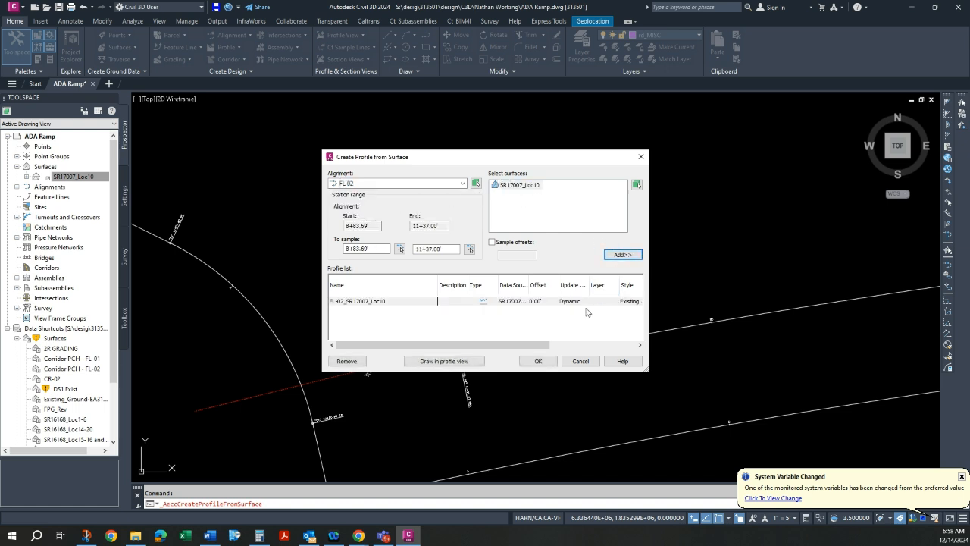
# Step: Start a profile view for the FL-02 profile with a user-specified station range from 8+75 to 11+45
pyautogui.click(439, 362)
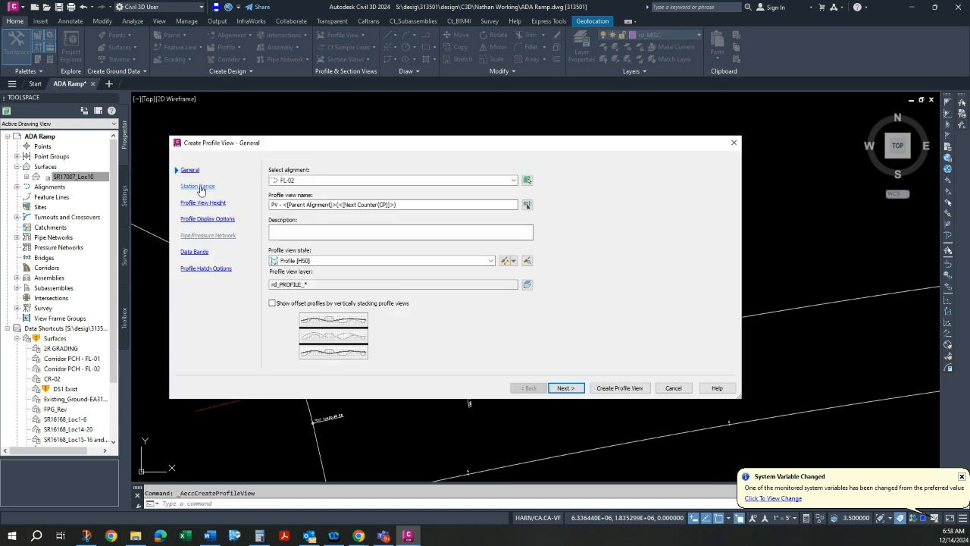
pyautogui.click(199, 186)
pyautogui.click(283, 220)
pyautogui.doubleClick(369, 221)
pyautogui.write('75')
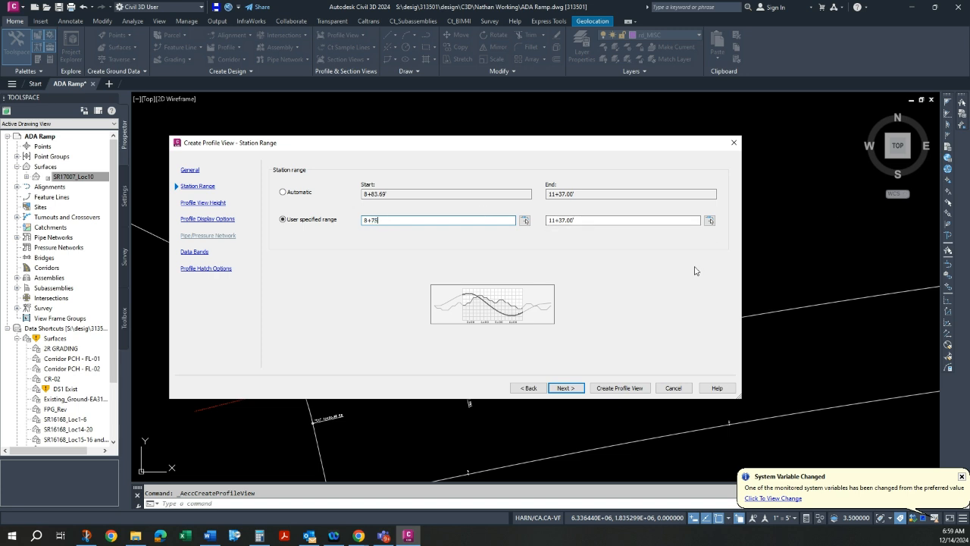
pyautogui.click(560, 220)
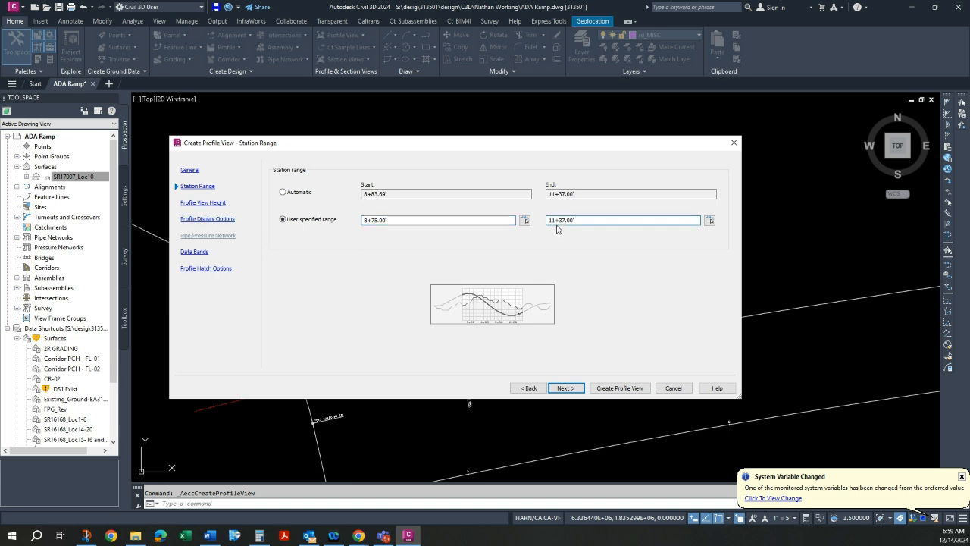
pyautogui.moveTo(560, 220); pyautogui.dragTo(679, 219)
pyautogui.write('45')
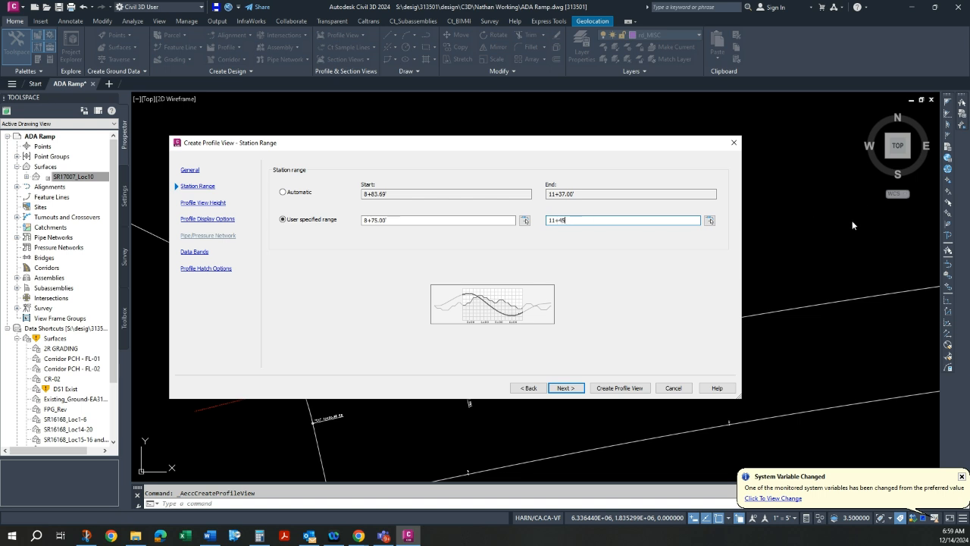
# Step: Set the label set of the FL-02 surface profile to _None in the profile display options
pyautogui.click(205, 221)
pyautogui.click(645, 203)
pyautogui.click(645, 203)
pyautogui.click(479, 246)
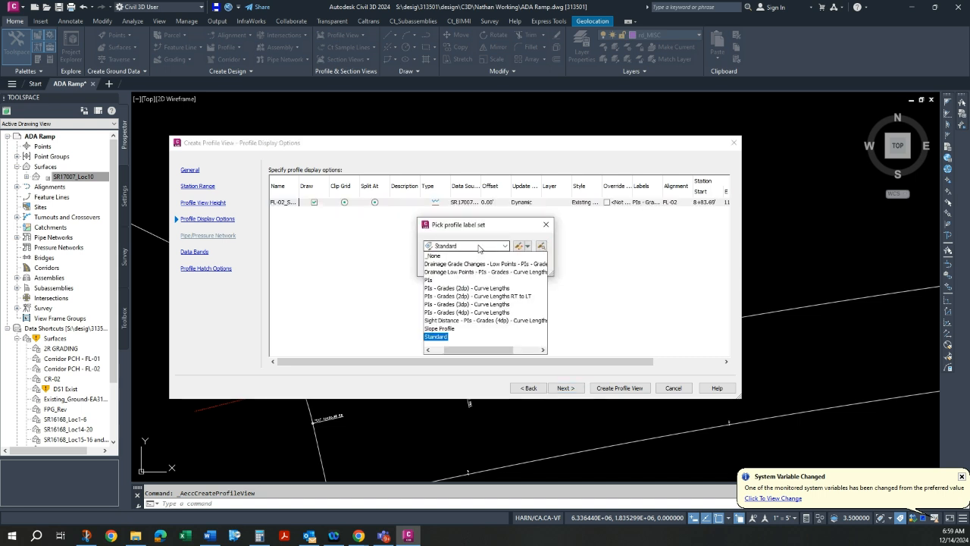
pyautogui.click(438, 256)
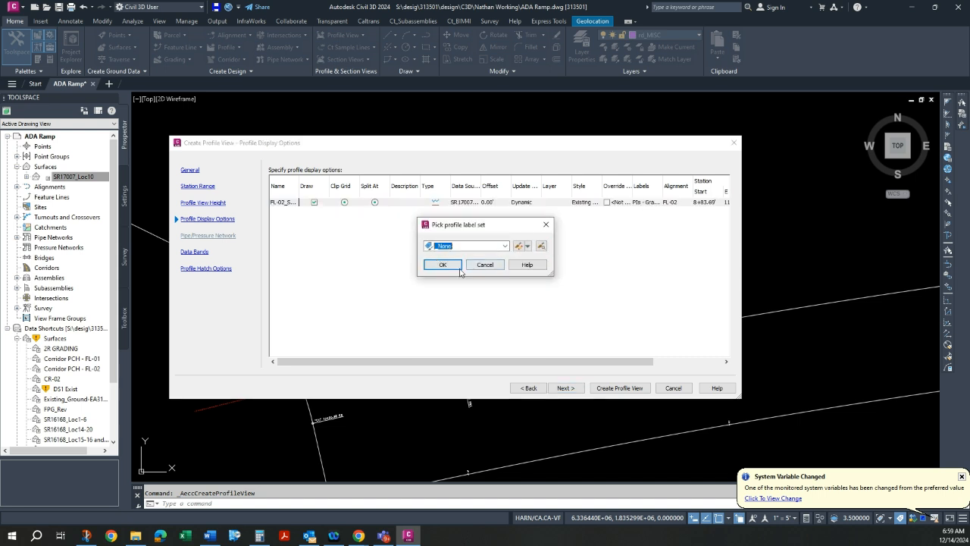
pyautogui.click(443, 263)
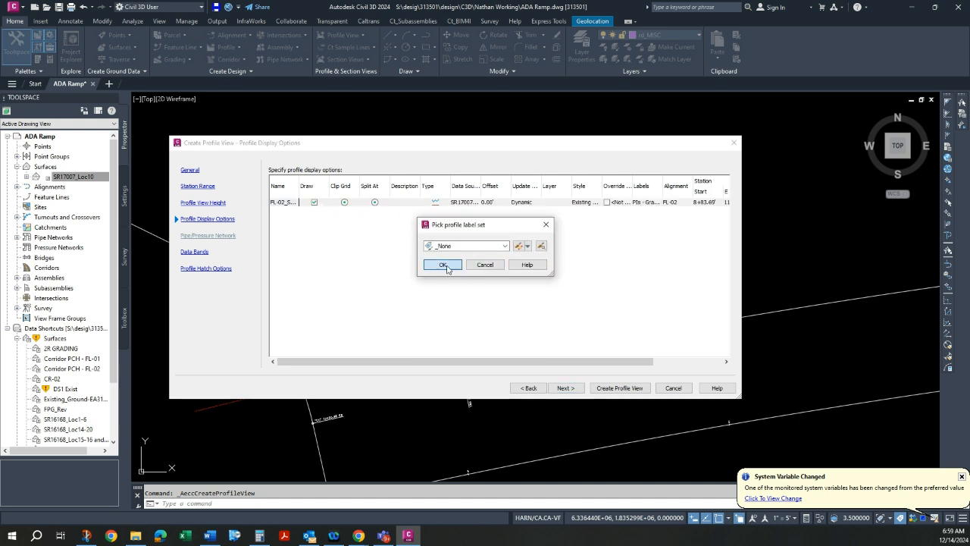
pyautogui.click(643, 203)
pyautogui.click(493, 247)
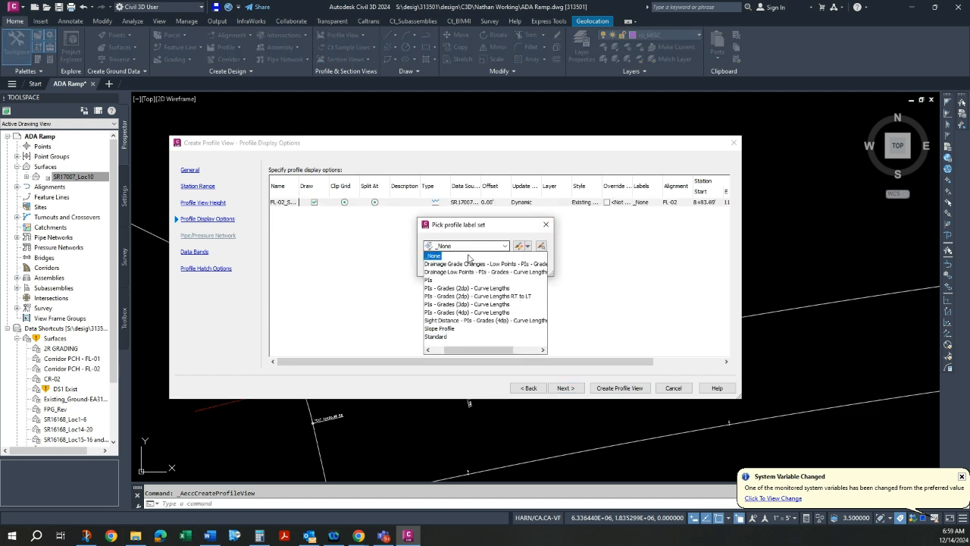
pyautogui.click(438, 256)
pyautogui.click(443, 264)
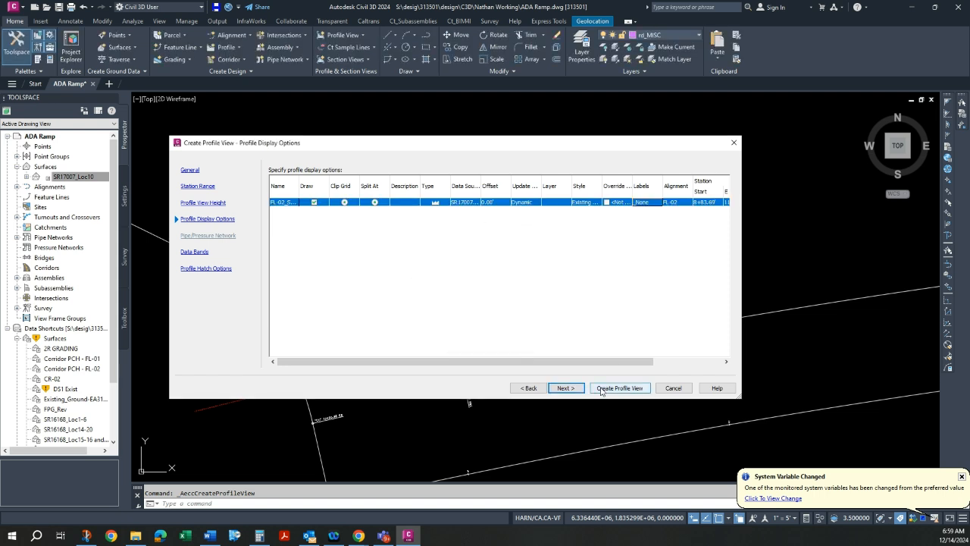
# Step: Create the FL-02 profile view and place its origin in the empty area above the curb ramp layout
pyautogui.click(619, 388)
pyautogui.scroll(2, 426, 307)
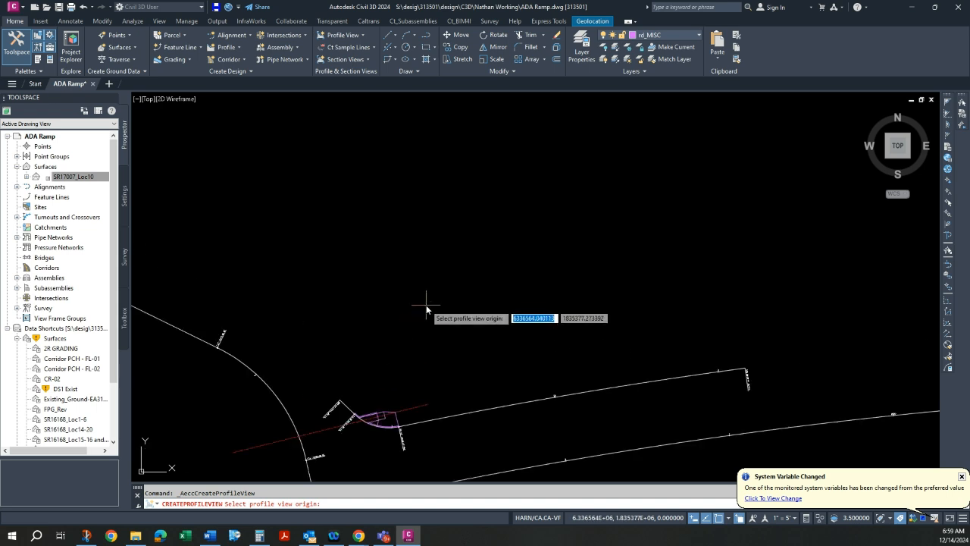
pyautogui.click(351, 282)
pyautogui.moveTo(499, 271); pyautogui.dragTo(461, 317, button='middle')
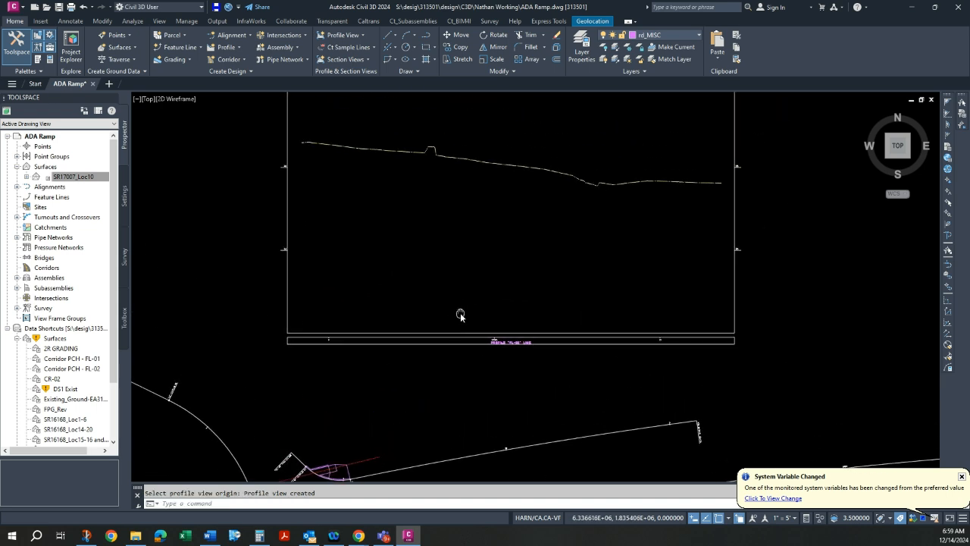
pyautogui.scroll(-2, 453, 281)
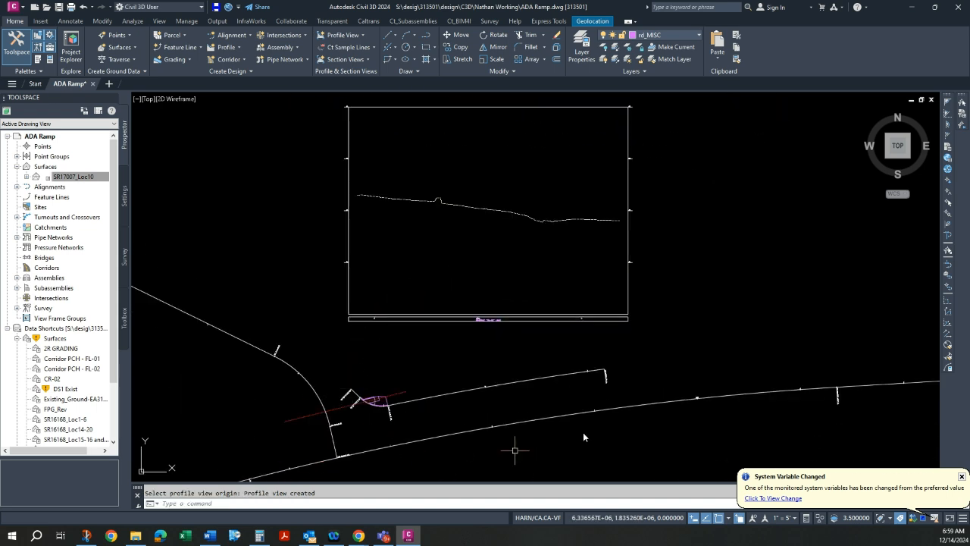
# Step: Examine the FL-02 alignment from its start to the ramp and compare it with the ground line in the profile view
pyautogui.scroll(4, 379, 409)
pyautogui.scroll(4, 373, 415)
pyautogui.scroll(-2, 250, 346)
pyautogui.scroll(-4, 228, 314)
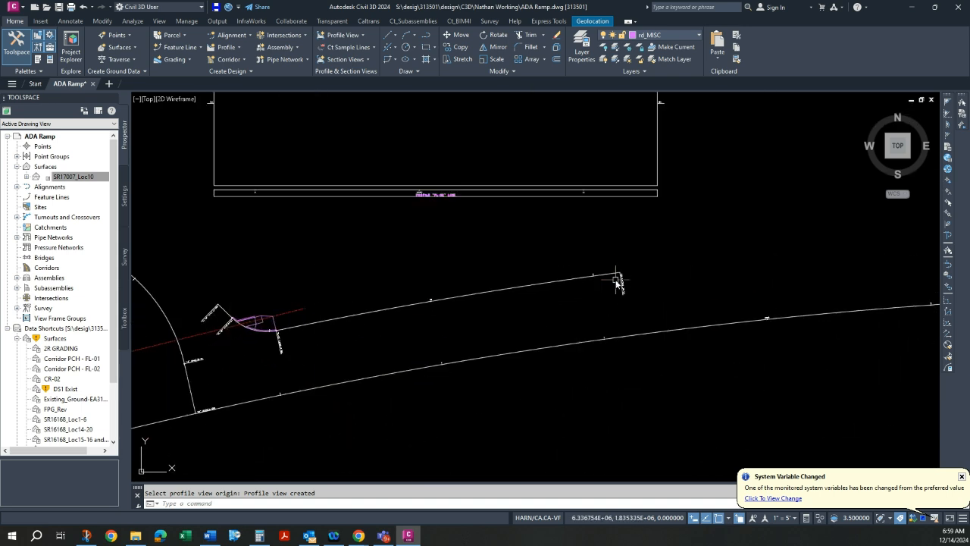
pyautogui.moveTo(371, 207); pyautogui.dragTo(392, 279, button='middle')
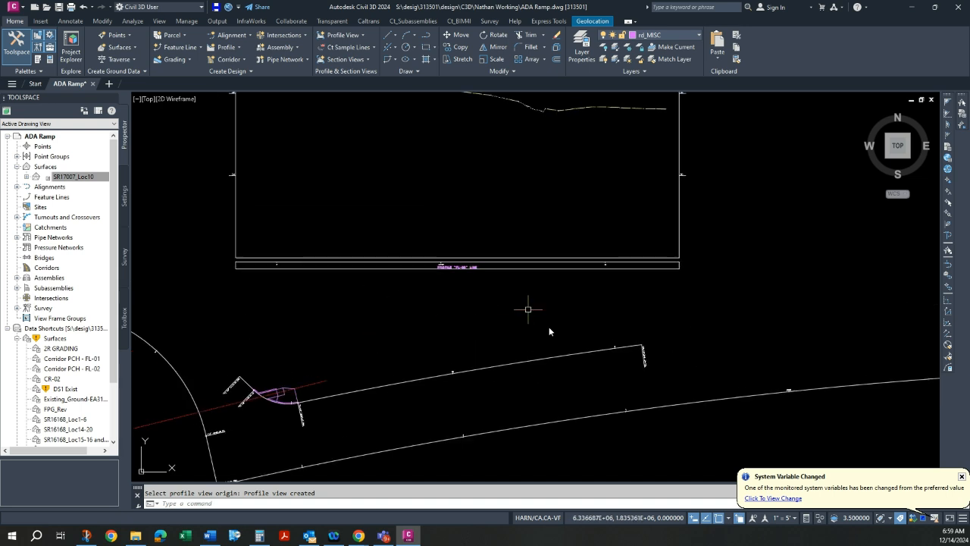
pyautogui.scroll(-2, 621, 344)
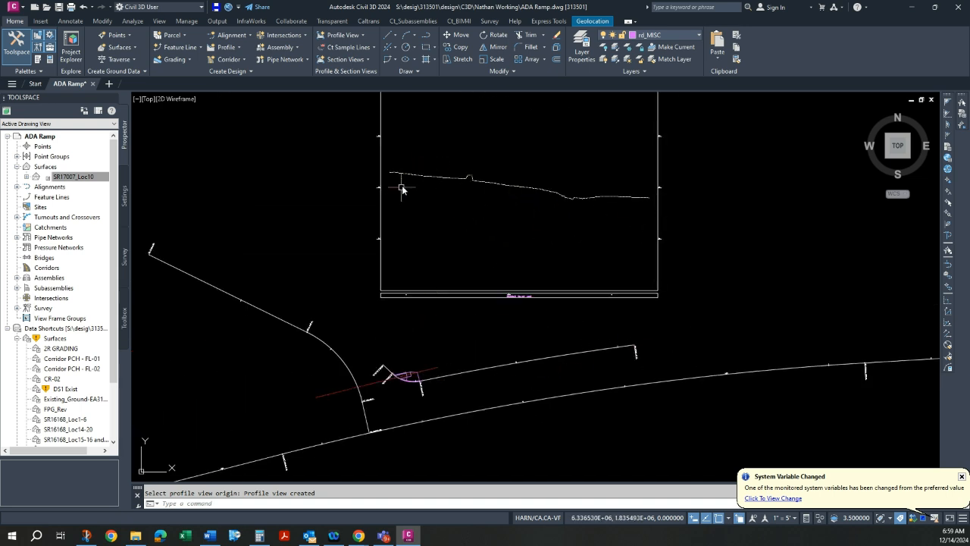
pyautogui.scroll(1, 519, 288)
pyautogui.scroll(-1, 520, 288)
# Step: Change the object style of the FL-02 profile view to Profile [1:1]
pyautogui.moveTo(525, 292); pyautogui.dragTo(523, 316, button='middle')
pyautogui.scroll(2, 523, 317)
pyautogui.click(516, 334)
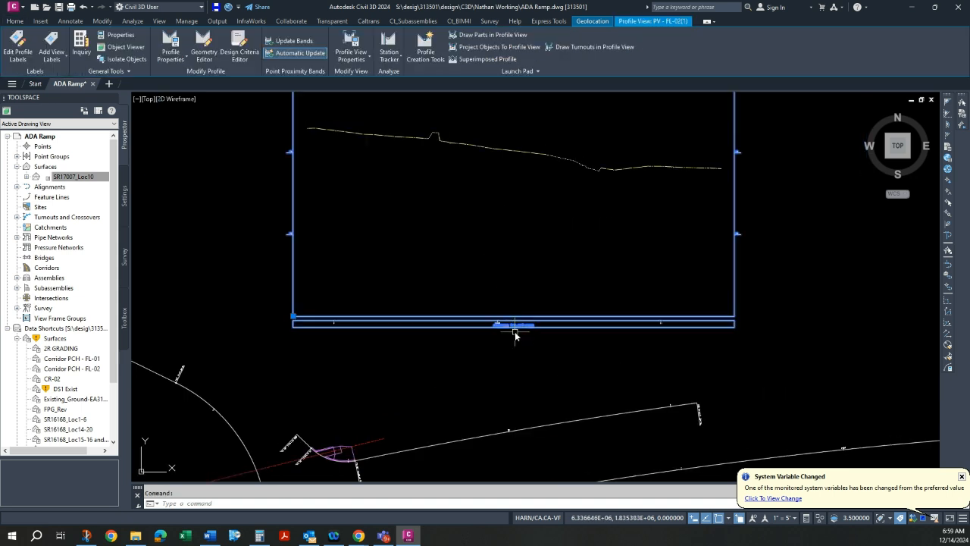
pyautogui.rightClick(486, 223)
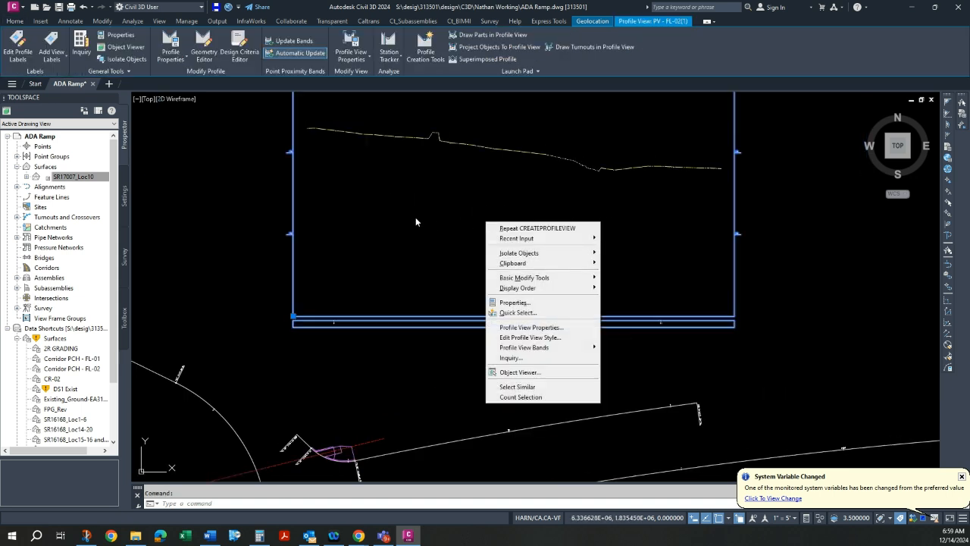
pyautogui.press('Escape')
pyautogui.press('Escape')
pyautogui.click(516, 324)
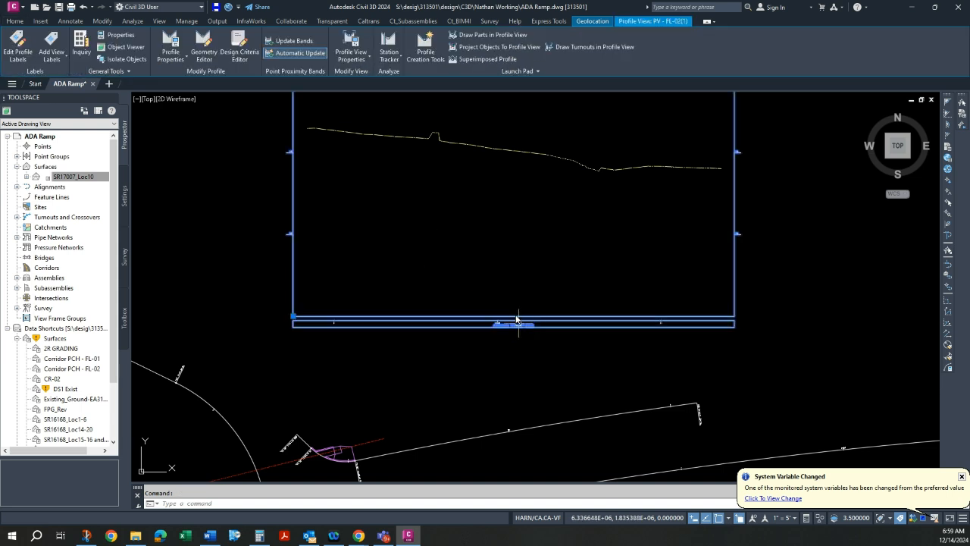
pyautogui.rightClick(501, 217)
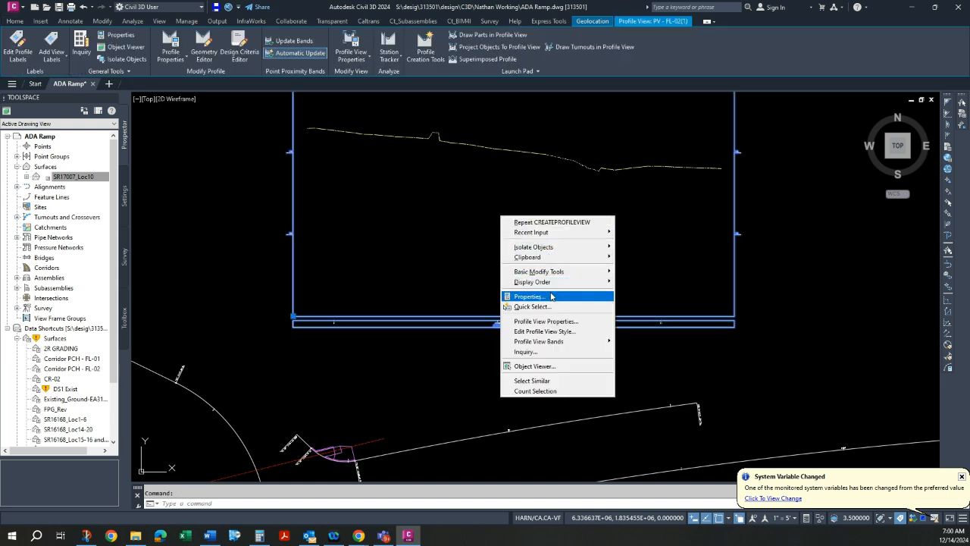
pyautogui.click(545, 321)
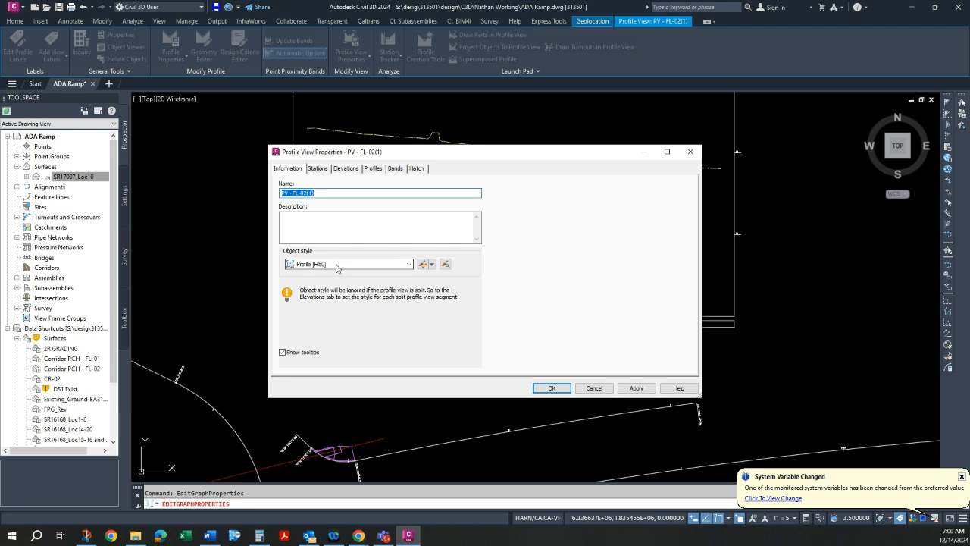
pyautogui.click(336, 264)
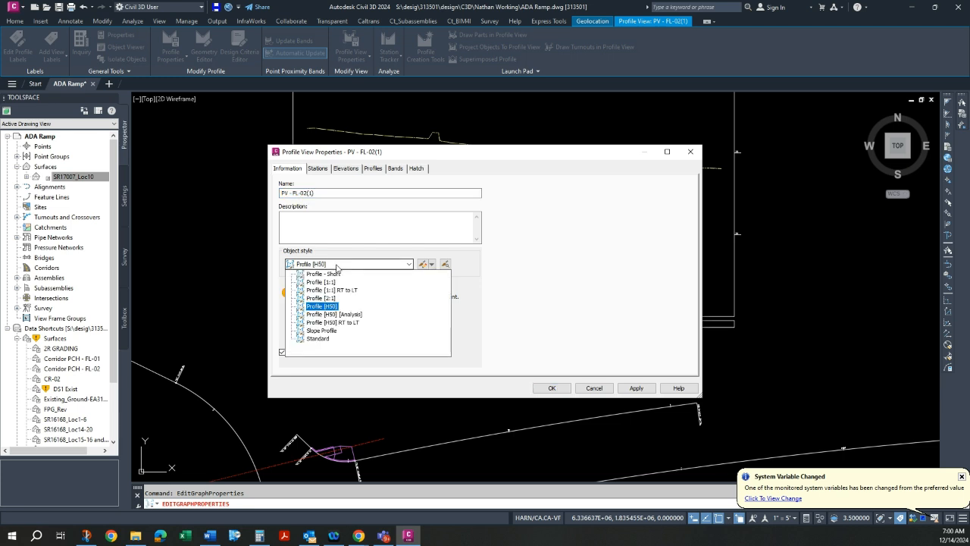
pyautogui.click(328, 282)
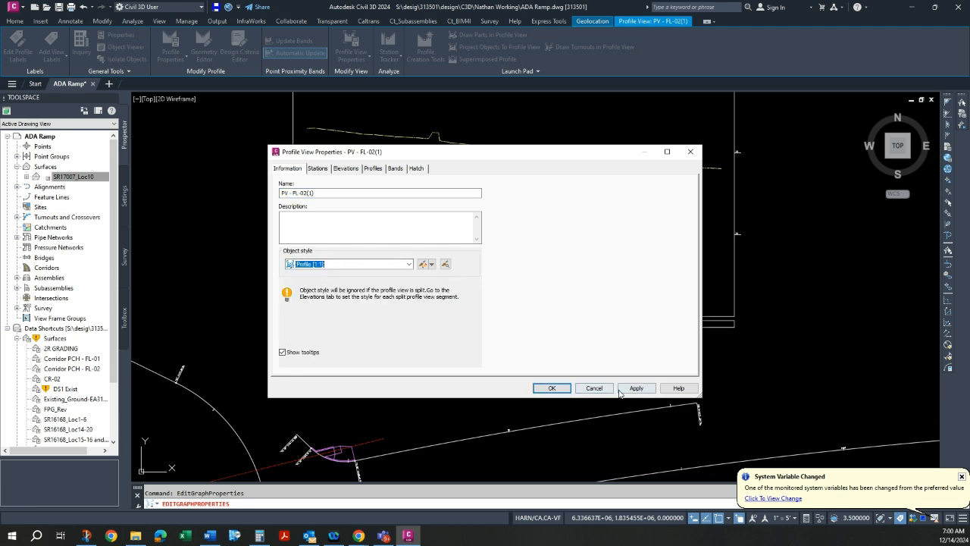
pyautogui.click(551, 388)
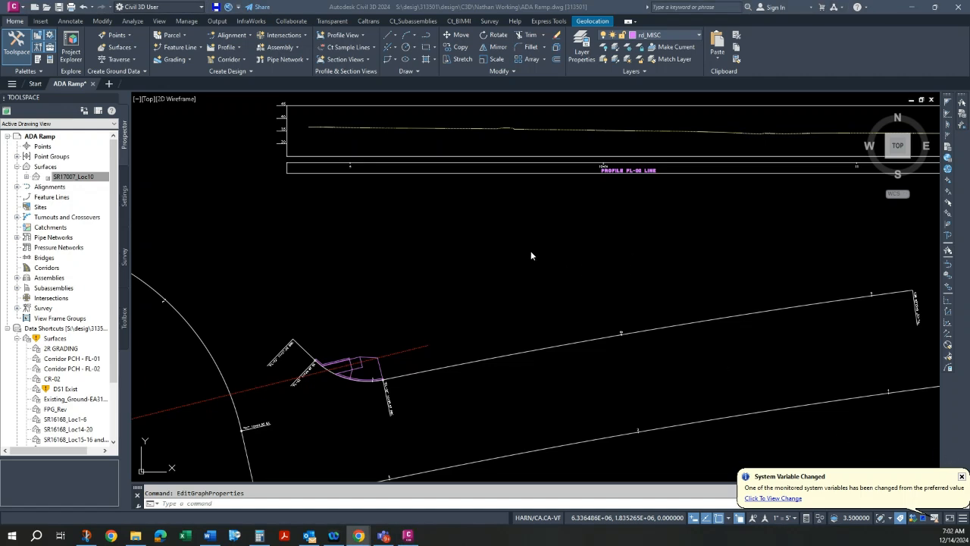
pyautogui.moveTo(524, 256); pyautogui.dragTo(455, 309, button='middle')
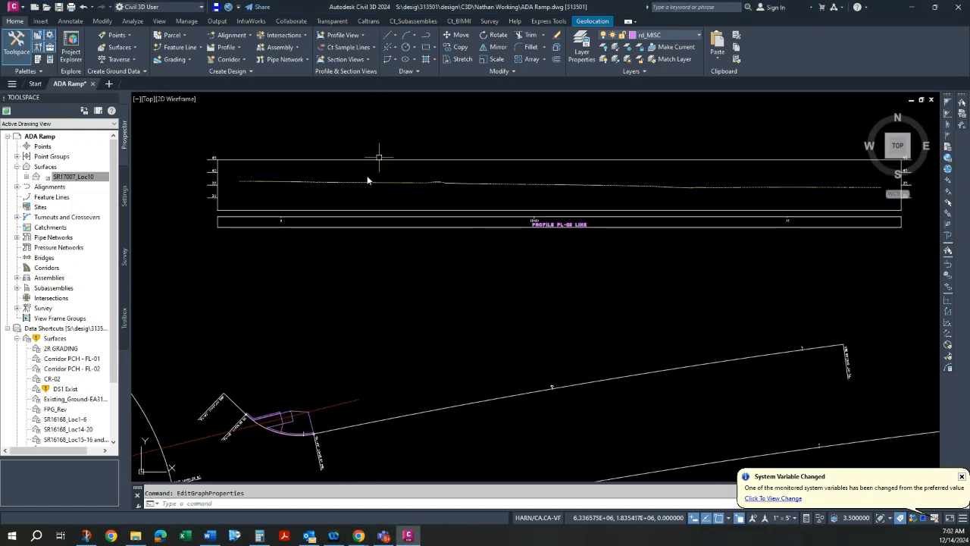
pyautogui.scroll(2, 257, 187)
pyautogui.scroll(3, 258, 187)
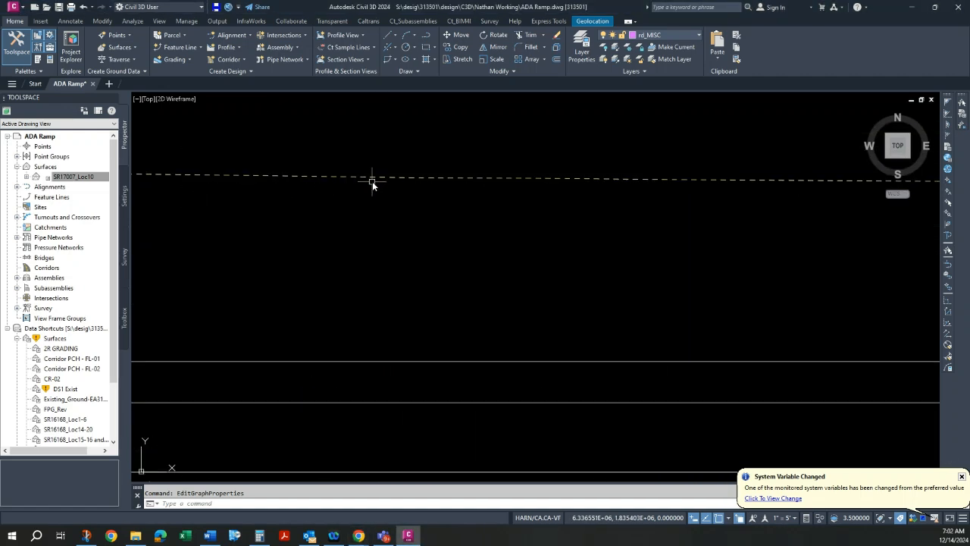
pyautogui.scroll(-6, 398, 177)
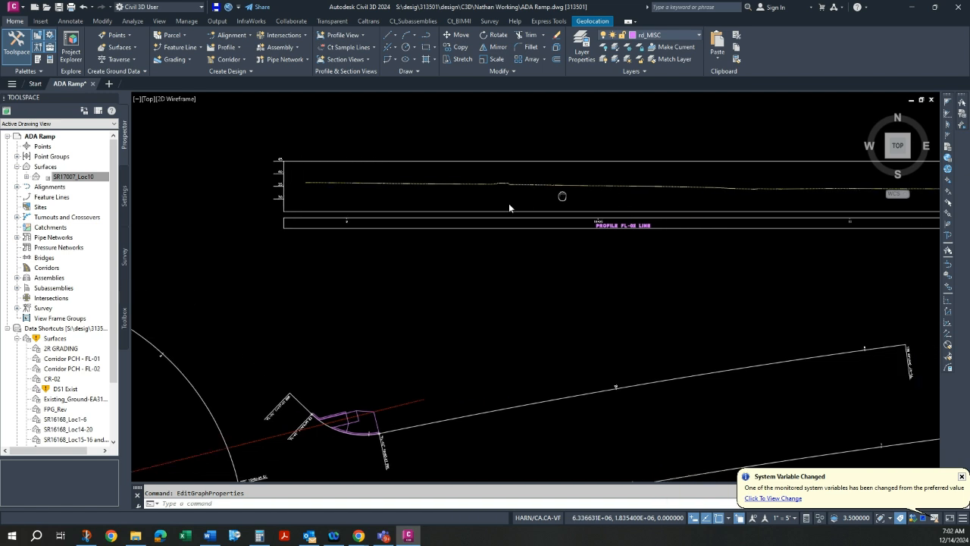
# Step: Create a layout profile named FL on the FL-02 profile view with the Finish Grade and Display in Model View style
pyautogui.click(232, 47)
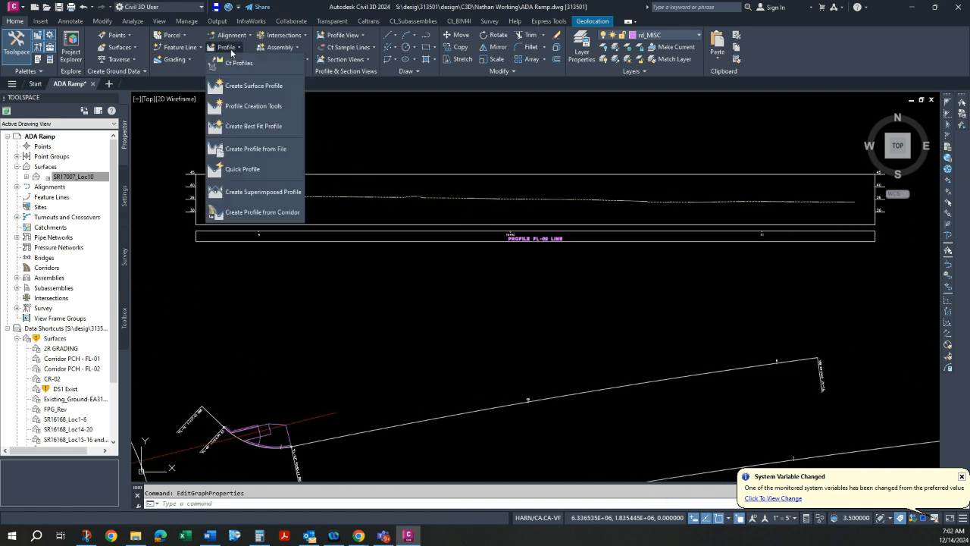
pyautogui.click(254, 107)
pyautogui.scroll(3, 560, 255)
pyautogui.scroll(-4, 552, 222)
pyautogui.scroll(2, 546, 225)
pyautogui.click(546, 222)
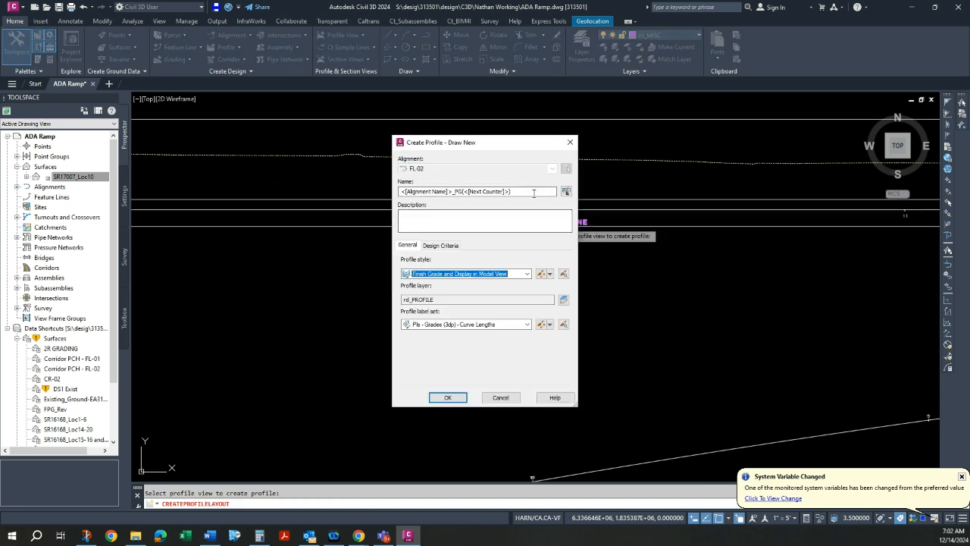
pyautogui.click(539, 191)
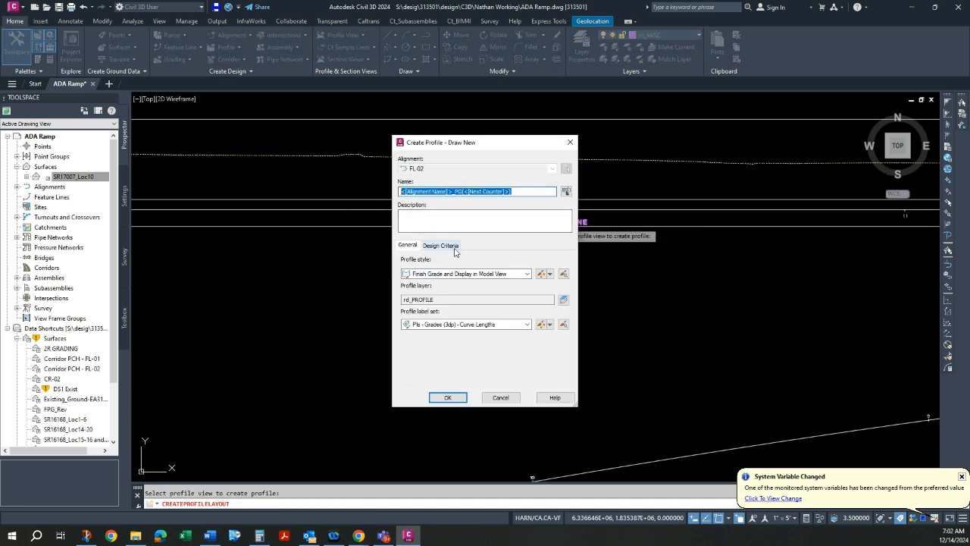
pyautogui.write('FL')
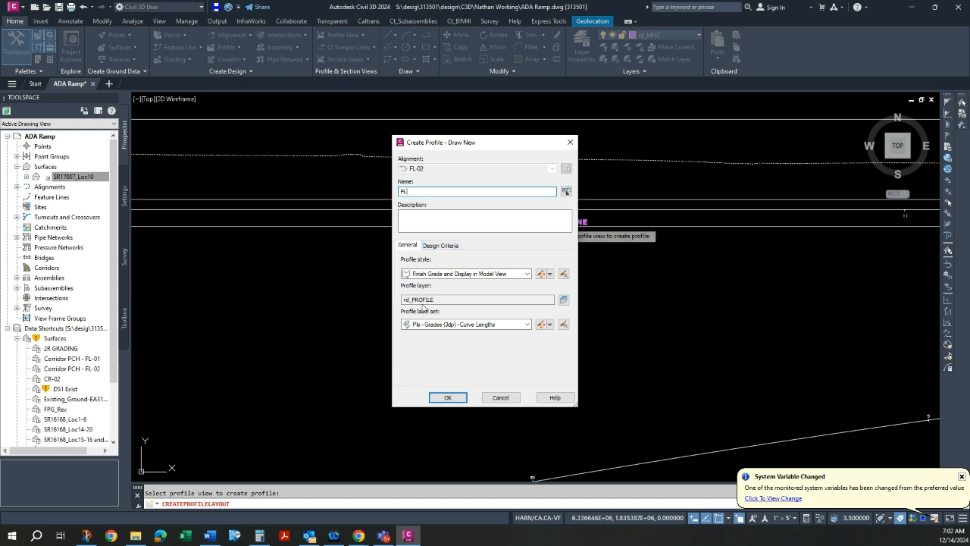
pyautogui.click(447, 398)
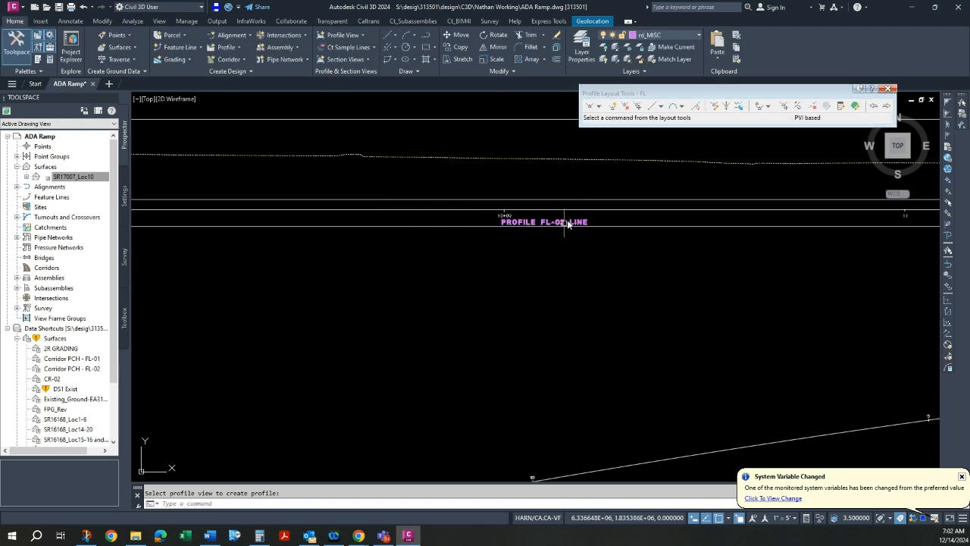
# Step: Draw a single tangent for the FL profile from the start to the end of the existing ground line
pyautogui.scroll(-2, 554, 262)
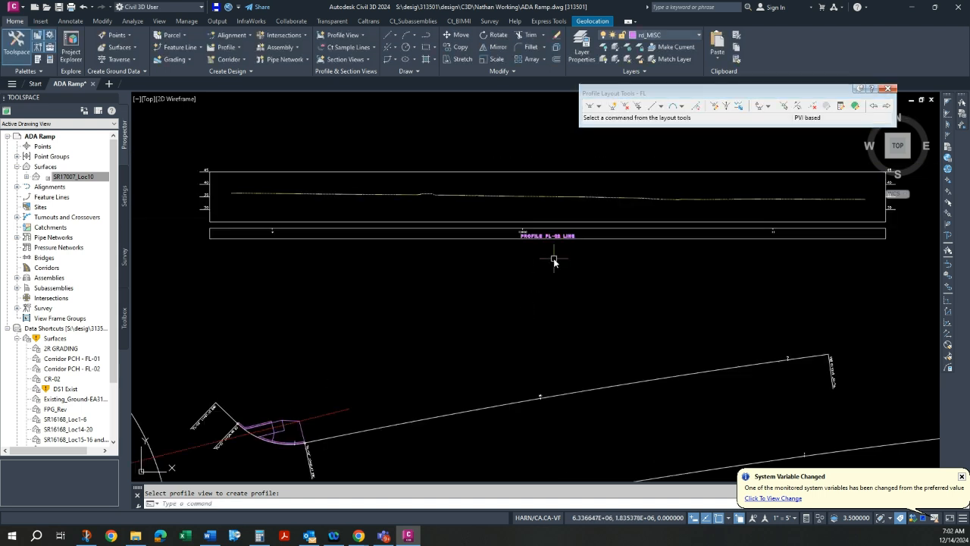
pyautogui.click(655, 109)
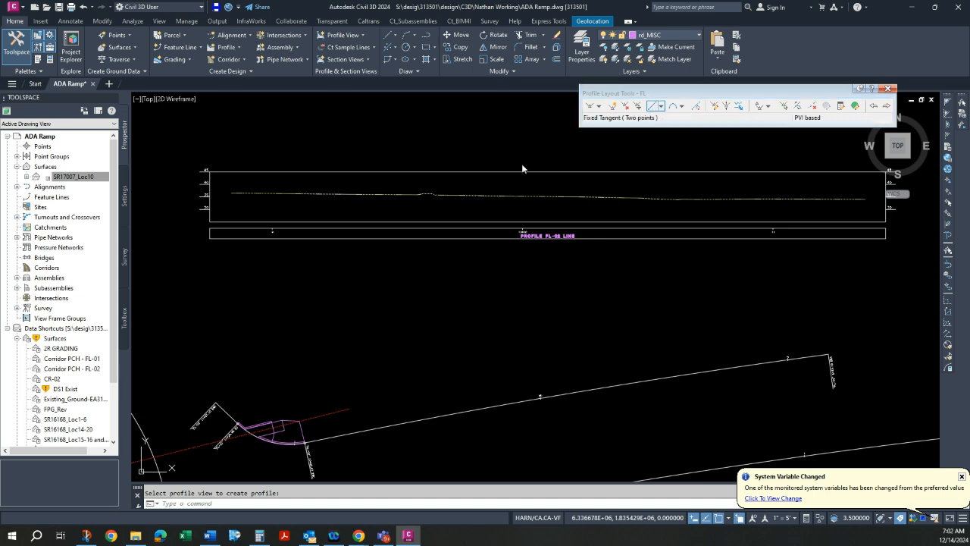
pyautogui.scroll(5, 257, 204)
pyautogui.click(248, 204)
pyautogui.scroll(-3, 248, 204)
pyautogui.scroll(4, 822, 241)
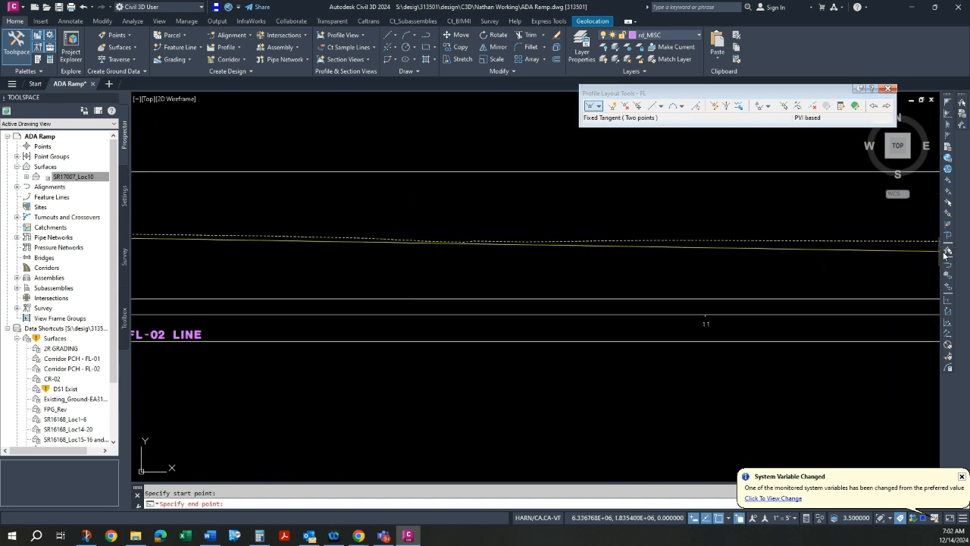
pyautogui.scroll(-2, 871, 259)
pyautogui.click(862, 251)
pyautogui.scroll(-2, 478, 256)
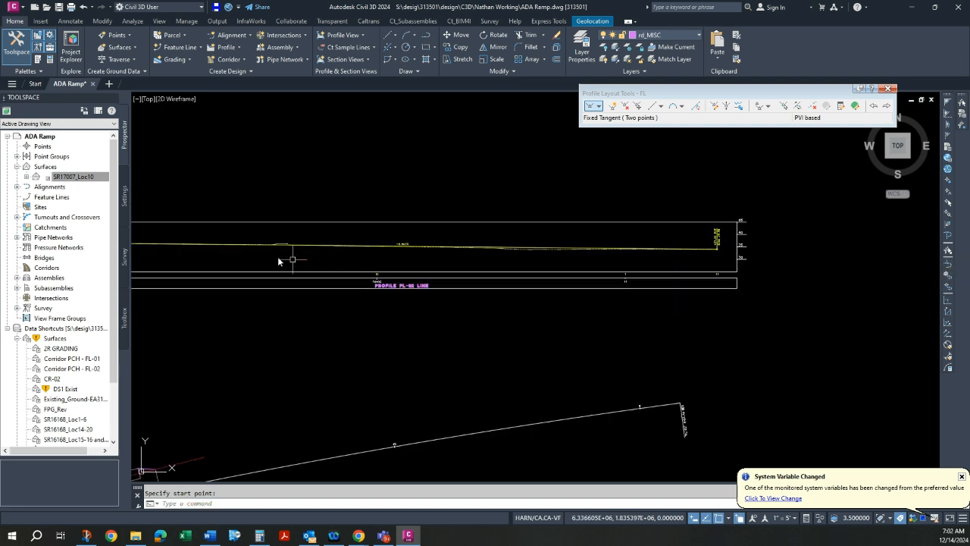
pyautogui.scroll(2, 377, 249)
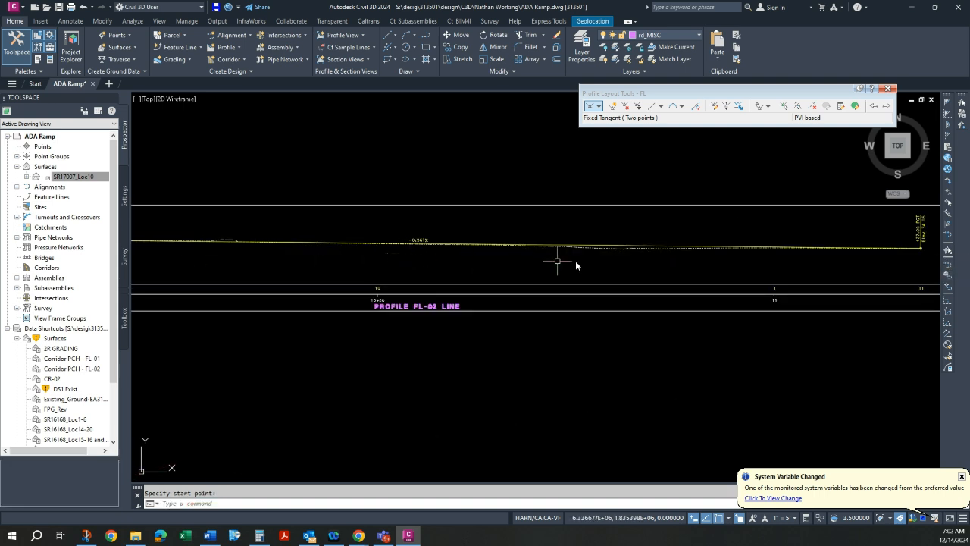
pyautogui.scroll(2, 386, 256)
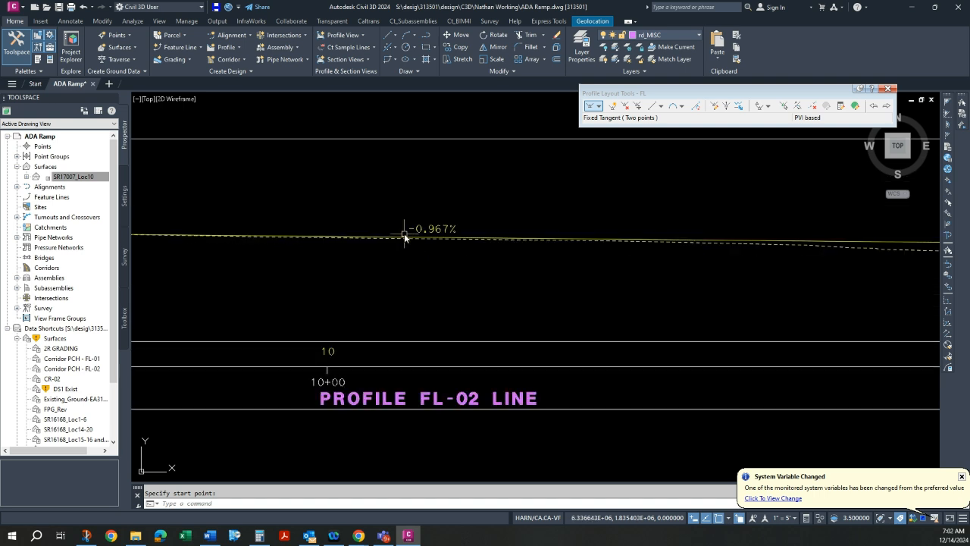
pyautogui.scroll(-4, 433, 233)
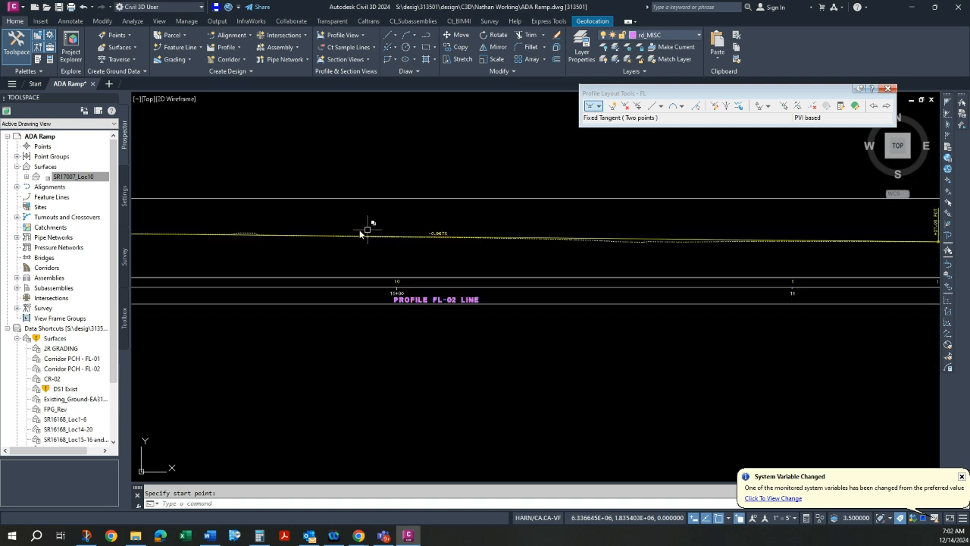
pyautogui.scroll(-2, 628, 243)
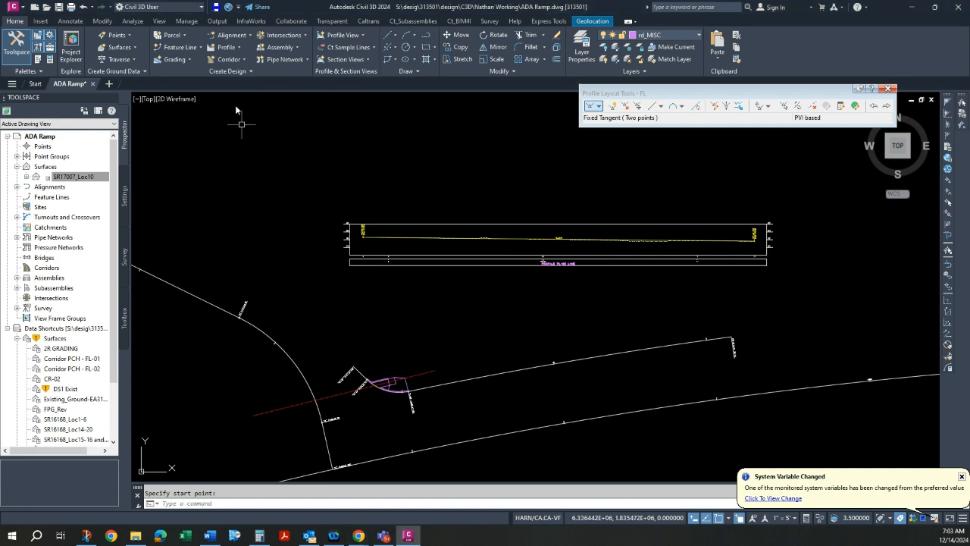
# Step: Split the model space into two vertical viewports, showing the curb ramp in one and the FL-02 profile view in the other
pyautogui.click(160, 21)
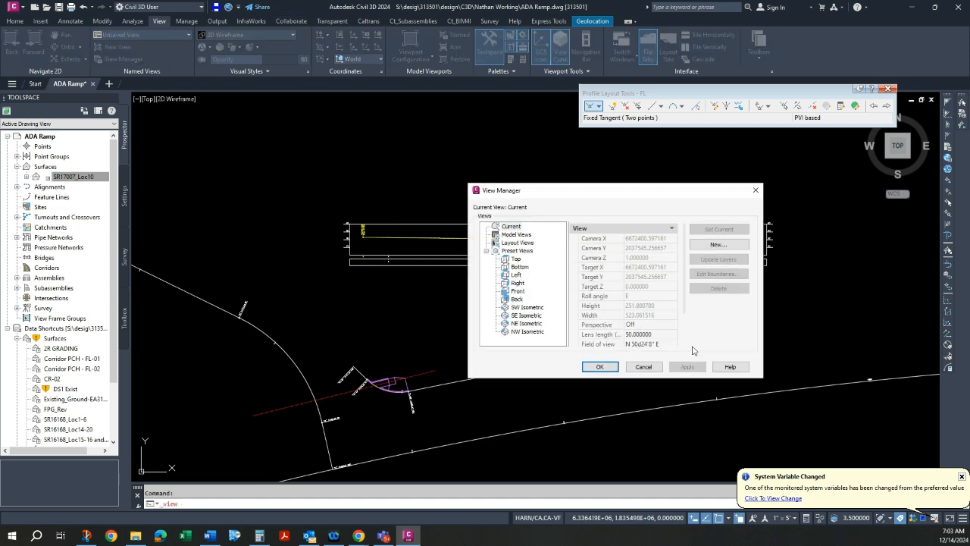
pyautogui.click(643, 366)
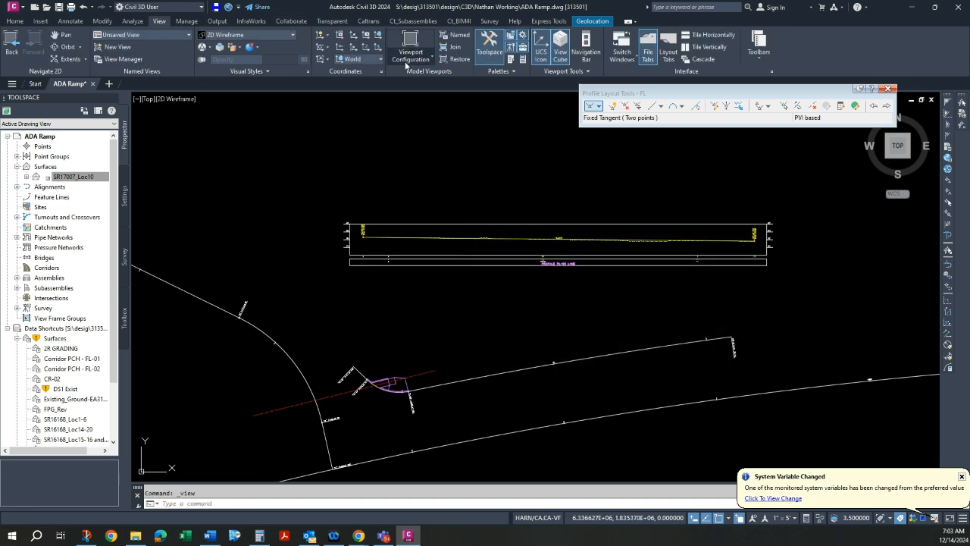
pyautogui.click(409, 58)
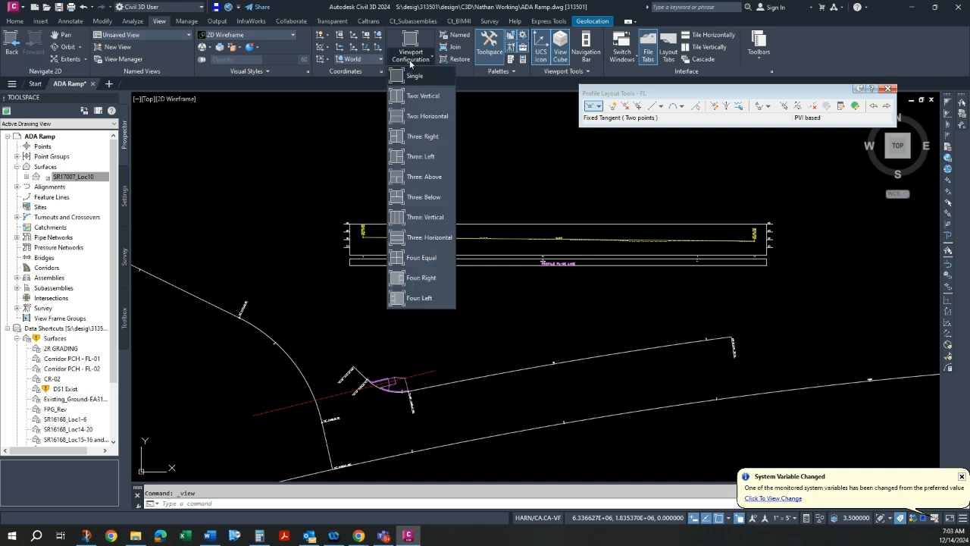
pyautogui.click(425, 96)
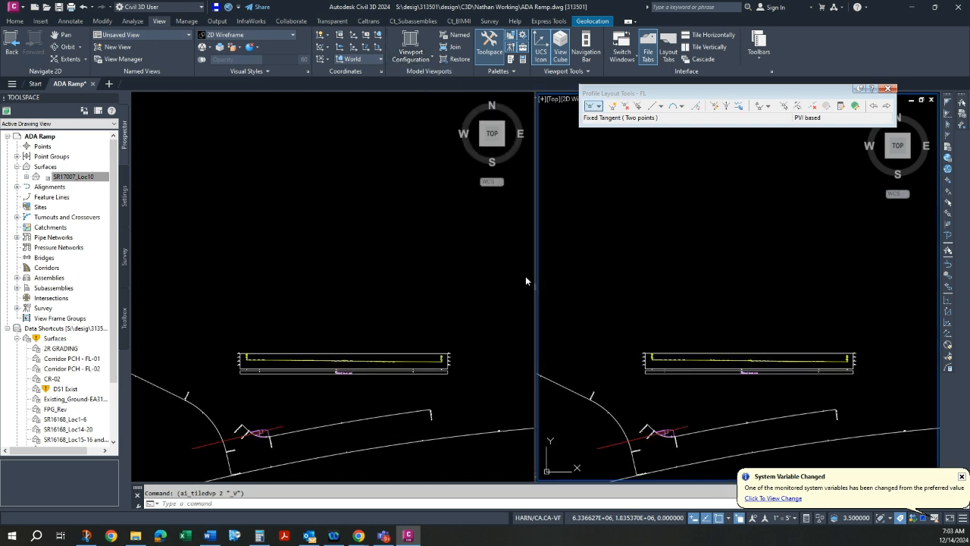
pyautogui.click(295, 459)
pyautogui.scroll(6, 296, 454)
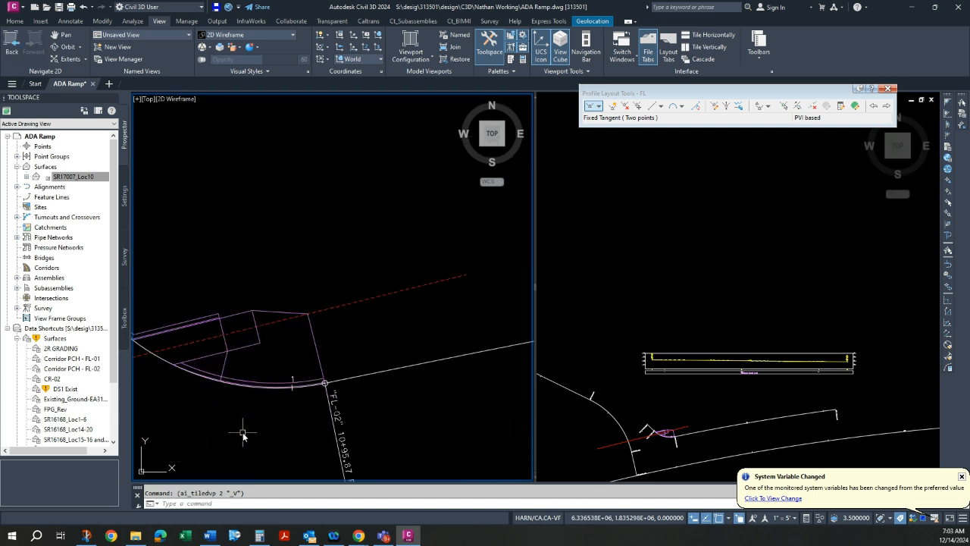
pyautogui.moveTo(371, 371); pyautogui.dragTo(370, 338, button='middle')
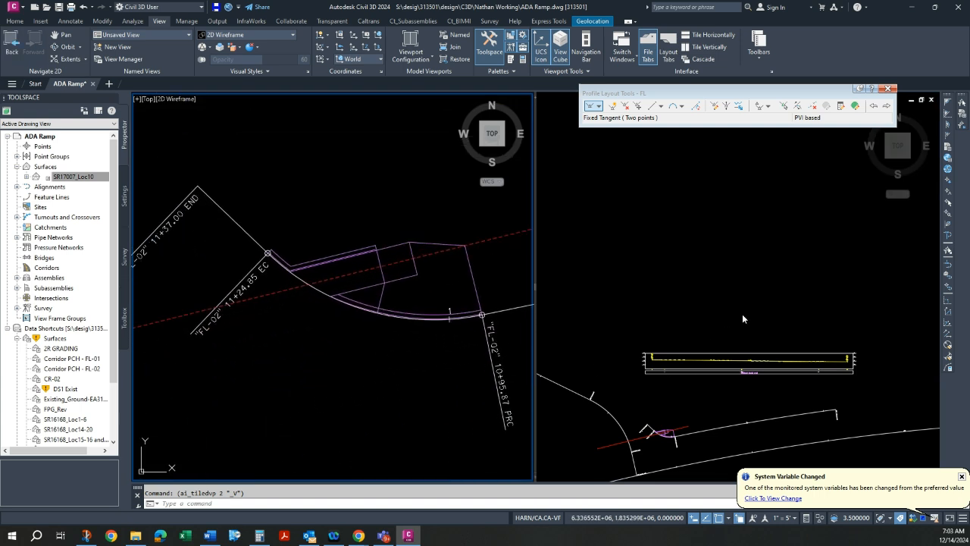
pyautogui.click(787, 379)
pyautogui.scroll(6, 788, 381)
pyautogui.scroll(-6, 680, 322)
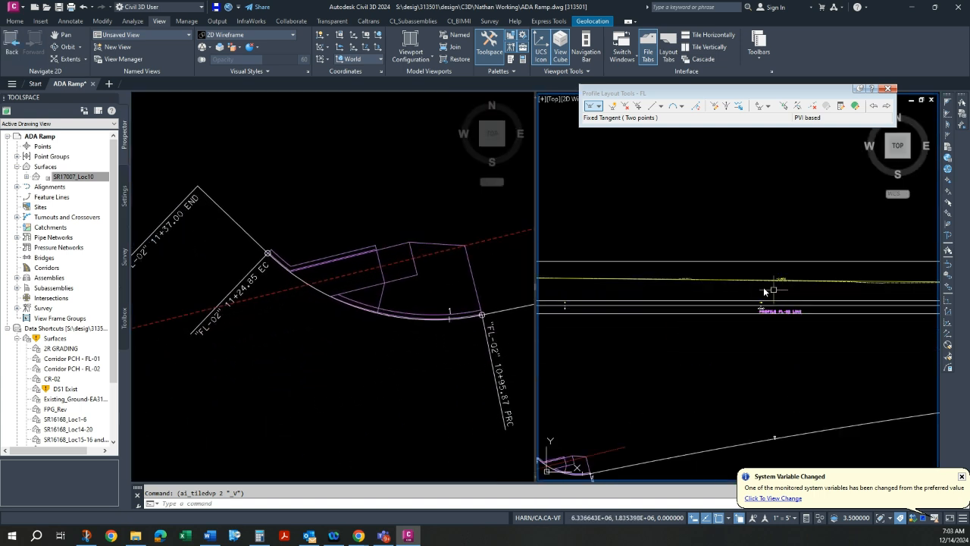
# Step: Examine the curb ramp's key points and station labels along FL-02 and compare them with the profile
pyautogui.click(349, 357)
pyautogui.moveTo(420, 361); pyautogui.dragTo(404, 364, button='middle')
pyautogui.scroll(2, 502, 349)
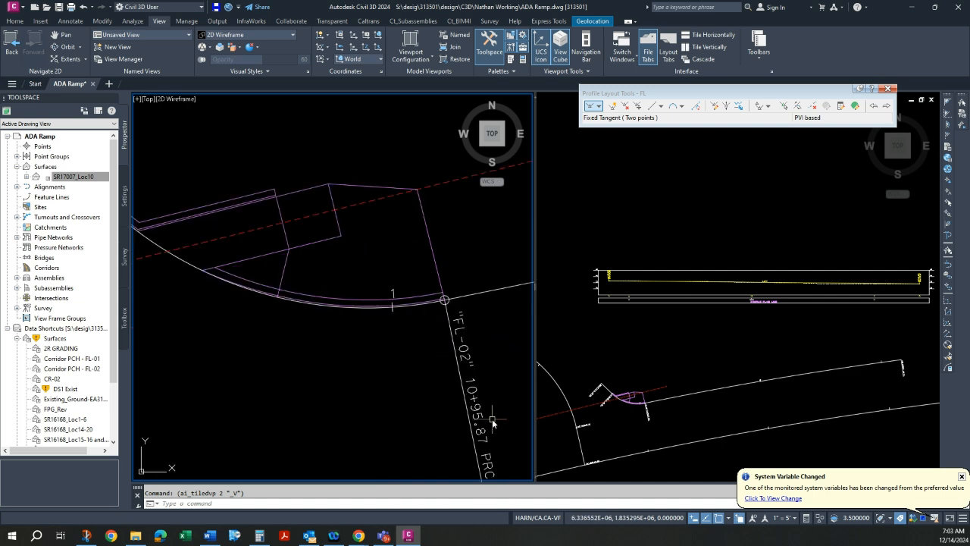
pyautogui.scroll(-5, 476, 332)
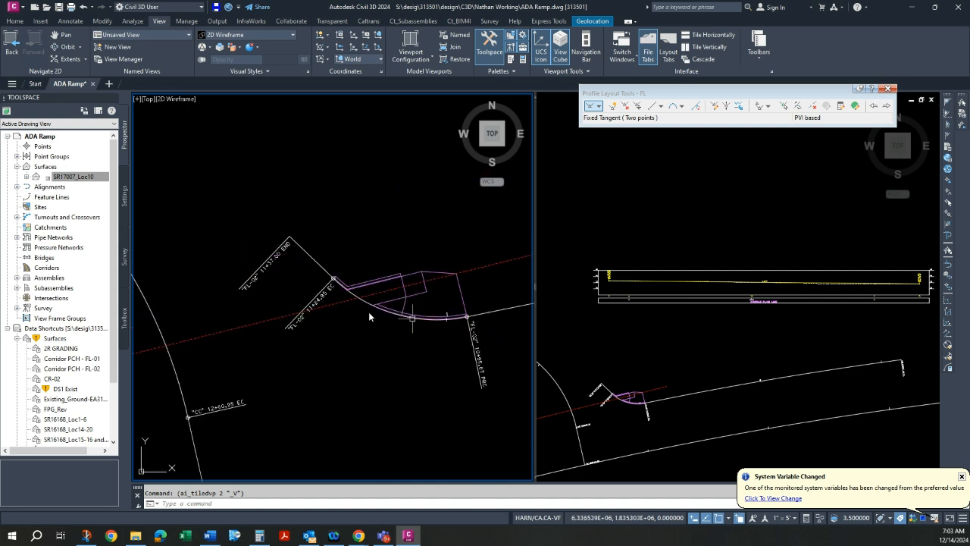
pyautogui.scroll(5, 330, 299)
pyautogui.moveTo(345, 298); pyautogui.dragTo(277, 296, button='middle')
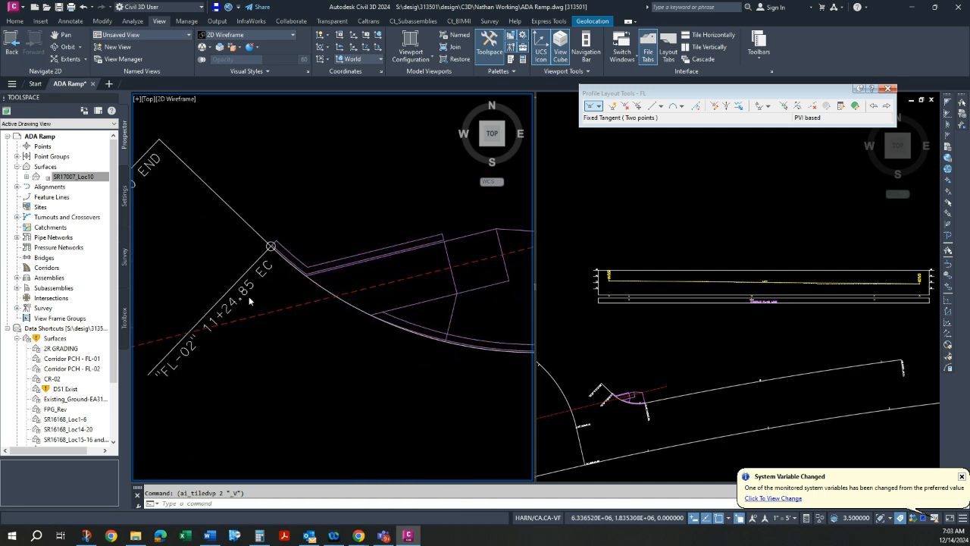
pyautogui.scroll(-2, 233, 300)
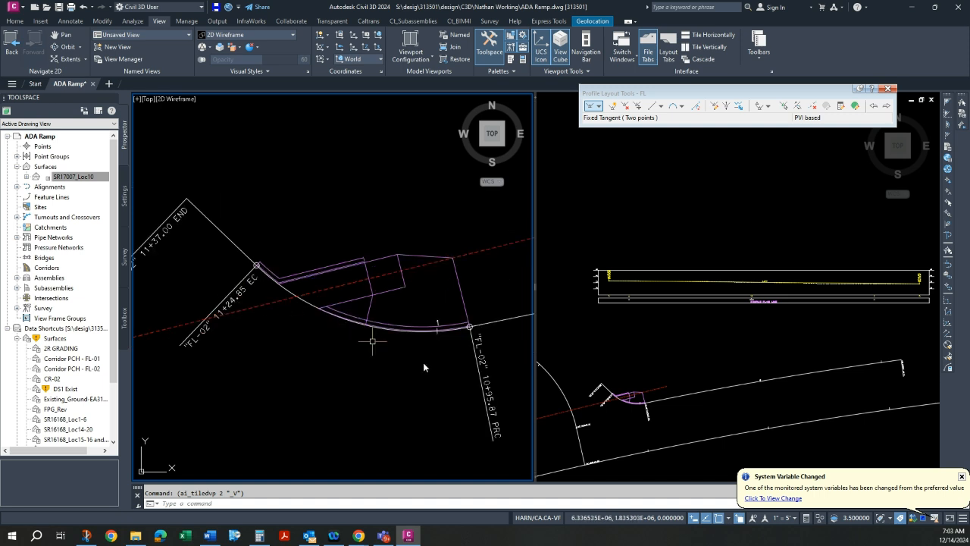
pyautogui.scroll(3, 317, 312)
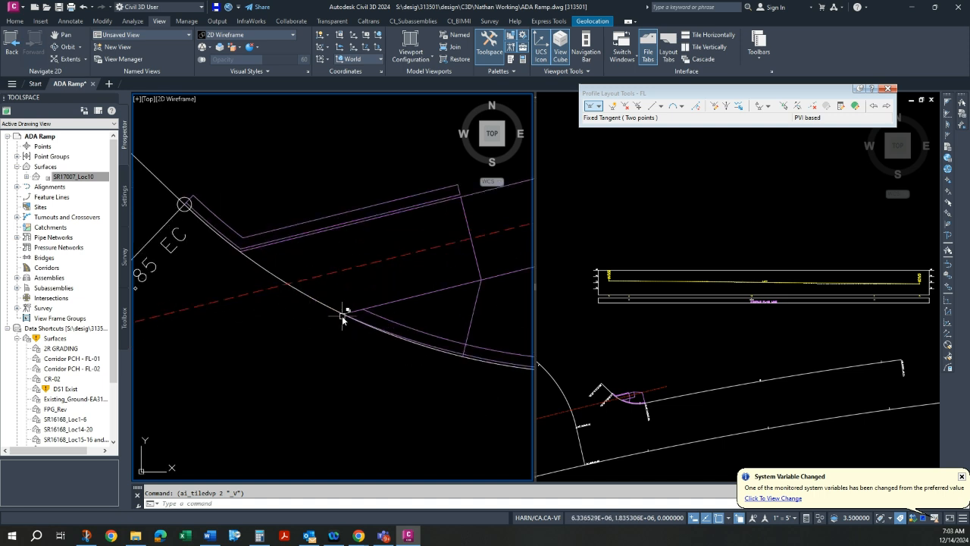
pyautogui.scroll(-4, 335, 311)
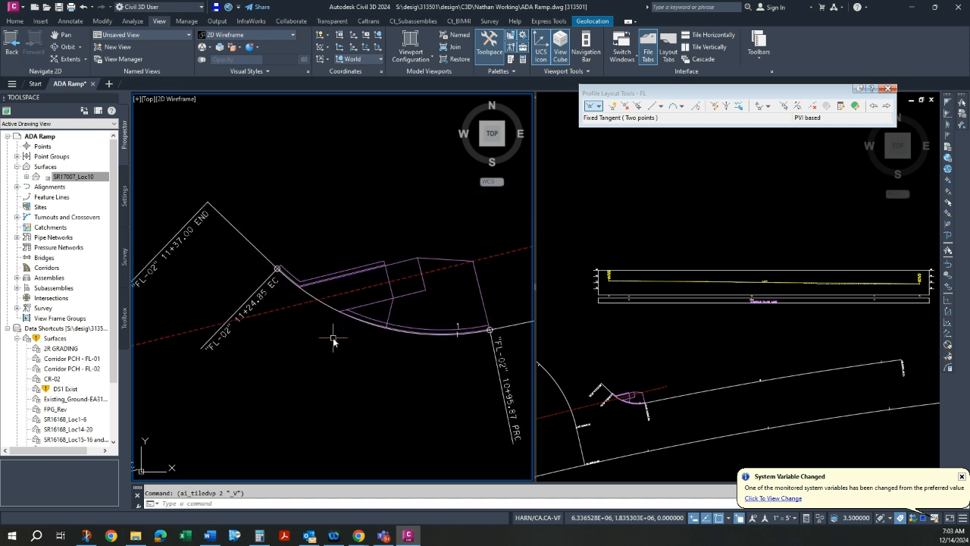
pyautogui.moveTo(415, 366); pyautogui.dragTo(401, 363, button='middle')
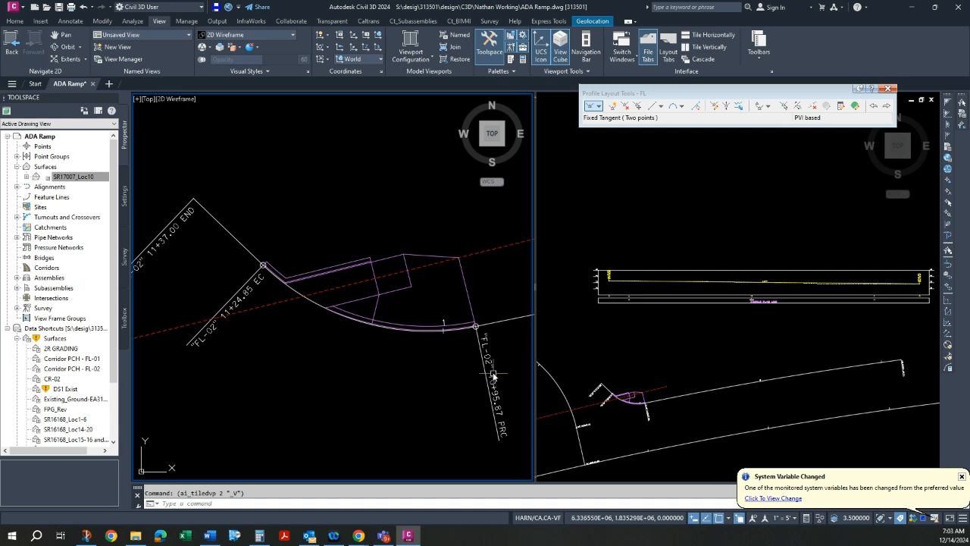
pyautogui.scroll(3, 485, 357)
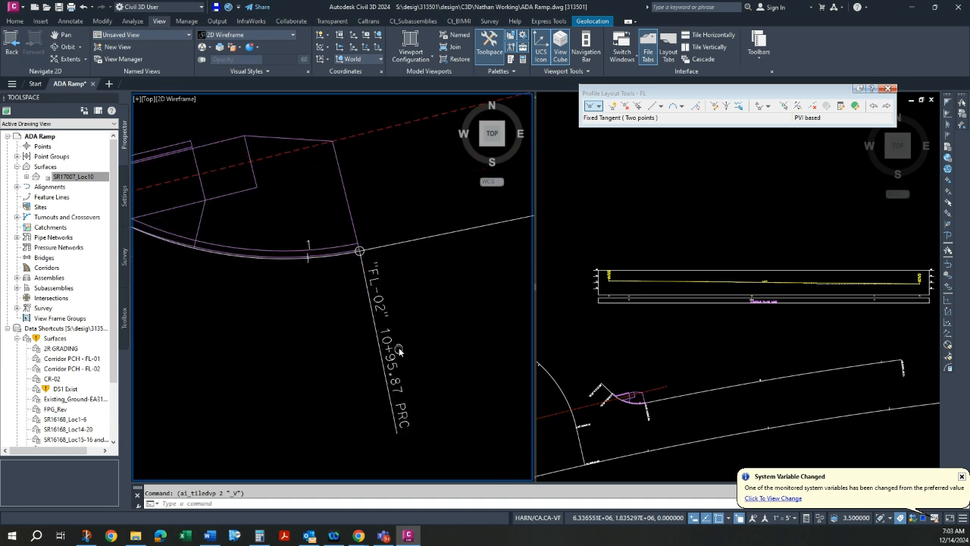
pyautogui.click(715, 314)
pyautogui.scroll(5, 705, 299)
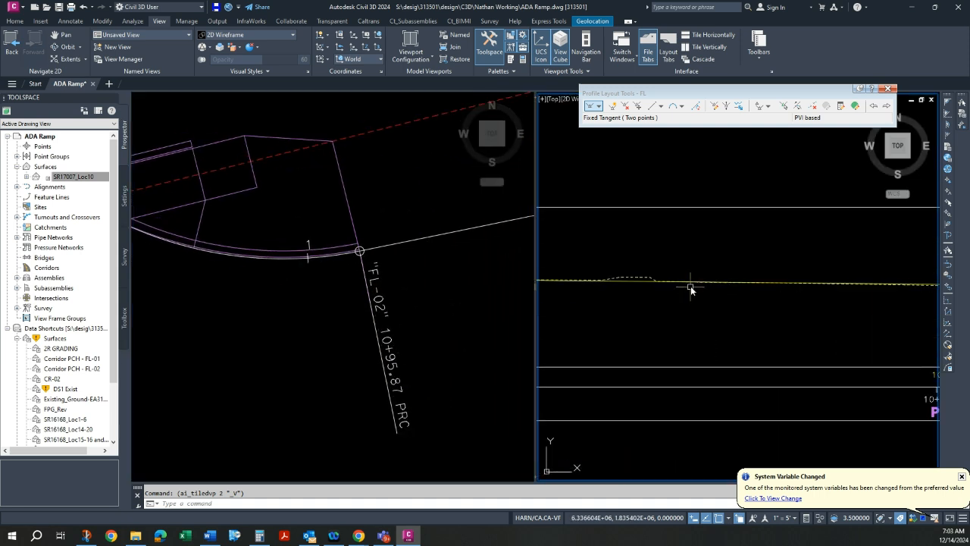
pyautogui.moveTo(704, 240); pyautogui.dragTo(760, 223, button='middle')
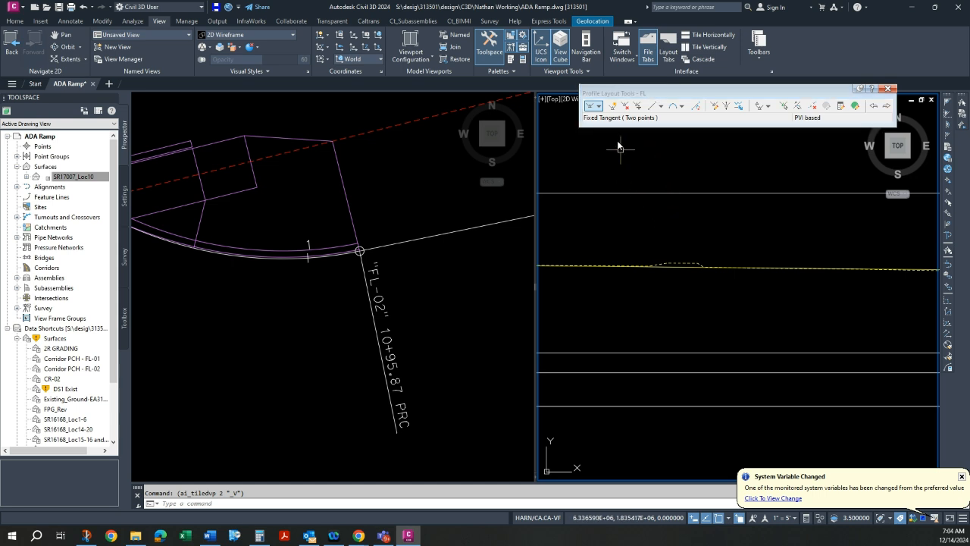
# Step: Close the profile layout tools, select the FL profile and reopen its geometry for editing
pyautogui.click(889, 90)
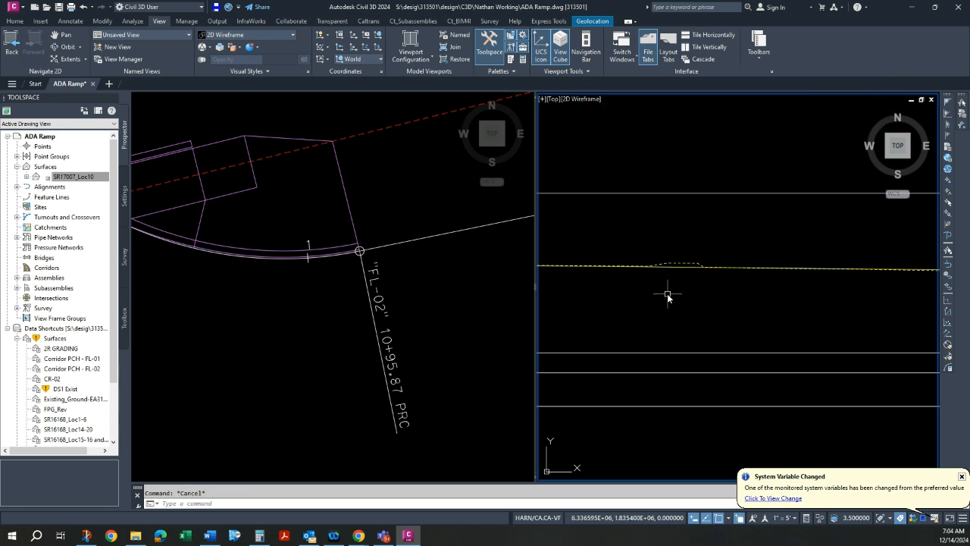
pyautogui.scroll(2, 682, 276)
pyautogui.click(682, 264)
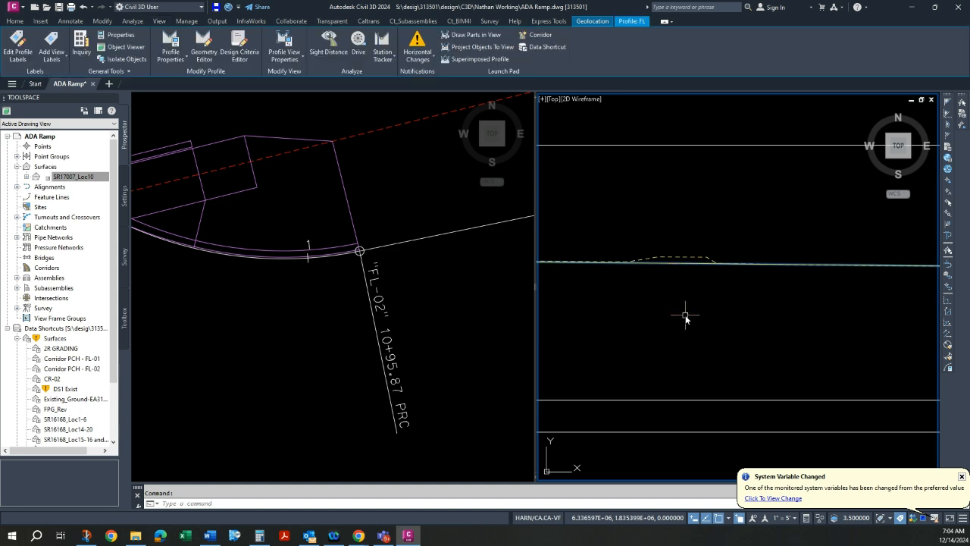
pyautogui.rightClick(667, 194)
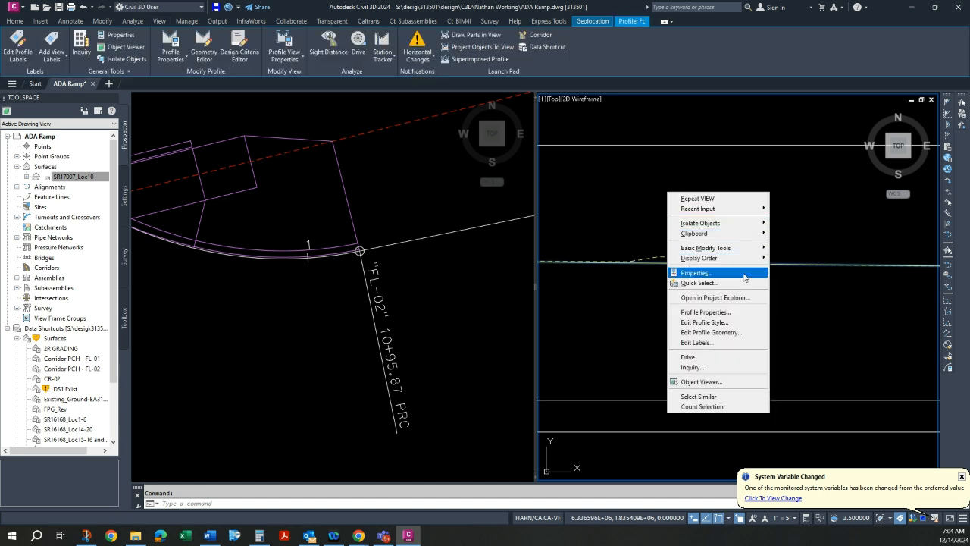
pyautogui.click(702, 334)
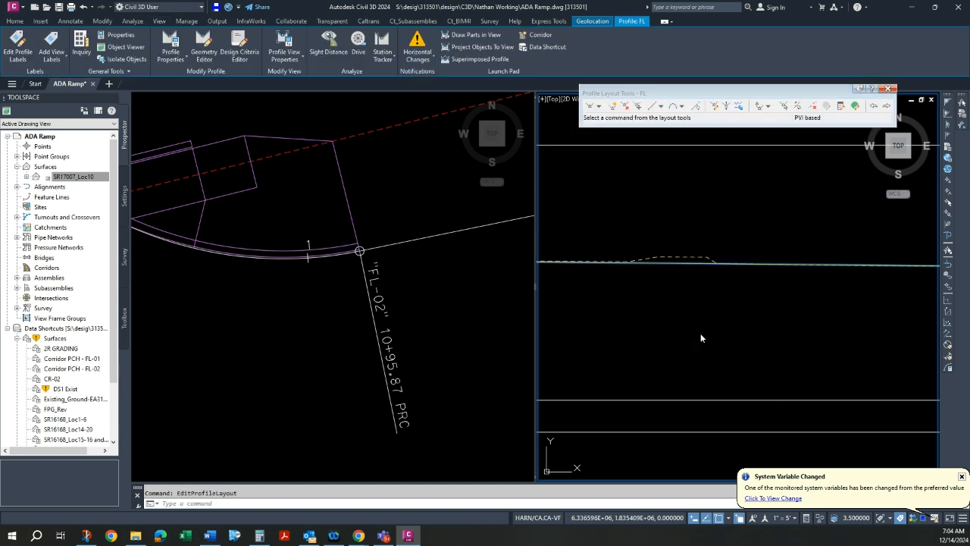
# Step: Insert a PVI on the FL profile tangent at about station 10+95.26, elevation 35.95, for the alignment's PRC point
pyautogui.click(613, 108)
pyautogui.scroll(-3, 656, 258)
pyautogui.scroll(2, 775, 298)
pyautogui.moveTo(912, 264); pyautogui.dragTo(670, 259, button='middle')
pyautogui.scroll(-2, 670, 259)
pyautogui.scroll(3, 758, 244)
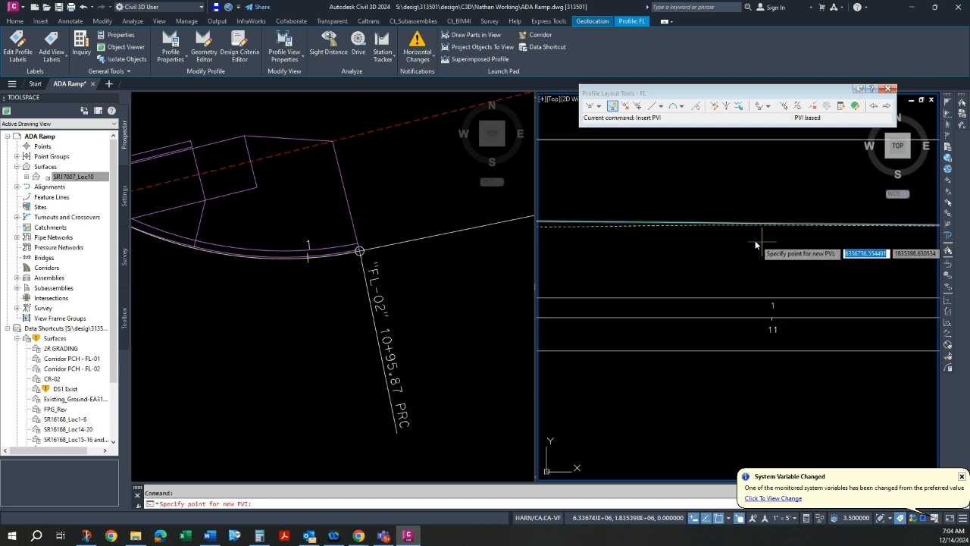
pyautogui.click(725, 195)
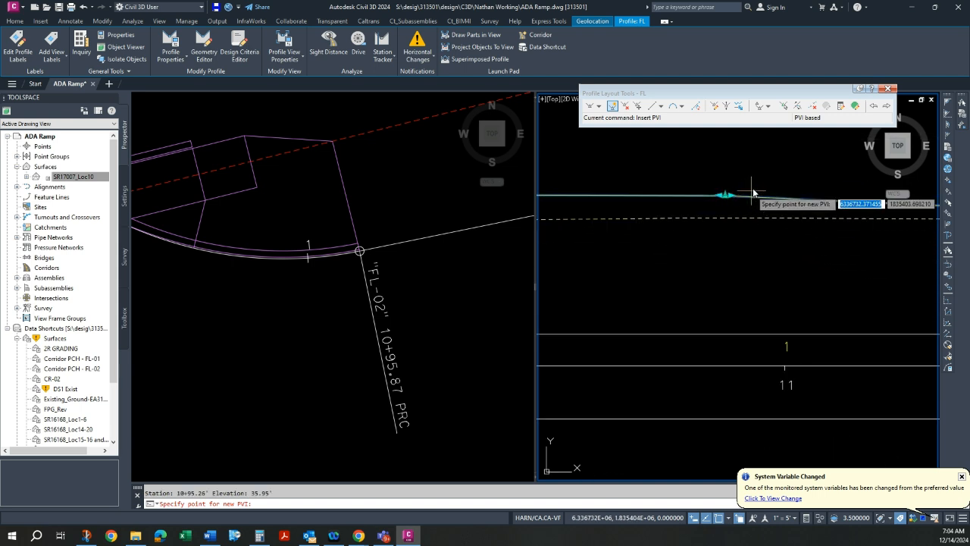
pyautogui.moveTo(758, 217); pyautogui.dragTo(722, 265, button='middle')
pyautogui.scroll(-4, 732, 267)
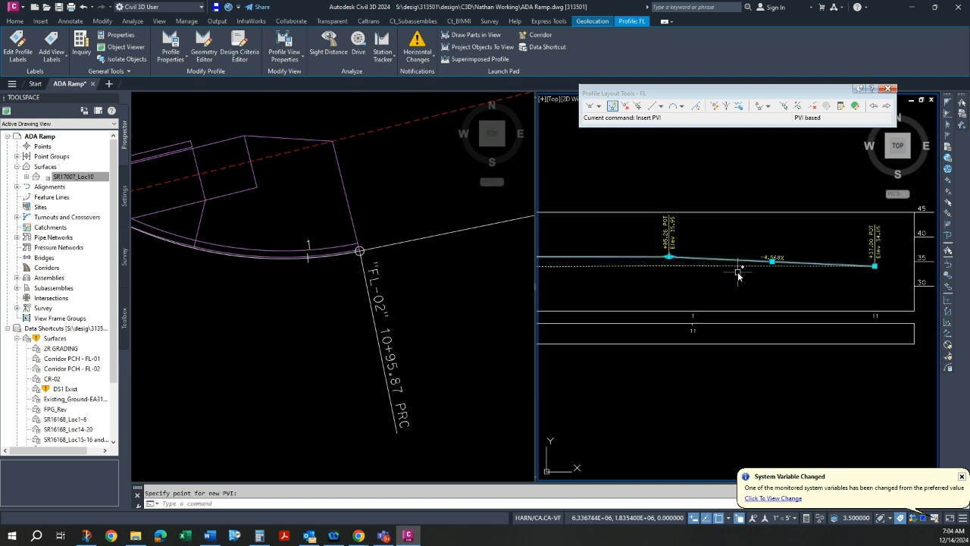
# Step: Insert another PVI on the FL profile between the new PVI and the profile end, at about station 11+13.46, elevation 35.91
pyautogui.click(452, 290)
pyautogui.scroll(-2, 450, 288)
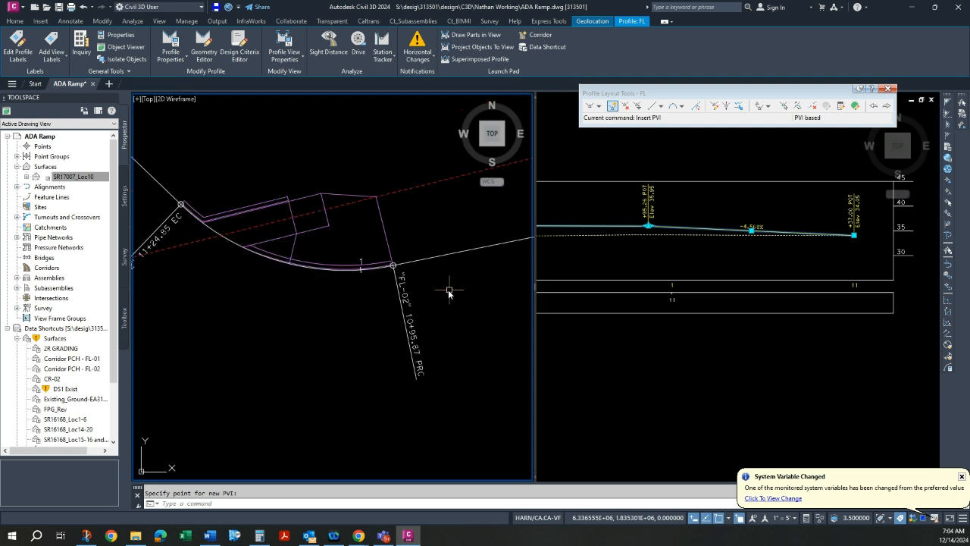
pyautogui.moveTo(213, 234); pyautogui.dragTo(284, 258, button='middle')
pyautogui.scroll(2, 234, 239)
pyautogui.scroll(2, 235, 241)
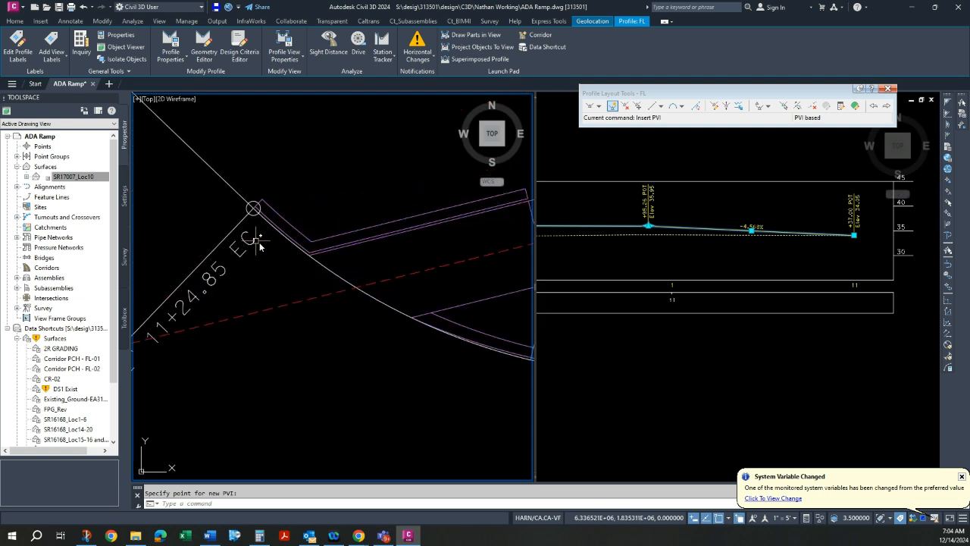
pyautogui.scroll(-2, 253, 238)
pyautogui.scroll(2, 215, 290)
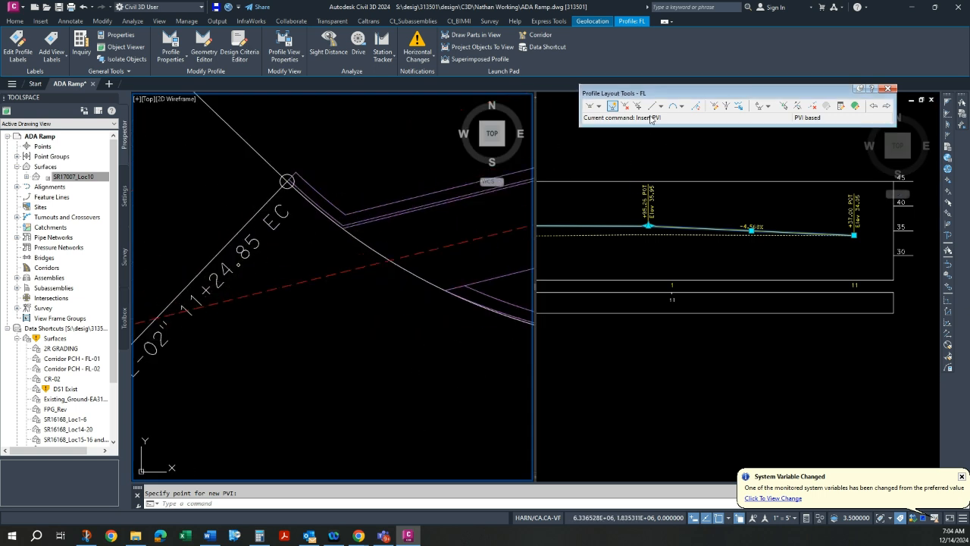
pyautogui.click(615, 109)
pyautogui.scroll(3, 808, 229)
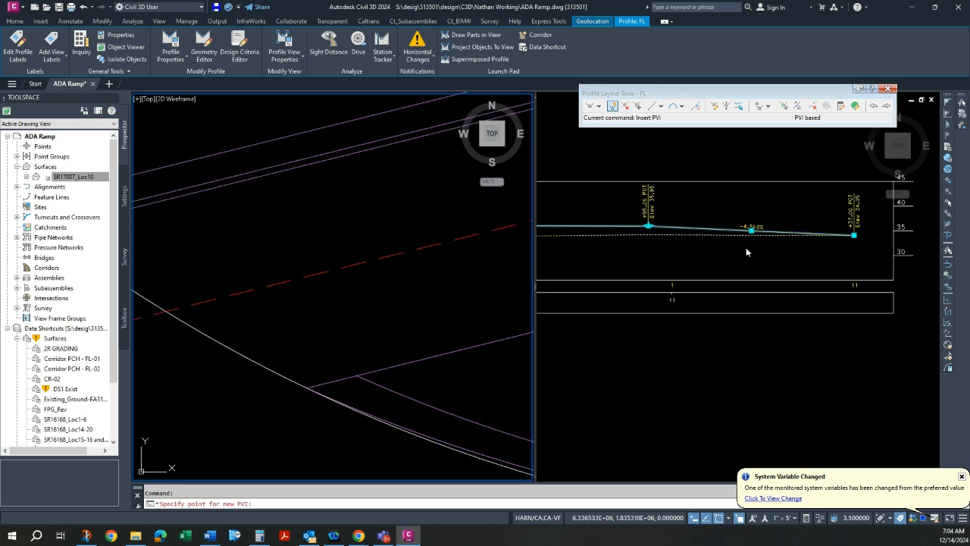
pyautogui.click(770, 250)
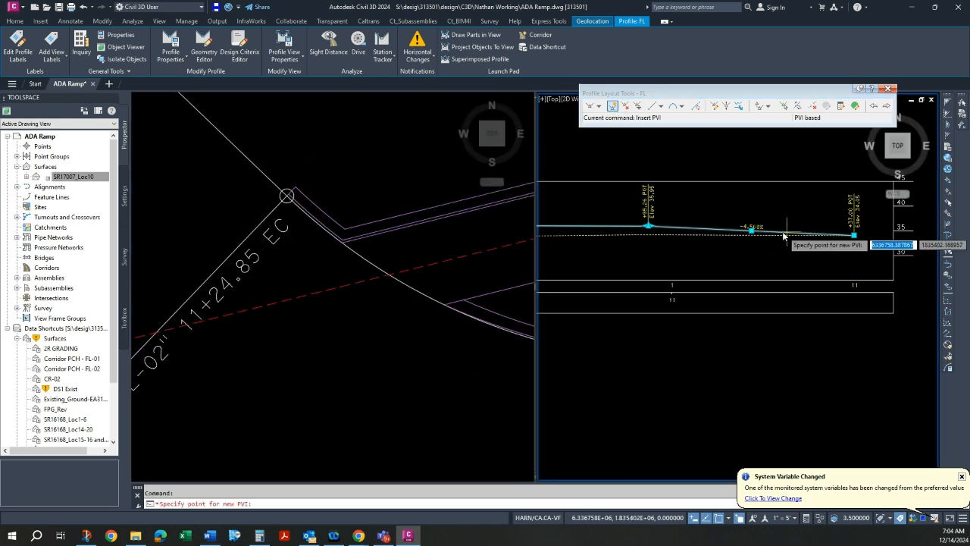
pyautogui.scroll(4, 834, 242)
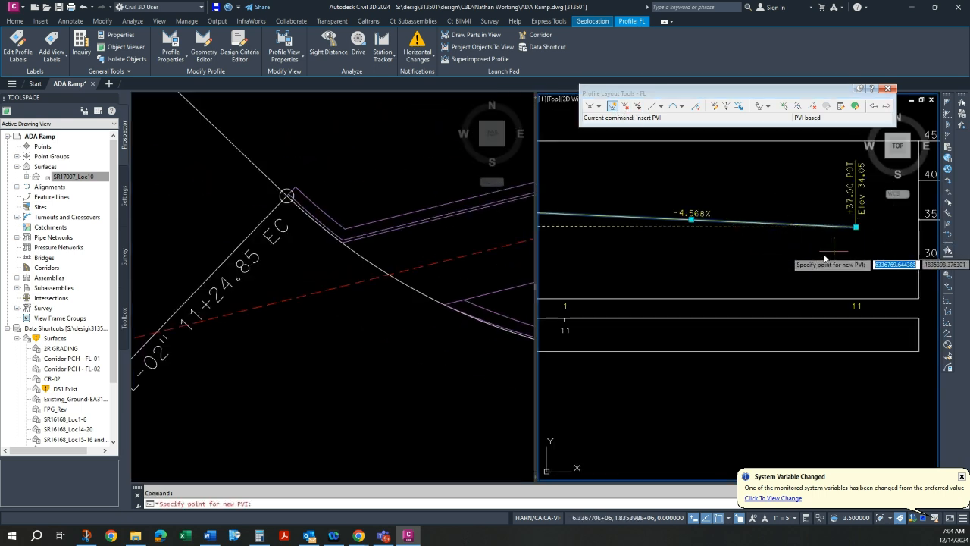
pyautogui.scroll(2, 675, 227)
pyautogui.click(725, 227)
pyautogui.press('Return')
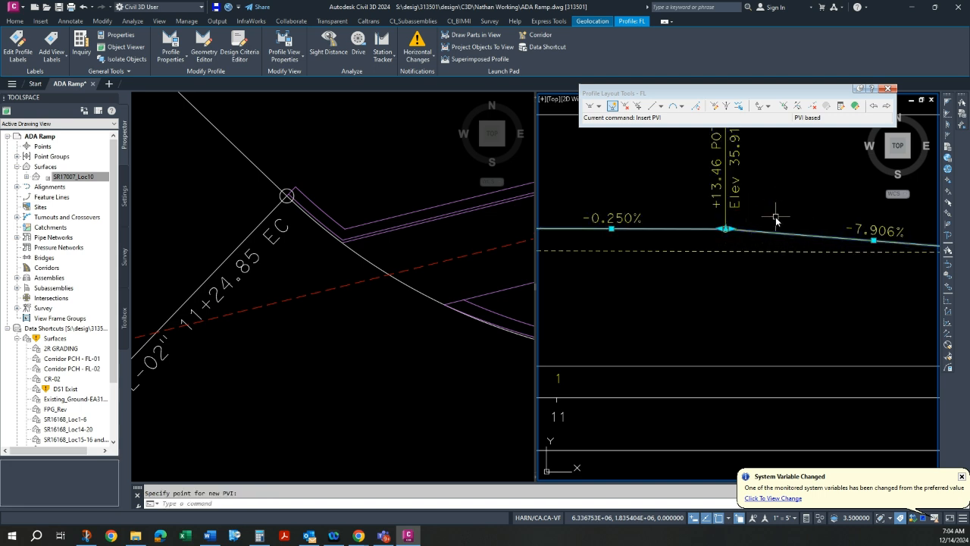
pyautogui.scroll(-4, 777, 218)
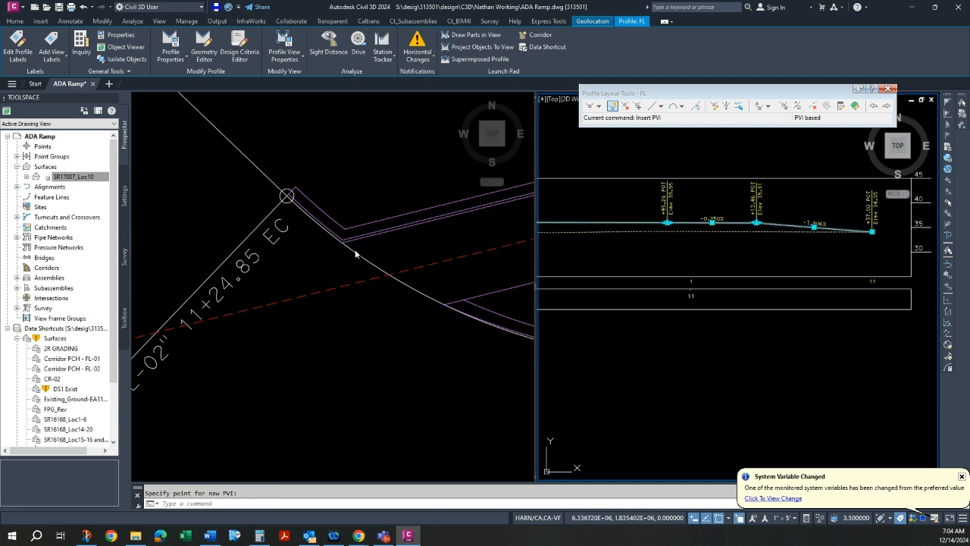
# Step: Open the FL profile's entity table and set the second PVI's station to 10+95.87, matching the PRC label
pyautogui.scroll(-3, 279, 259)
pyautogui.scroll(2, 293, 286)
pyautogui.scroll(-2, 293, 286)
pyautogui.moveTo(441, 343); pyautogui.dragTo(416, 323, button='middle')
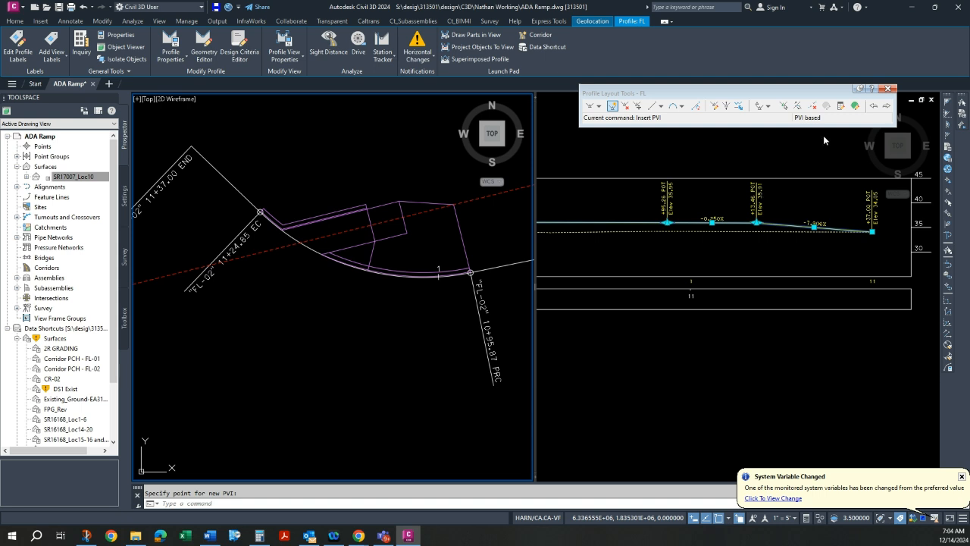
pyautogui.click(856, 106)
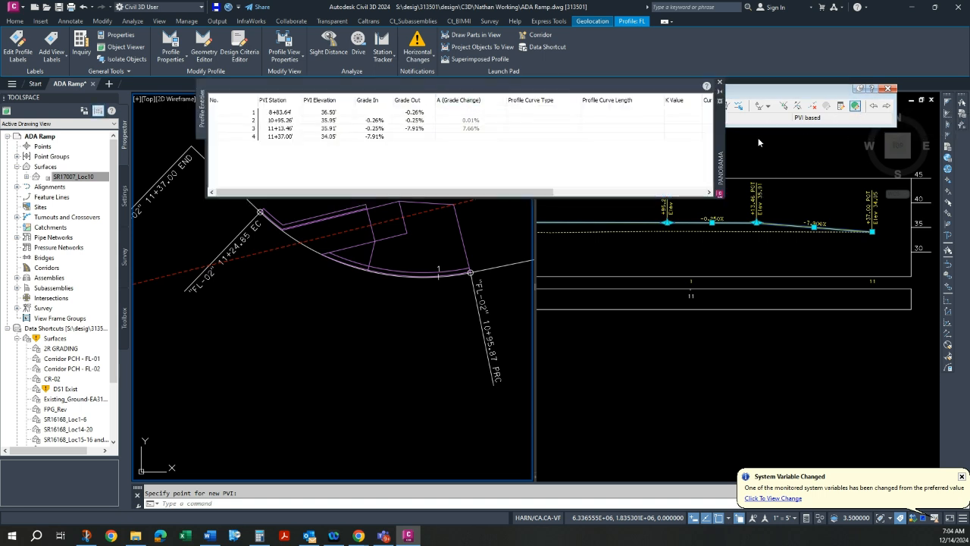
pyautogui.moveTo(721, 134); pyautogui.dragTo(841, 124)
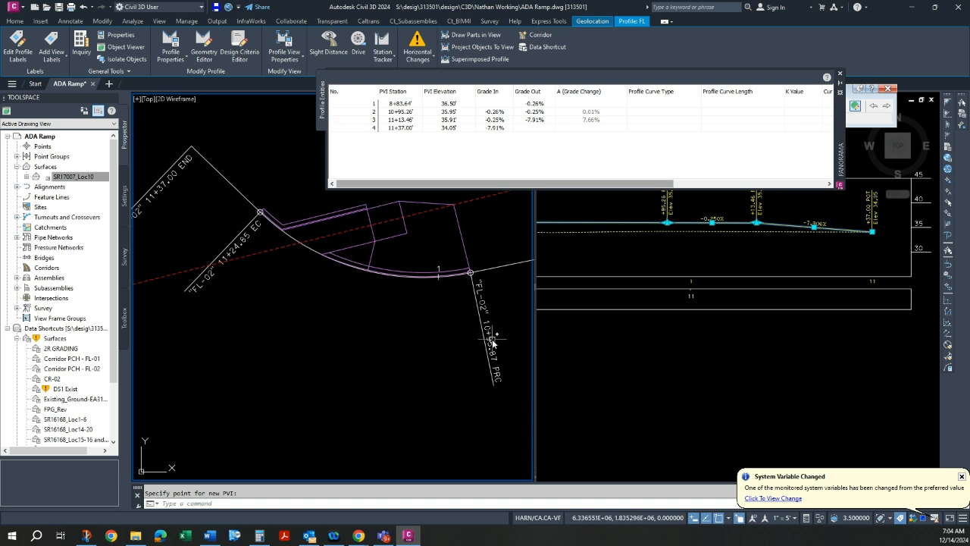
pyautogui.click(414, 114)
pyautogui.click(409, 116)
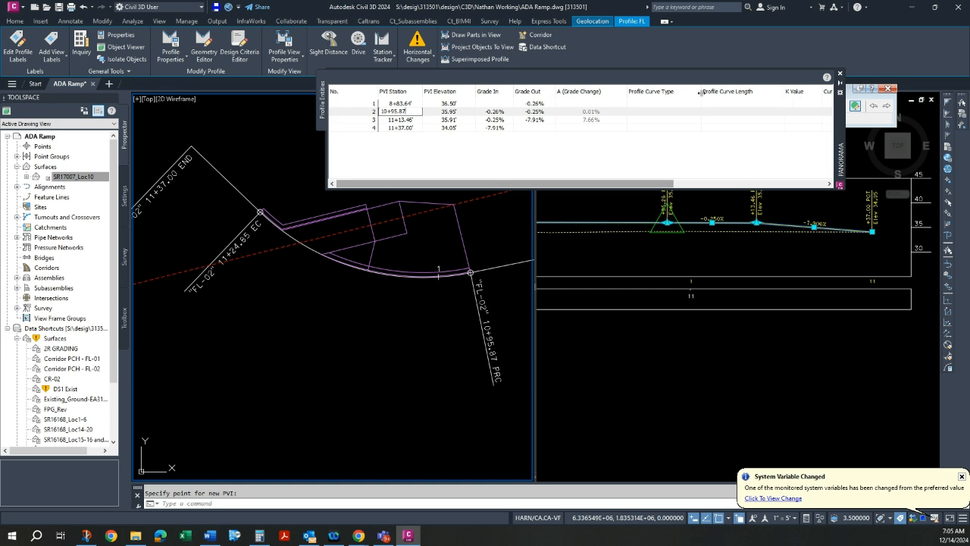
# Step: Set the third PVI's station to 11+24.85, matching the EC label, and close the profile entity table
pyautogui.click(410, 121)
pyautogui.click(388, 120)
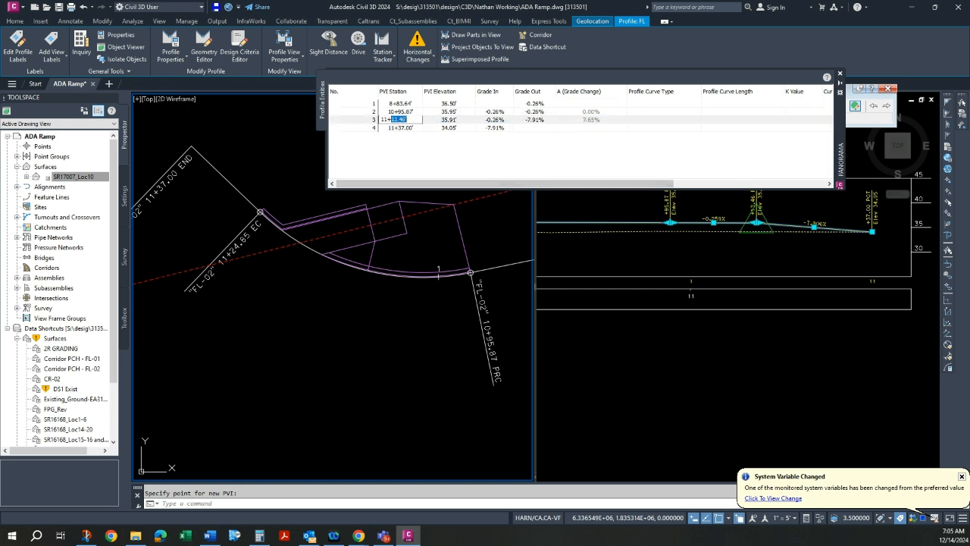
pyautogui.press('Return')
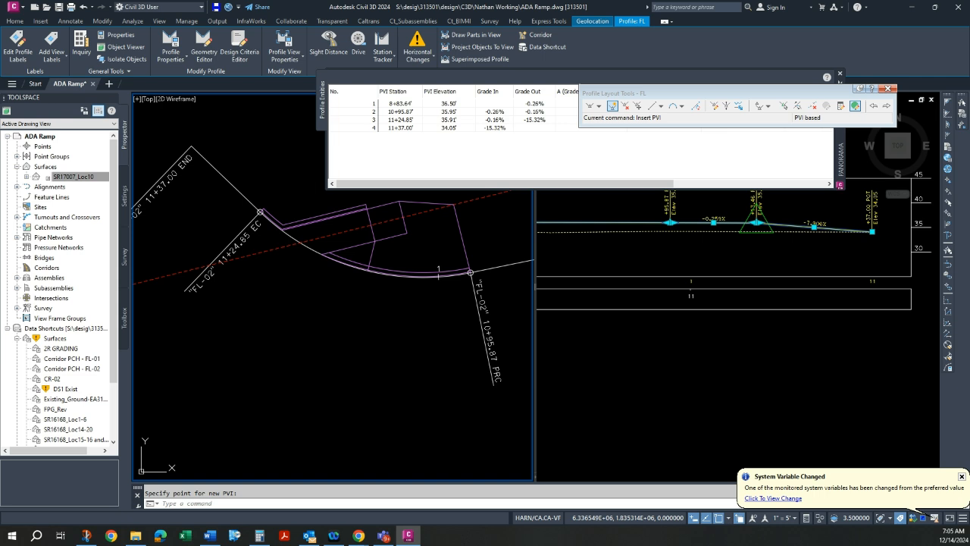
pyautogui.click(680, 271)
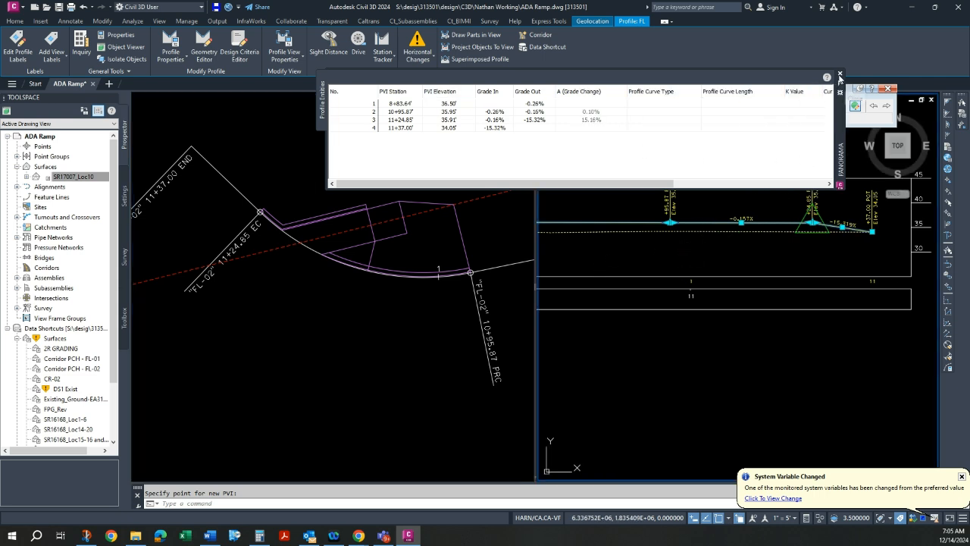
pyautogui.click(839, 74)
# Step: Move the PVI at station 10+95.87 vertically down onto the existing ground line, at about elevation 34.18
pyautogui.scroll(4, 788, 216)
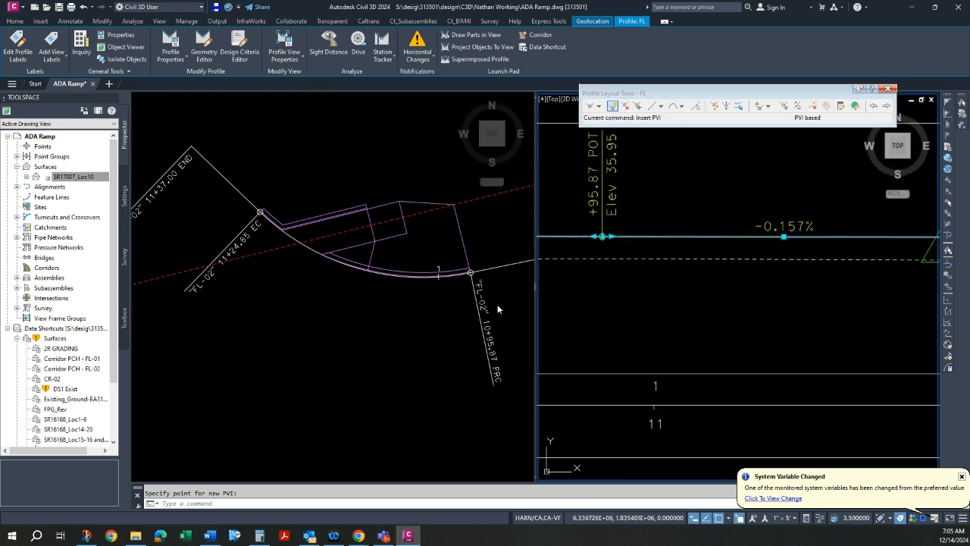
pyautogui.scroll(2, 610, 249)
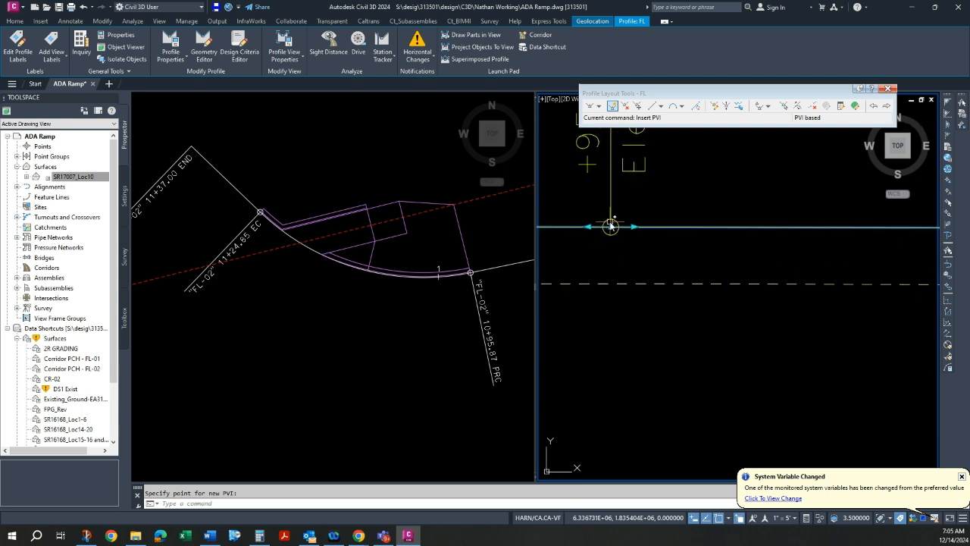
pyautogui.click(610, 227)
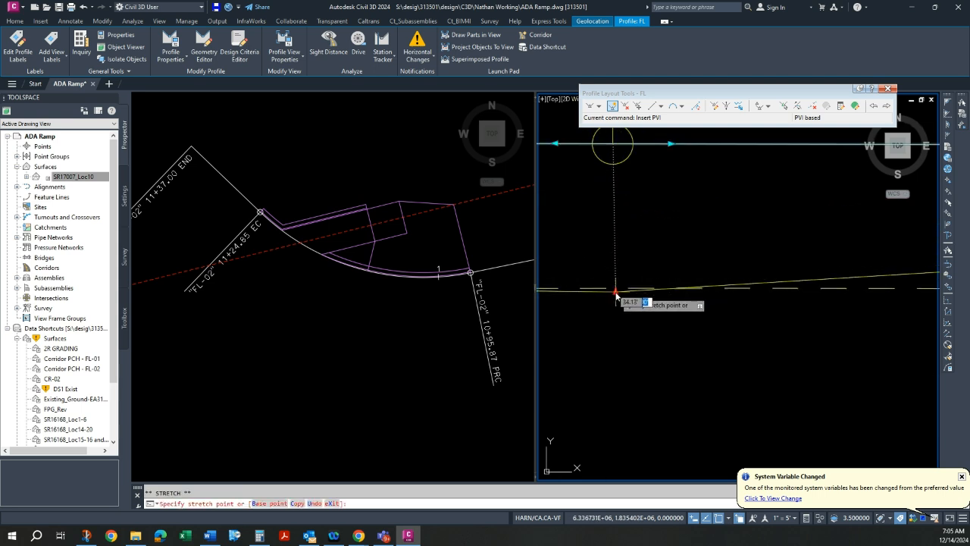
pyautogui.click(612, 289)
pyautogui.scroll(-4, 722, 353)
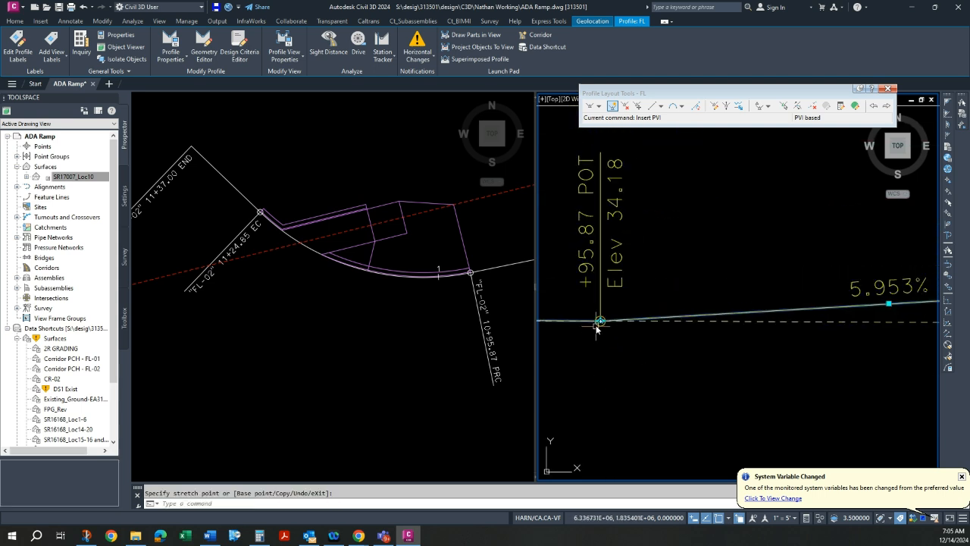
pyautogui.scroll(2, 665, 324)
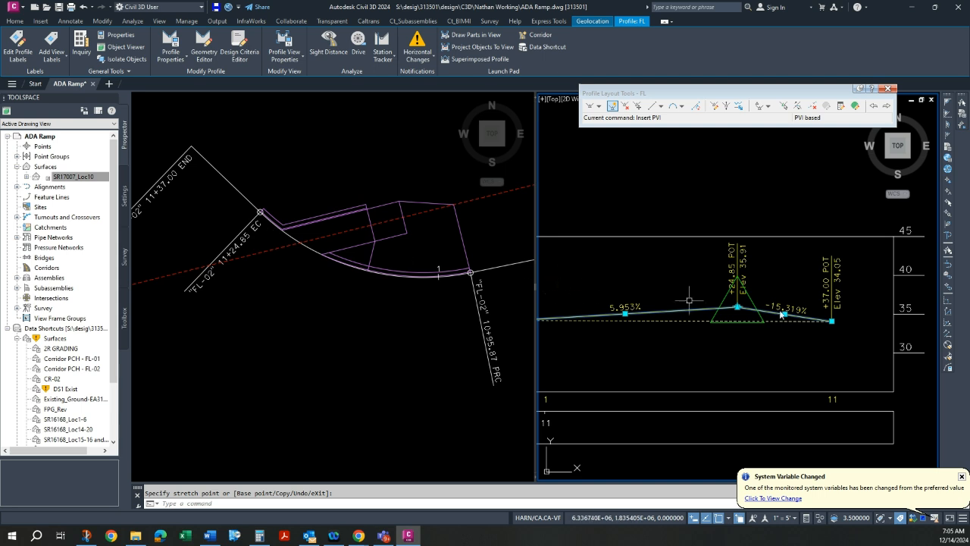
# Step: Move the PVI at station 11+24.85 vertically down onto the existing ground line, at about elevation 34.07, and deselect the profile
pyautogui.scroll(3, 758, 313)
pyautogui.scroll(1, 669, 295)
pyautogui.scroll(2, 670, 292)
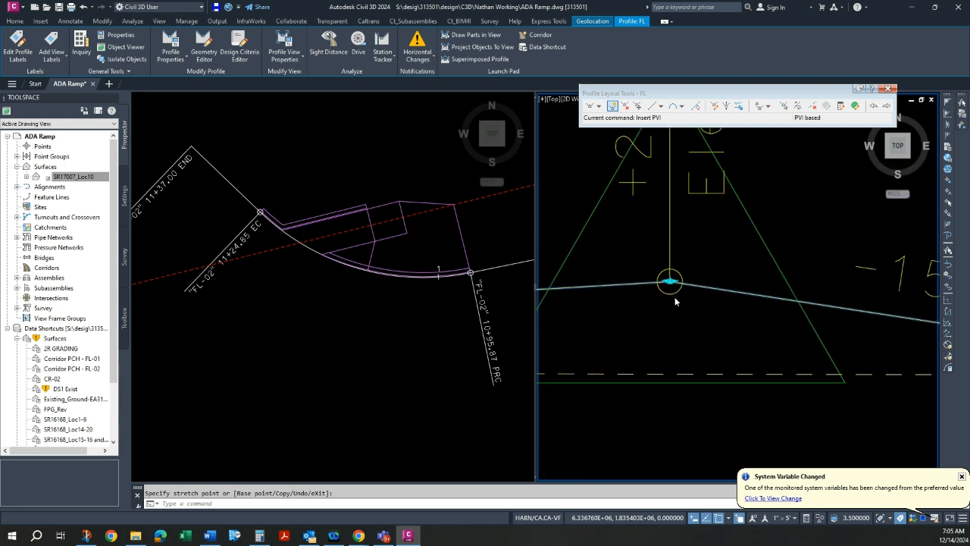
pyautogui.click(667, 274)
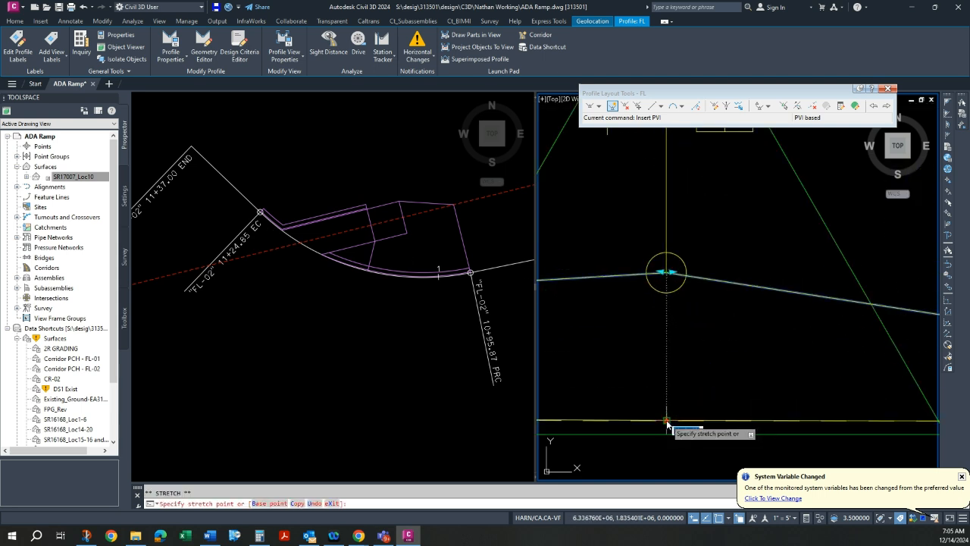
pyautogui.click(668, 419)
pyautogui.scroll(-2, 743, 291)
pyautogui.scroll(-2, 742, 303)
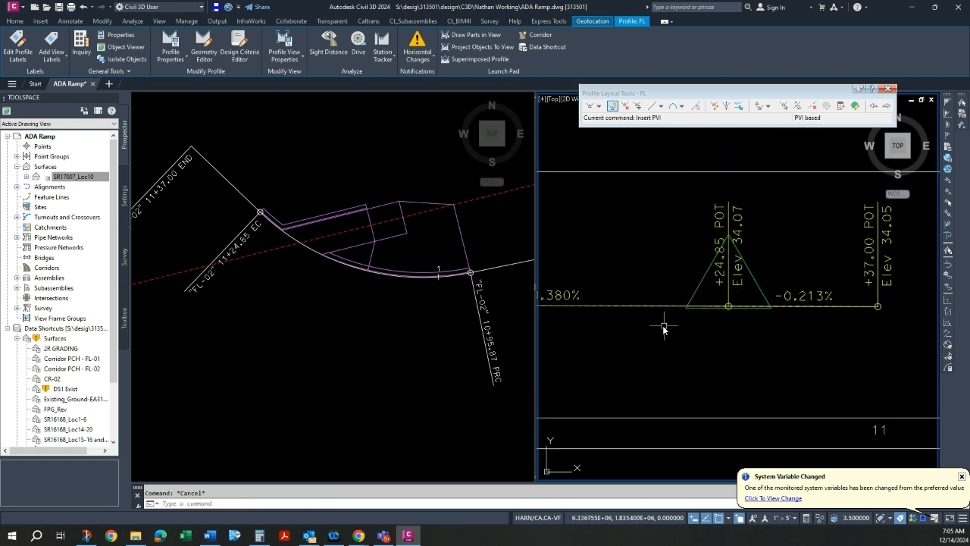
pyautogui.press('Escape')
# Step: Add a station offset label to the FL-02 alignment where the ramp's lower edge line meets the curve, at about station 11+15.3
pyautogui.scroll(-3, 805, 318)
pyautogui.scroll(2, 754, 317)
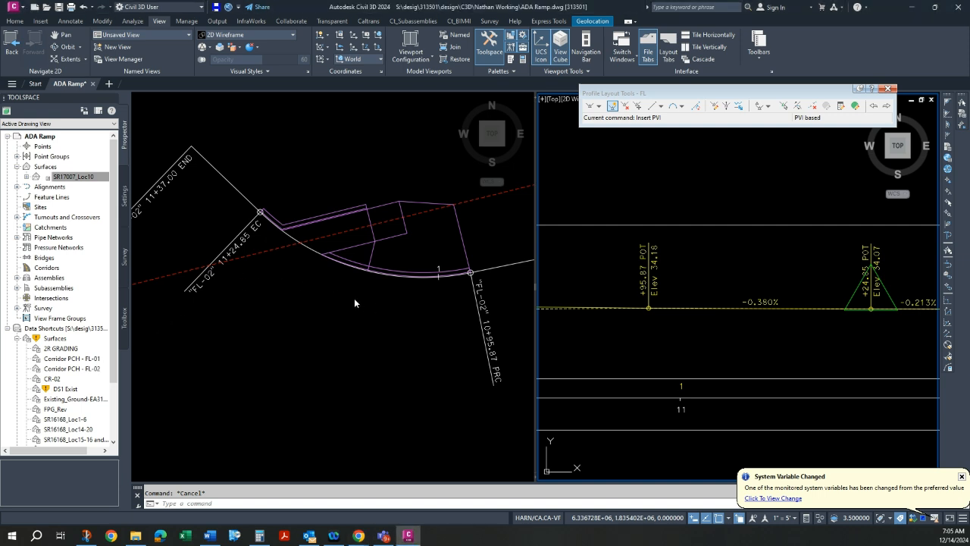
pyautogui.scroll(6, 354, 303)
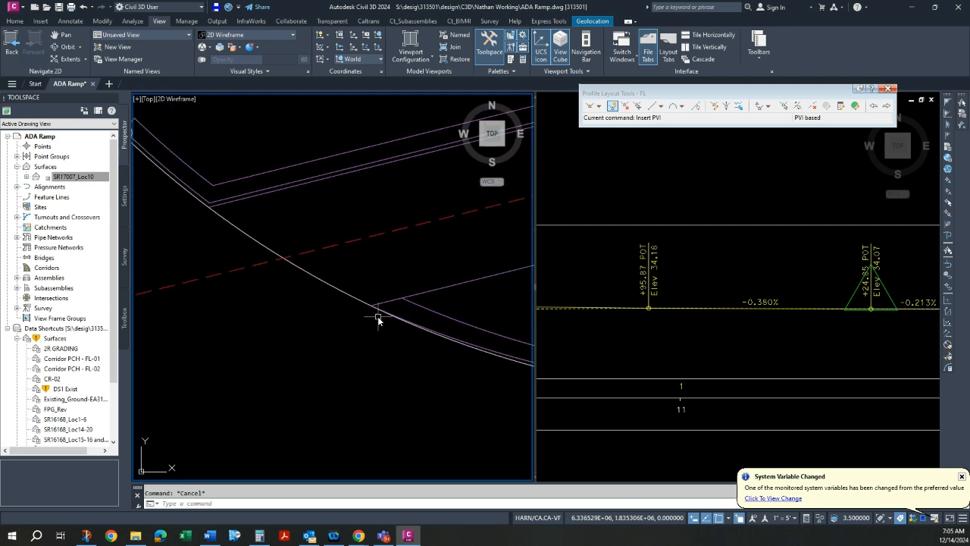
pyautogui.scroll(-2, 372, 308)
pyautogui.scroll(-1, 318, 284)
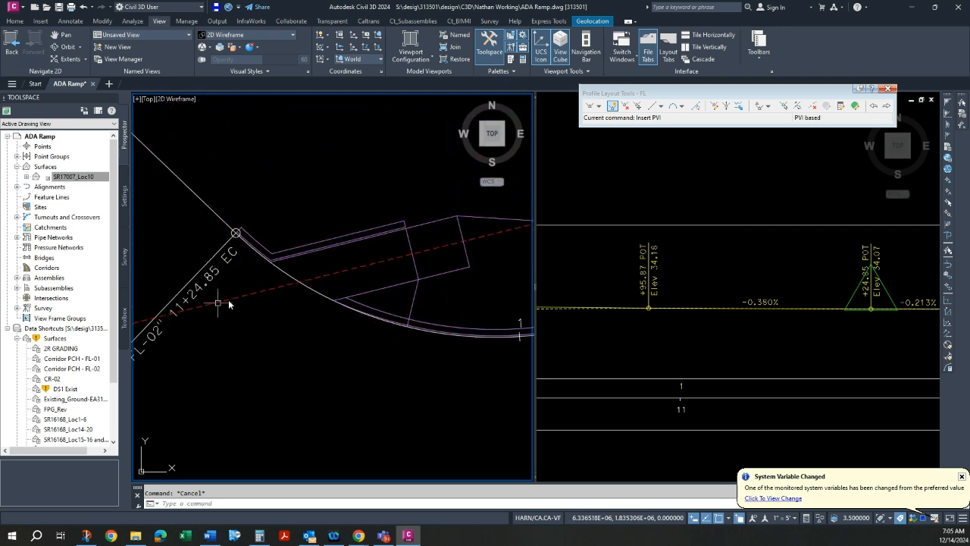
pyautogui.scroll(1, 320, 280)
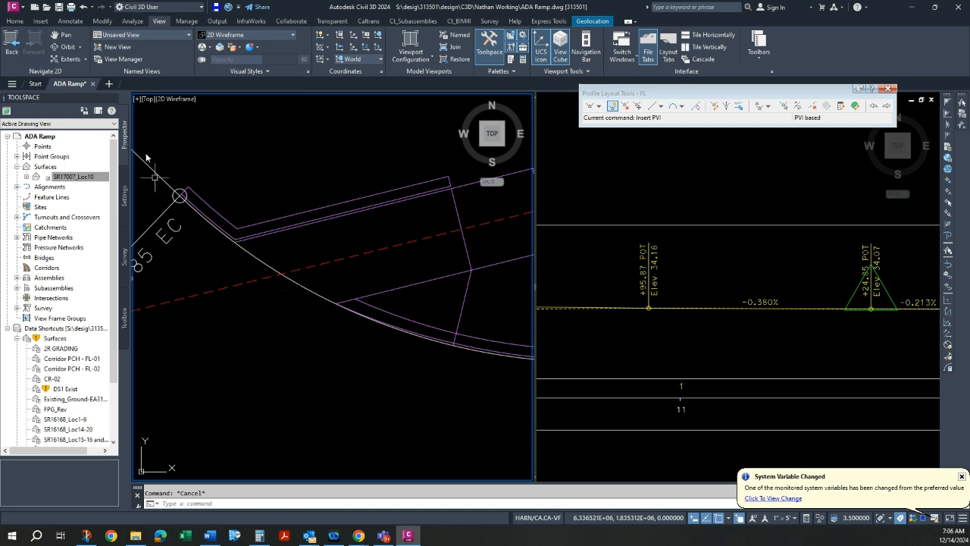
pyautogui.click(70, 21)
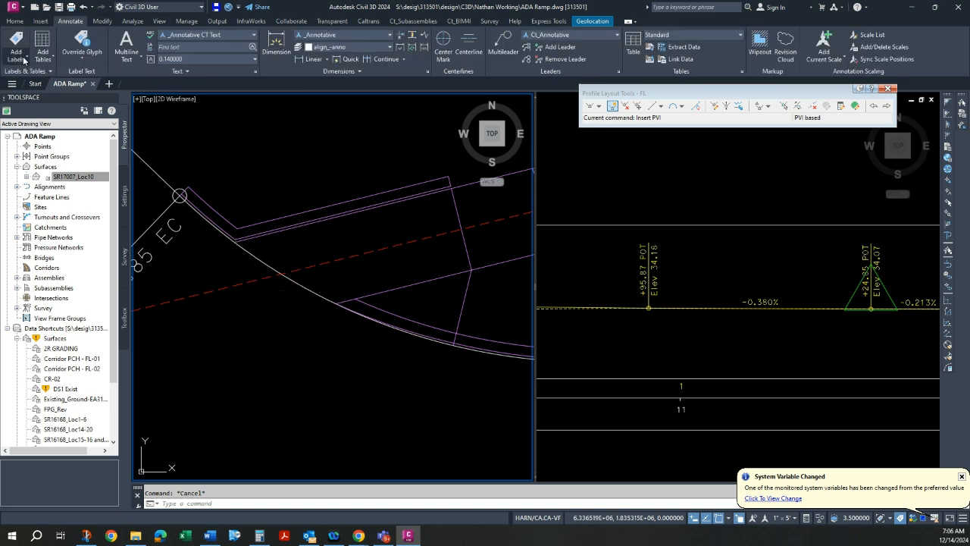
pyautogui.click(29, 56)
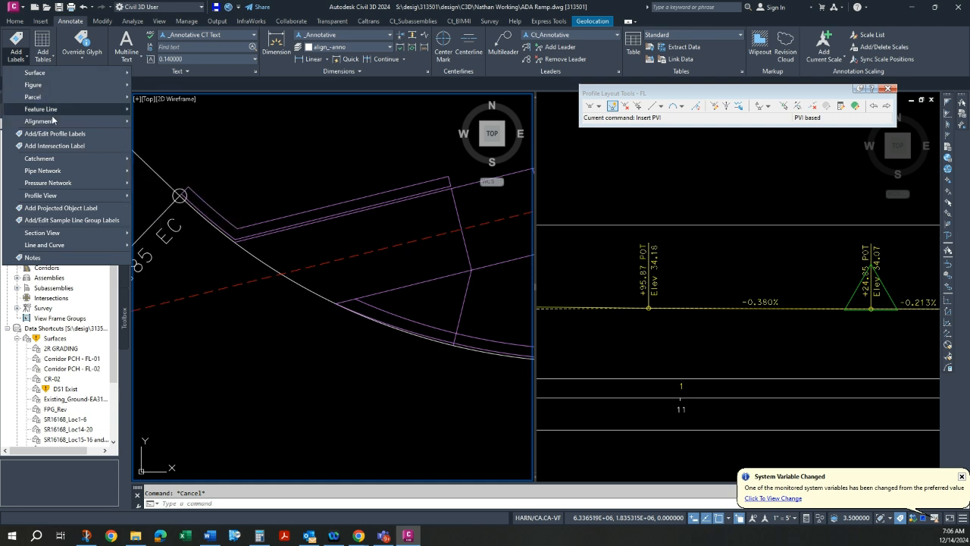
pyautogui.click(176, 159)
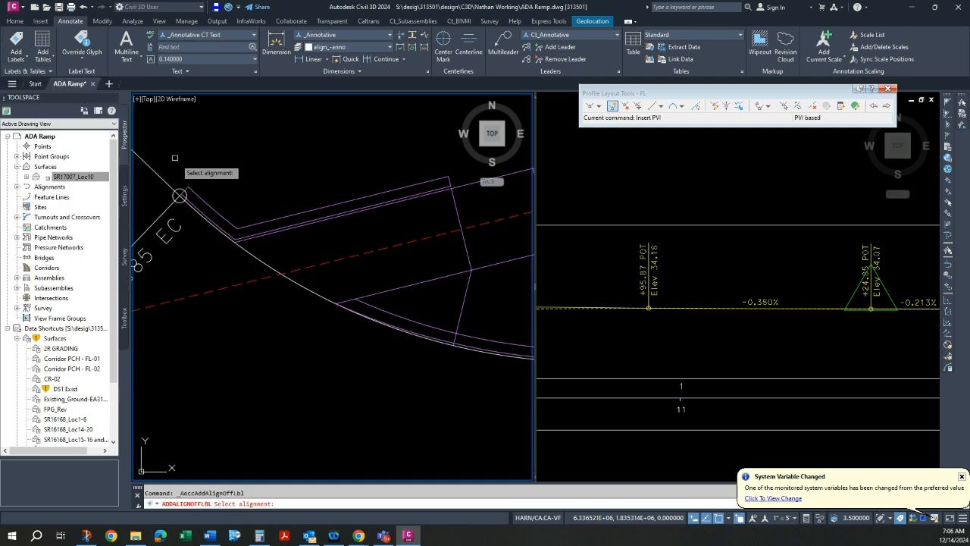
pyautogui.click(315, 295)
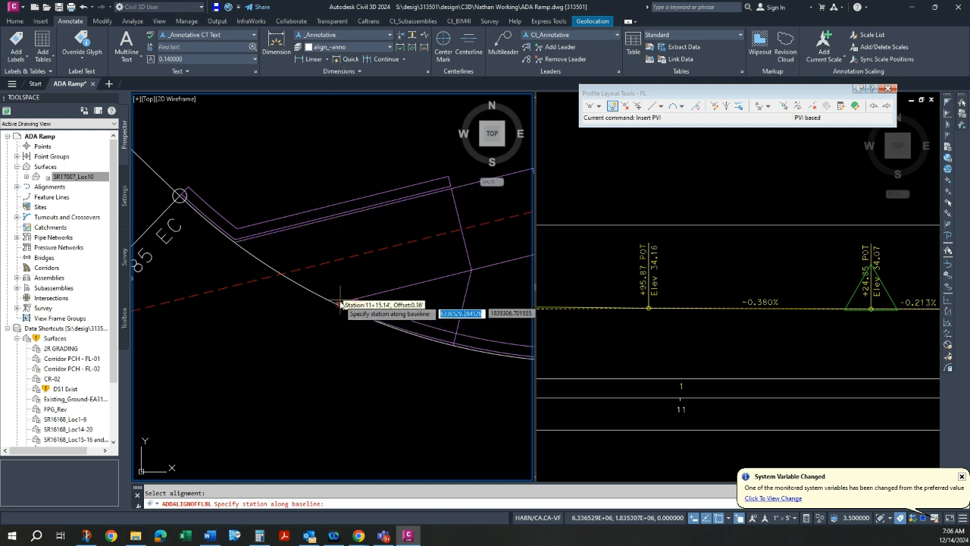
pyautogui.click(334, 323)
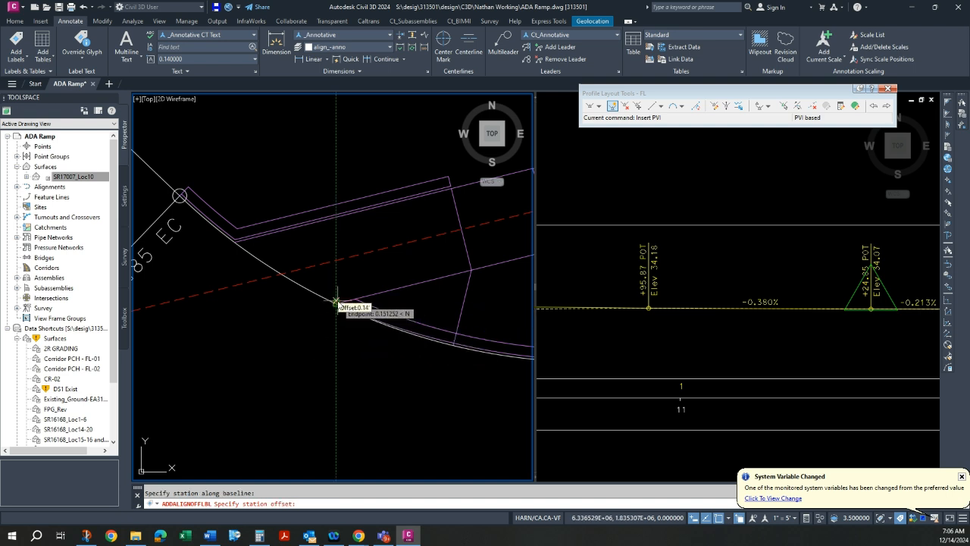
pyautogui.click(337, 303)
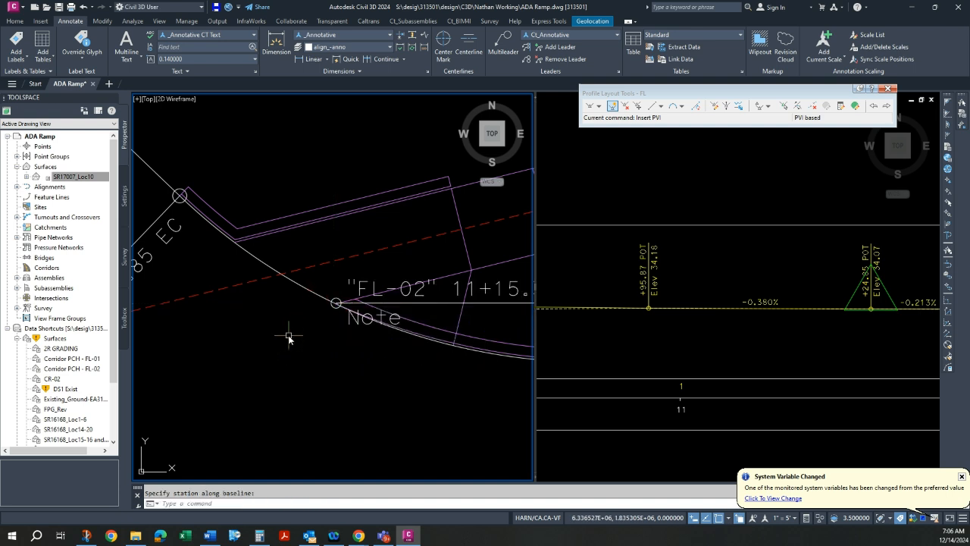
pyautogui.scroll(-2, 288, 331)
pyautogui.press('Escape')
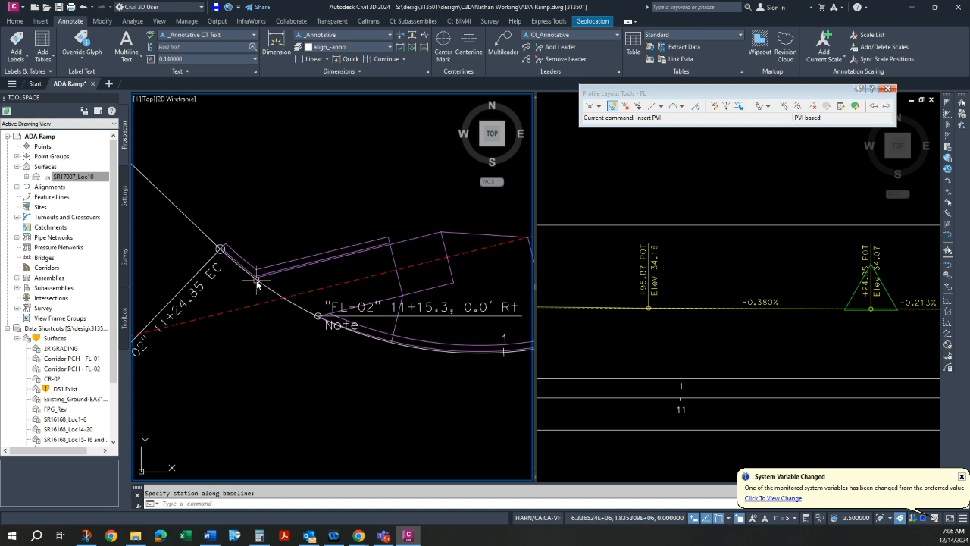
# Step: Copy the station offset label from its marker's center to the corner where the ramp's upper edge meets the alignment, at about station 11+21.3
pyautogui.click(15, 21)
pyautogui.click(459, 46)
pyautogui.click(345, 310)
pyautogui.press('Return')
pyautogui.scroll(6, 343, 312)
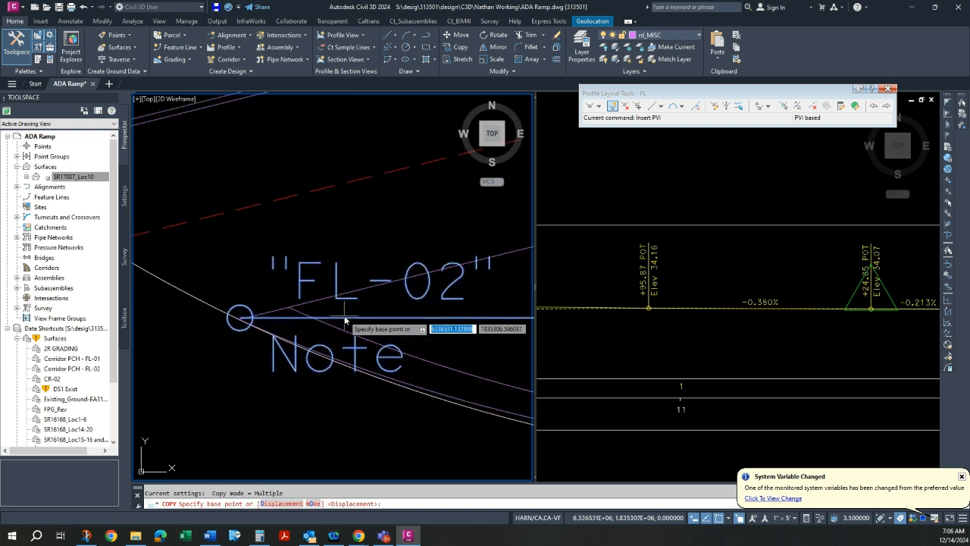
pyautogui.scroll(6, 240, 317)
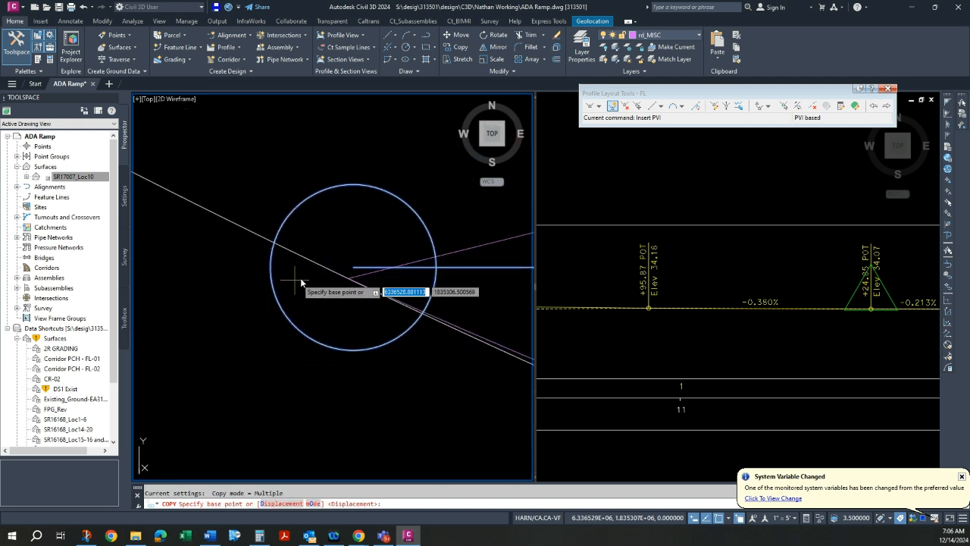
pyautogui.click(353, 267)
pyautogui.scroll(-9, 317, 348)
pyautogui.moveTo(197, 312); pyautogui.dragTo(382, 386, button='middle')
pyautogui.scroll(4, 351, 348)
pyautogui.scroll(6, 325, 312)
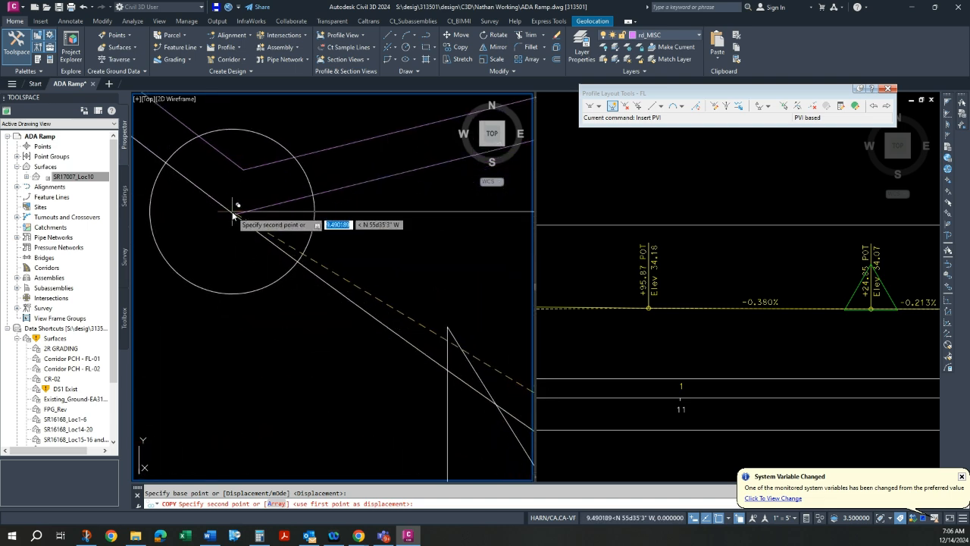
pyautogui.scroll(-6, 220, 258)
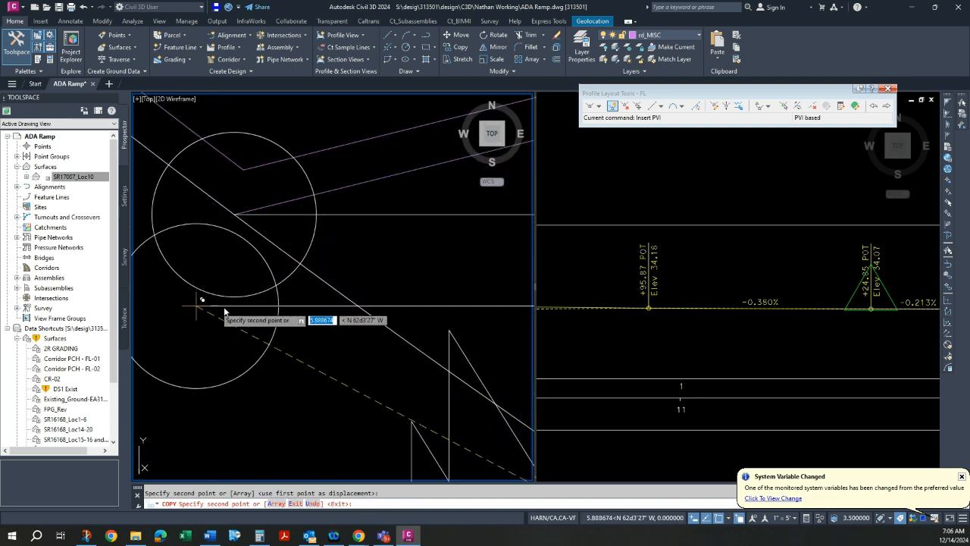
pyautogui.rightClick(267, 300)
pyautogui.click(286, 303)
pyautogui.scroll(-4, 363, 341)
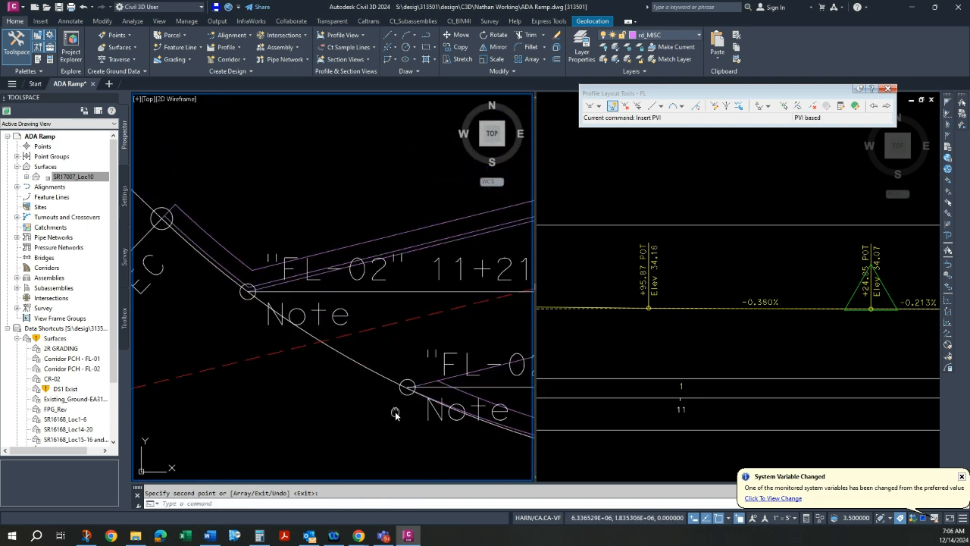
# Step: Move the 11+15.3 station offset label from its marker's center onto the endpoint of the ramp's lower edge line
pyautogui.scroll(4, 365, 336)
pyautogui.click(457, 35)
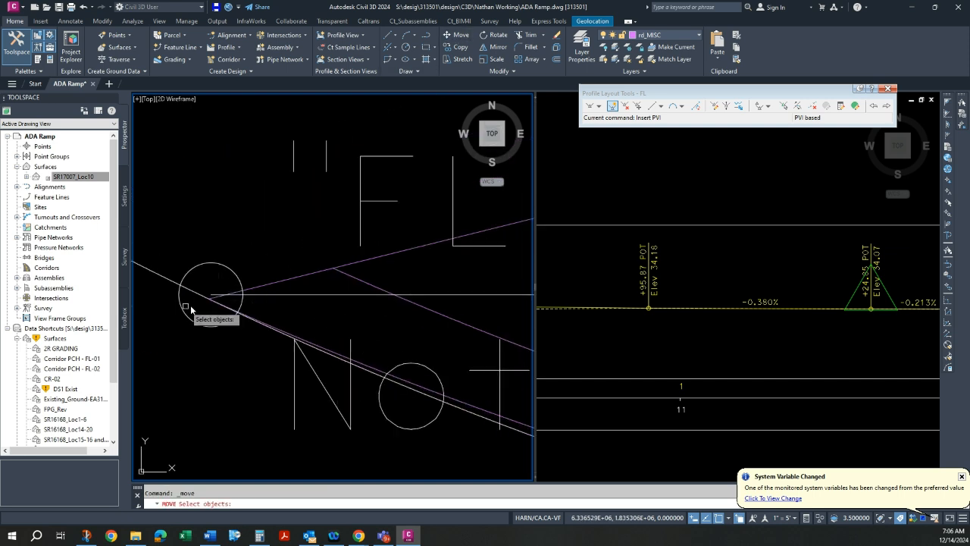
pyautogui.scroll(5, 190, 302)
pyautogui.click(255, 273)
pyautogui.press('Return')
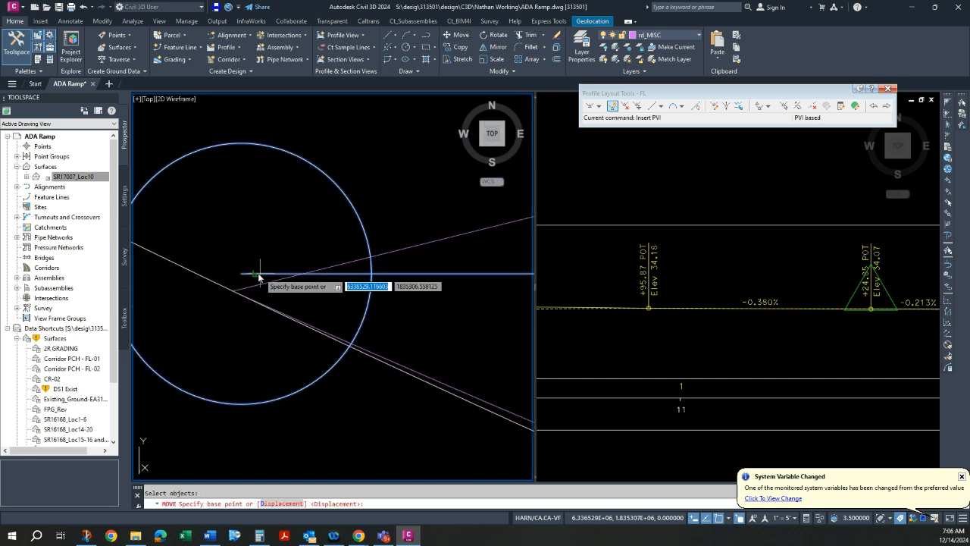
pyautogui.click(243, 274)
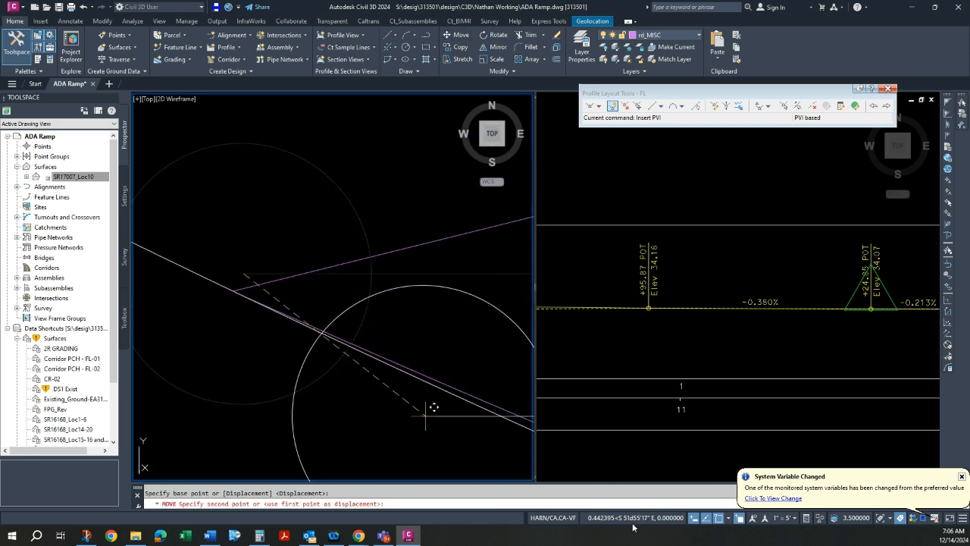
pyautogui.click(728, 519)
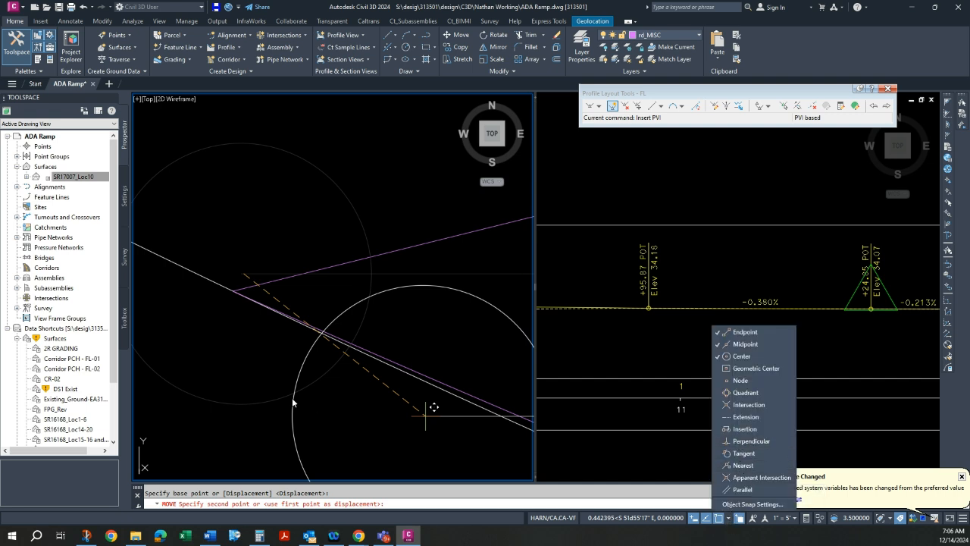
pyautogui.click(244, 370)
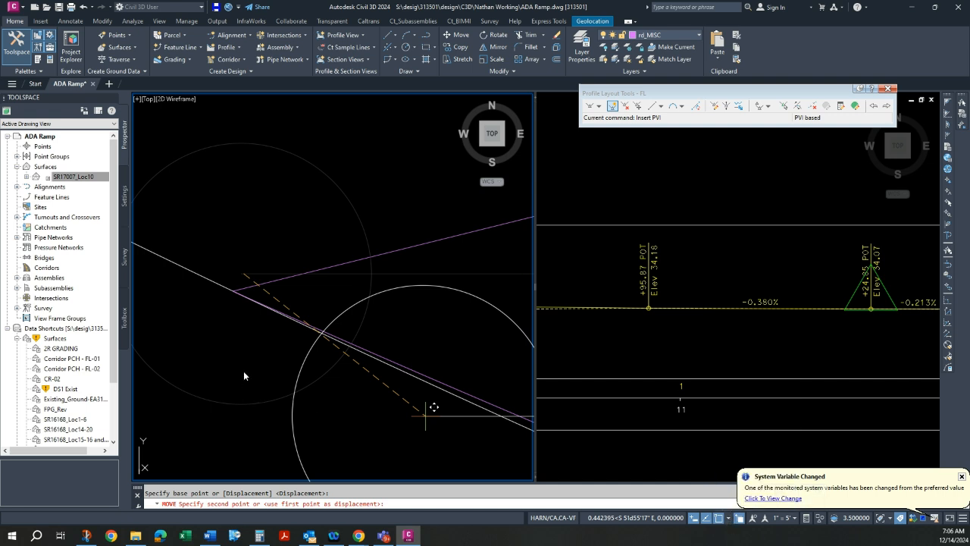
pyautogui.click(246, 290)
pyautogui.scroll(5, 276, 297)
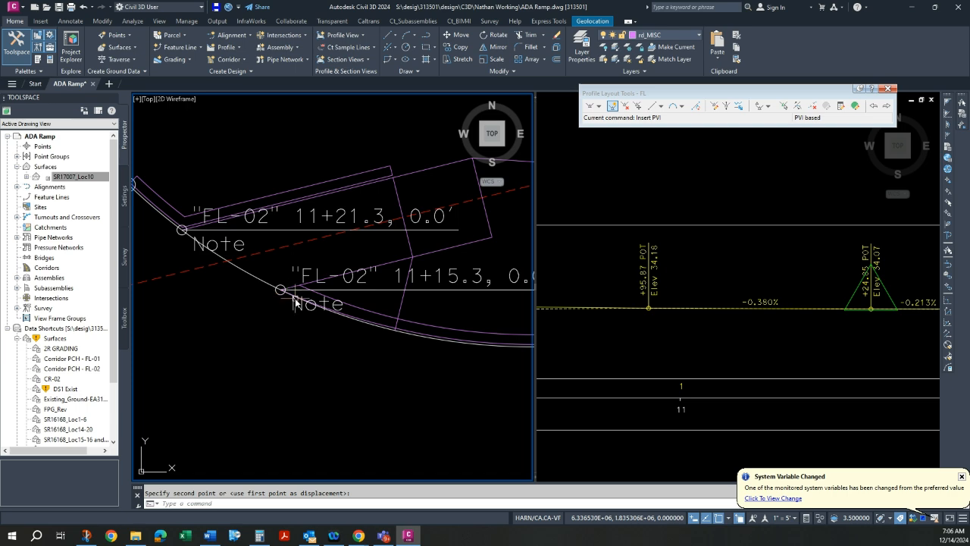
pyautogui.scroll(-2, 294, 301)
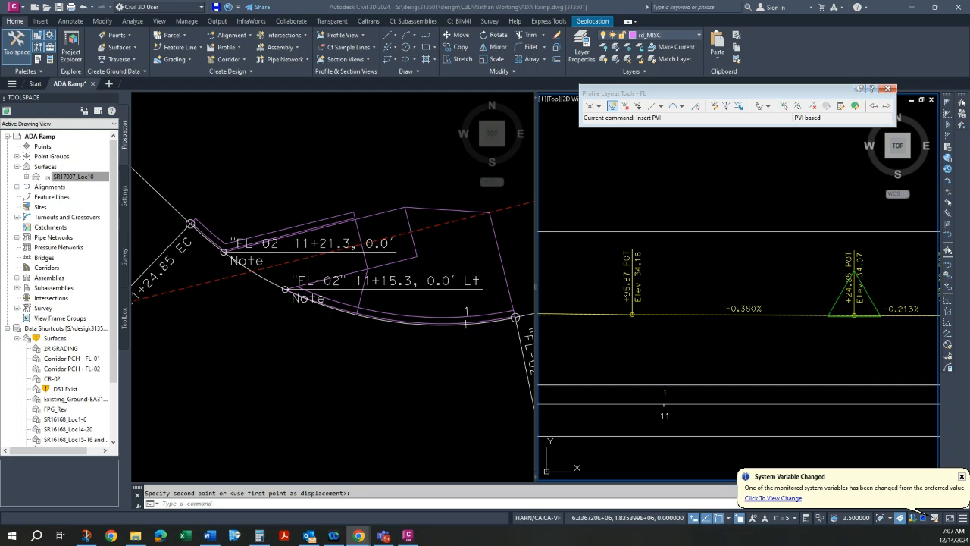
# Step: Insert two PVIs between stations 10+95.87 and 11+24.85, at about 11+05.47, elevation 34.88, and 11+16.40, elevation 35.62
pyautogui.click(316, 325)
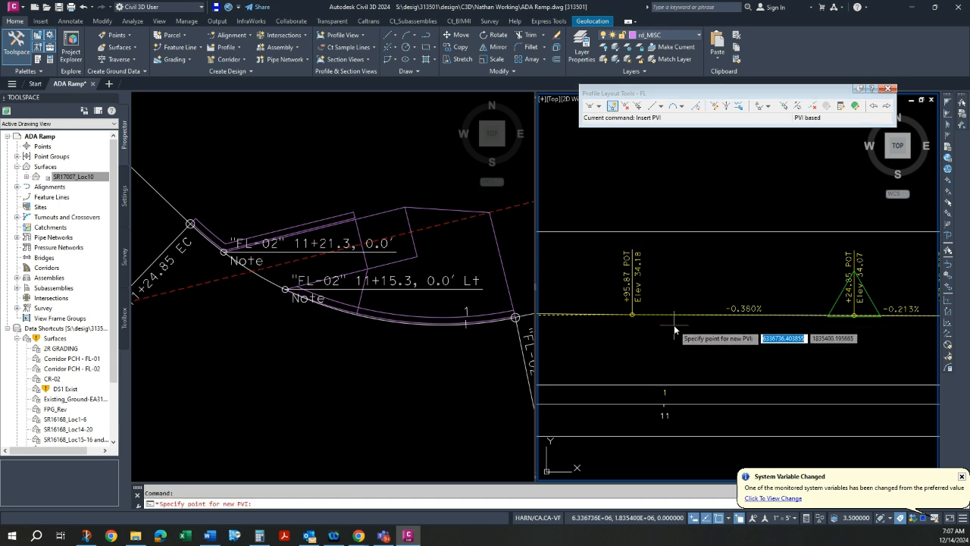
pyautogui.scroll(2, 718, 307)
pyautogui.click(717, 305)
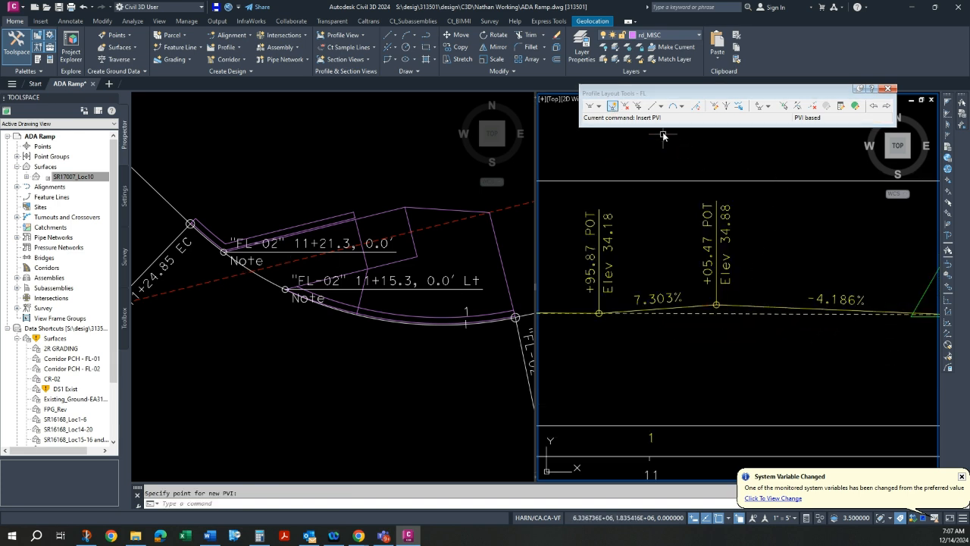
pyautogui.click(849, 295)
pyautogui.moveTo(741, 281); pyautogui.dragTo(684, 266, button='middle')
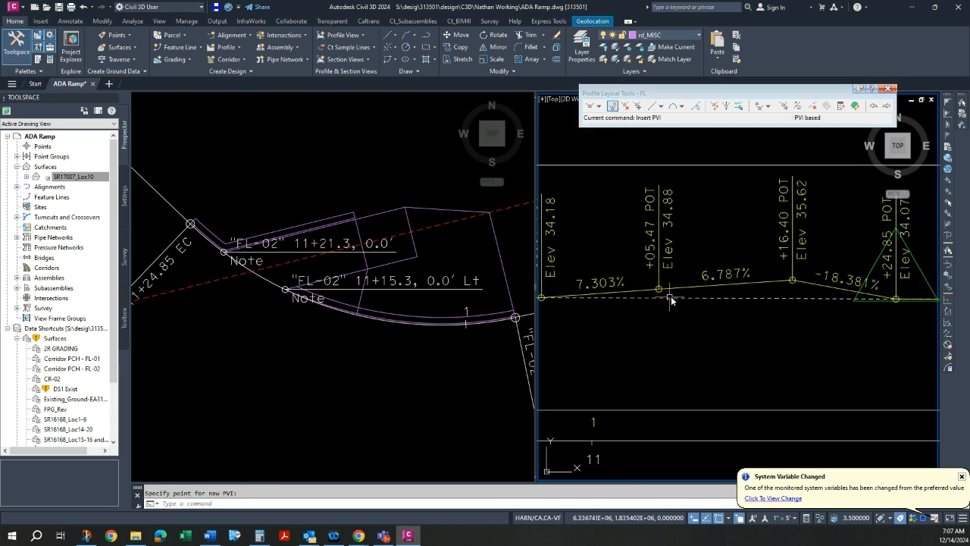
# Step: Open the FL profile's entity table and set the fourth PVI's station to 11+21.3, matching the upper ramp corner label
pyautogui.click(855, 106)
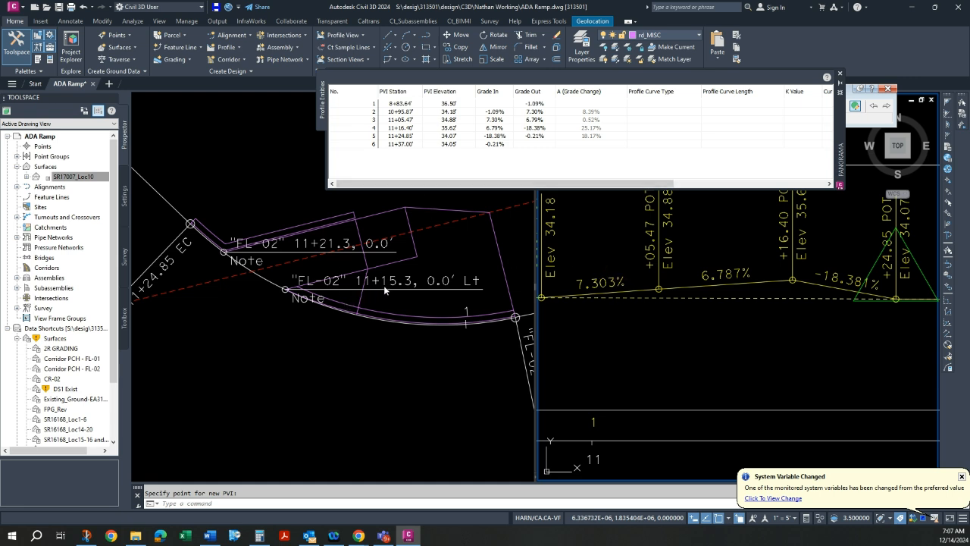
pyautogui.click(402, 128)
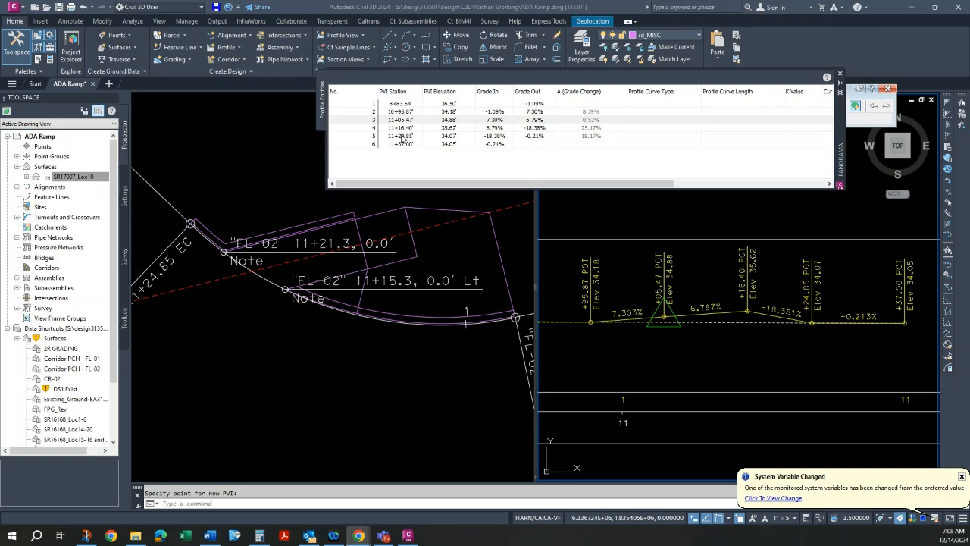
pyautogui.doubleClick(406, 130)
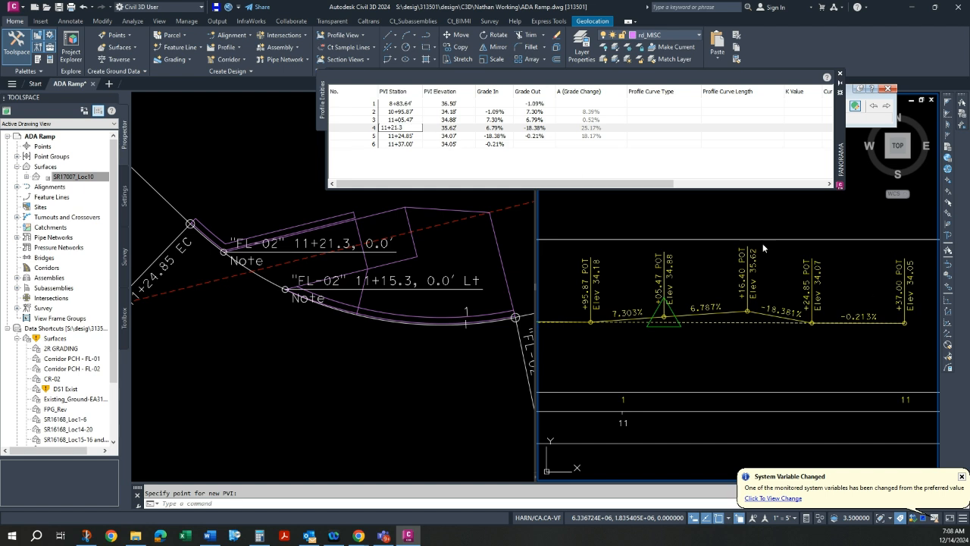
# Step: Set the third PVI's station to 11+15.3, matching the lower ramp corner label
pyautogui.click(400, 120)
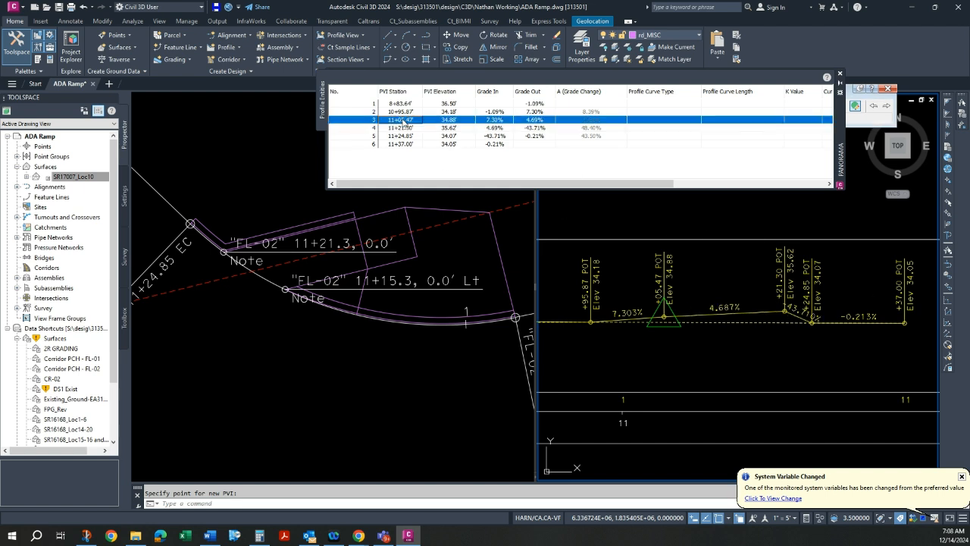
pyautogui.click(401, 120)
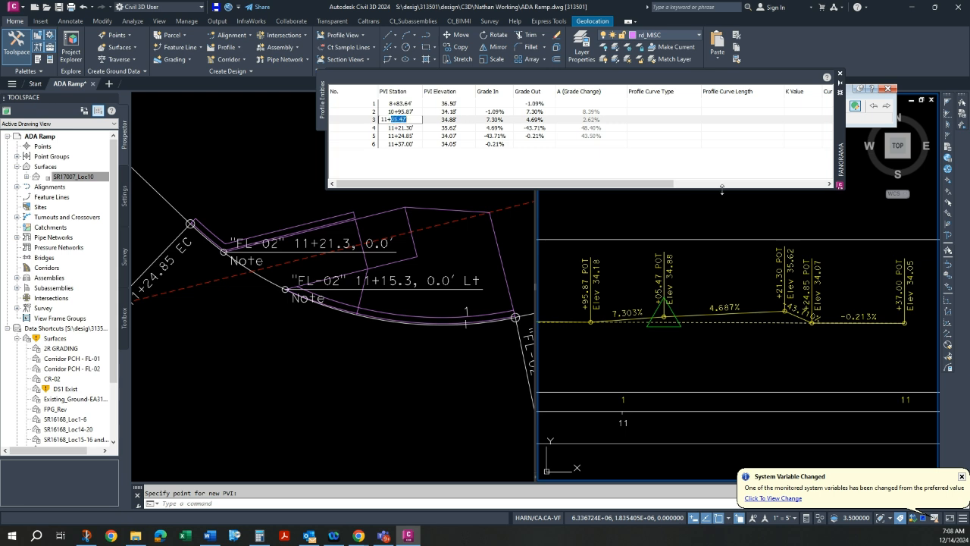
pyautogui.write('11+15.3')
pyautogui.press('Return')
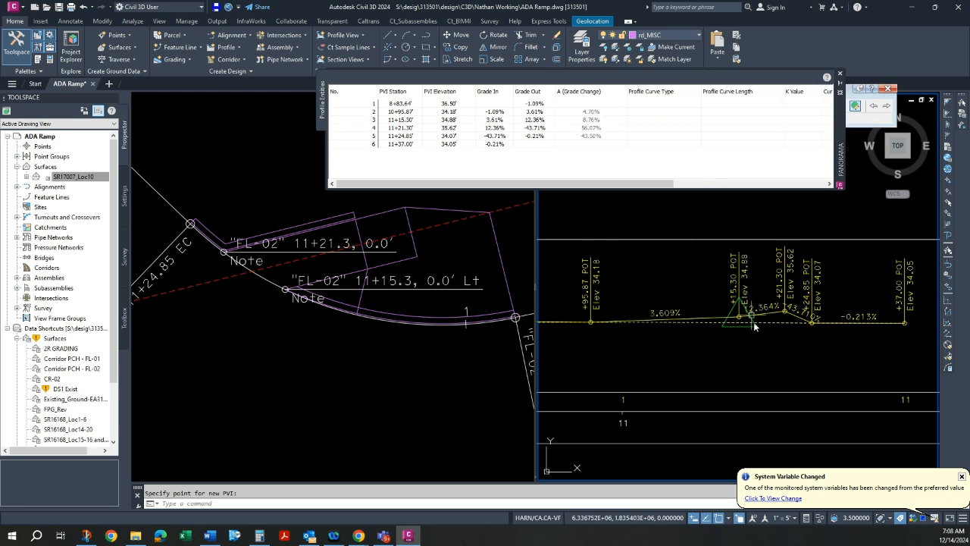
# Step: Move the PVI at station 11+15.3 straight down onto the existing ground line, at about elevation 34.11
pyautogui.scroll(2, 767, 349)
pyautogui.scroll(5, 720, 306)
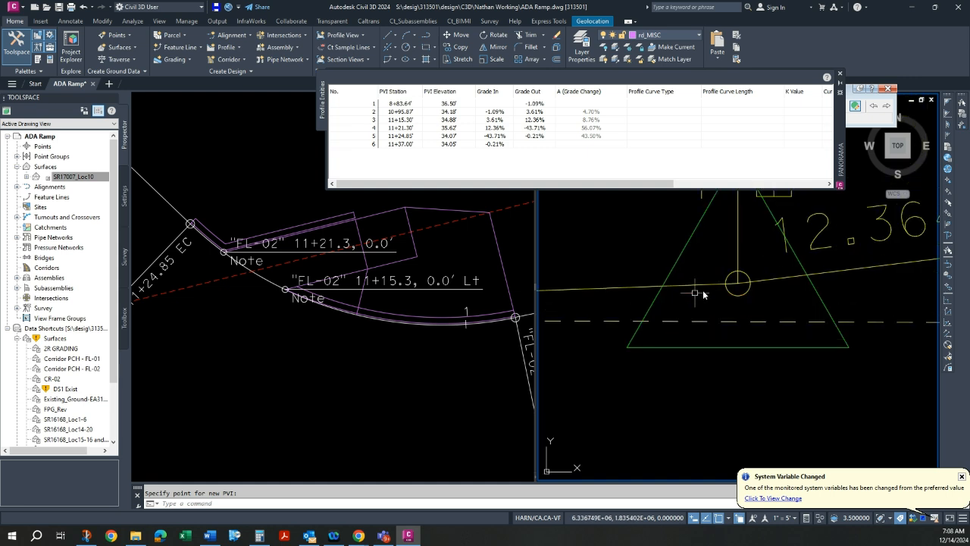
pyautogui.click(711, 279)
pyautogui.click(685, 288)
pyautogui.scroll(2, 733, 289)
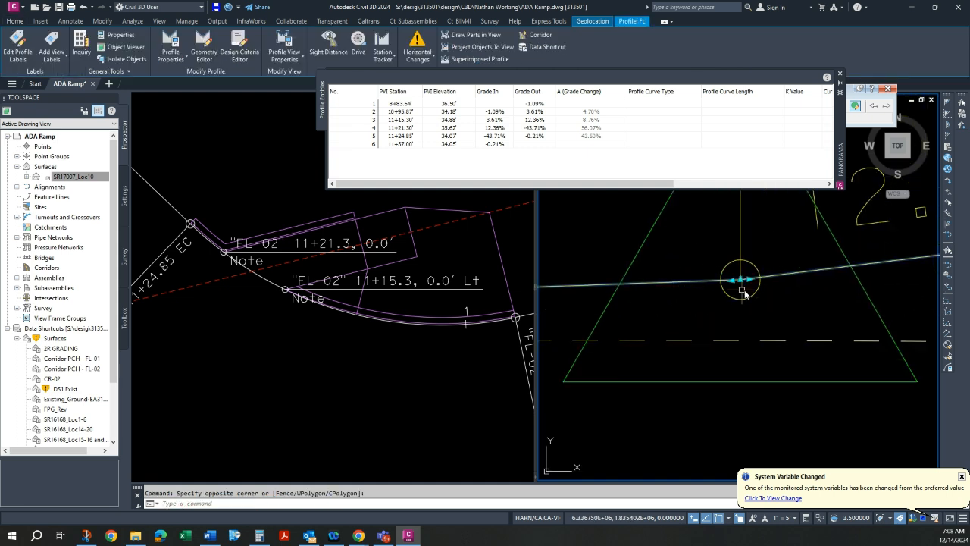
pyautogui.click(741, 280)
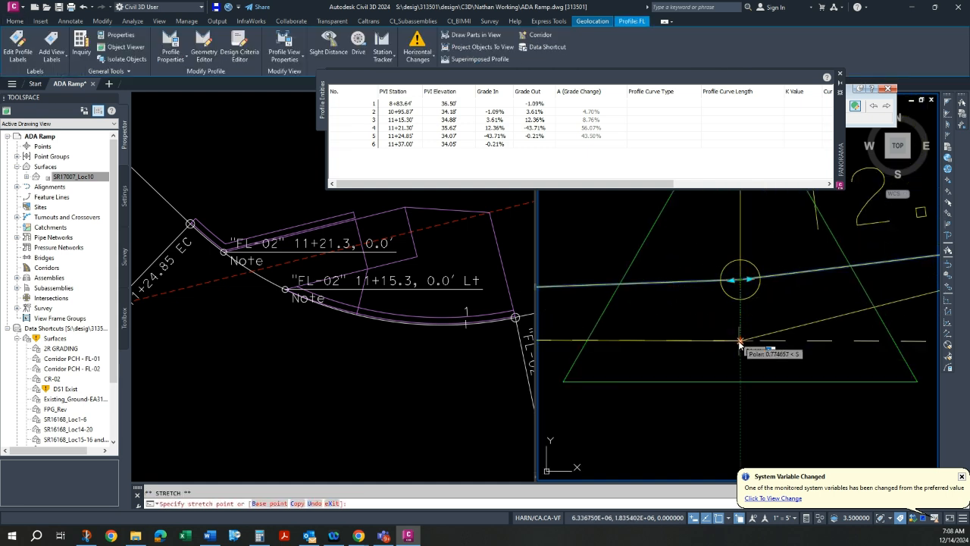
# Step: Lower the PVI at station 11+21.3 vertically to the existing ground line, at about elevation 34.08, and deselect the profile
pyautogui.scroll(-3, 642, 353)
pyautogui.scroll(4, 729, 329)
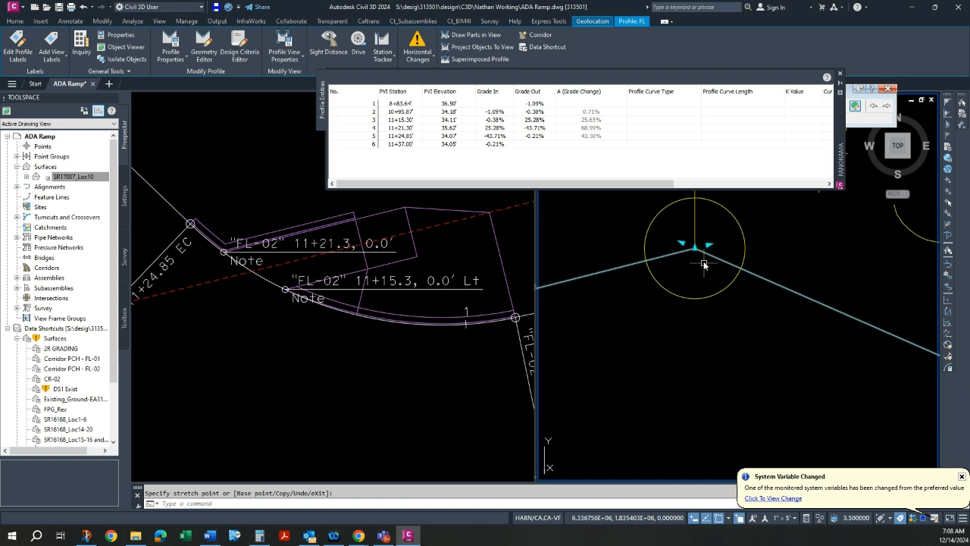
pyautogui.click(695, 249)
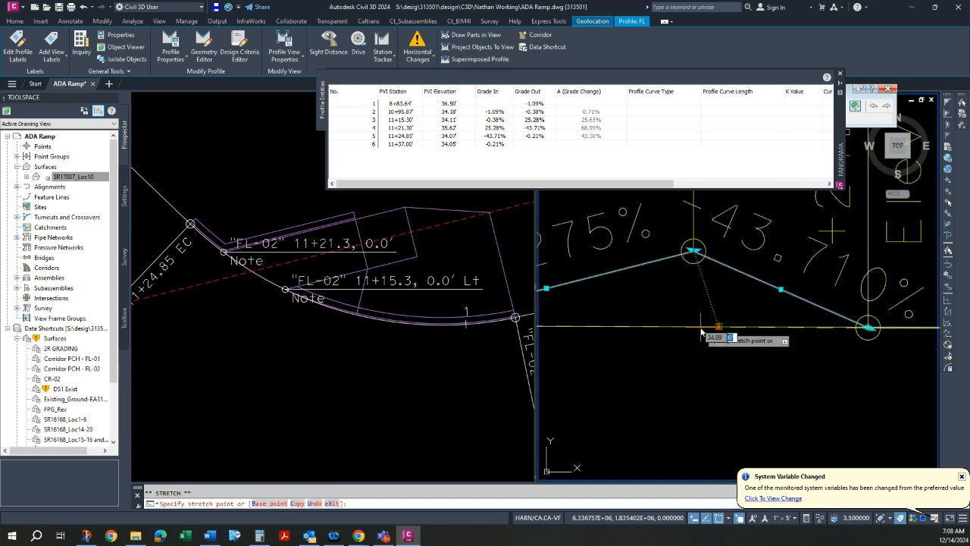
pyautogui.scroll(2, 699, 330)
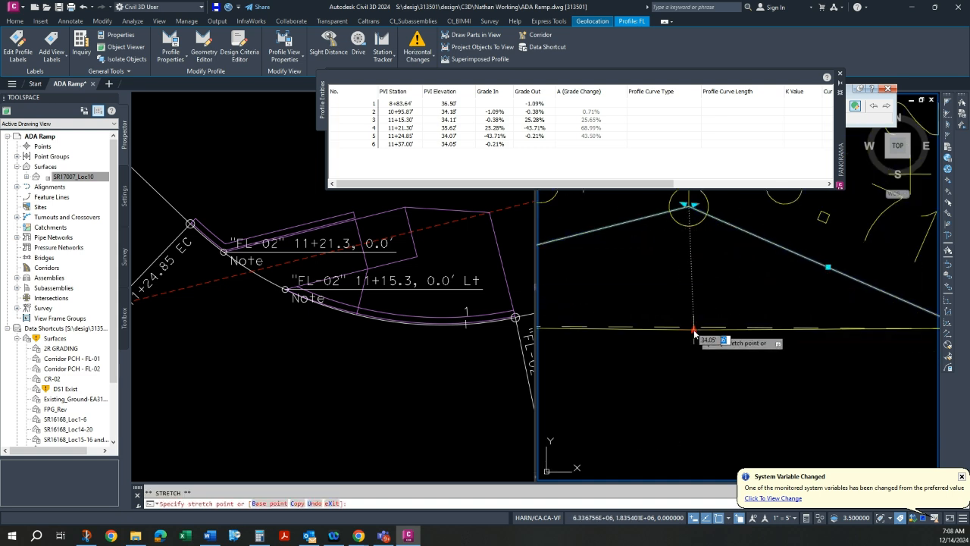
pyautogui.scroll(3, 693, 334)
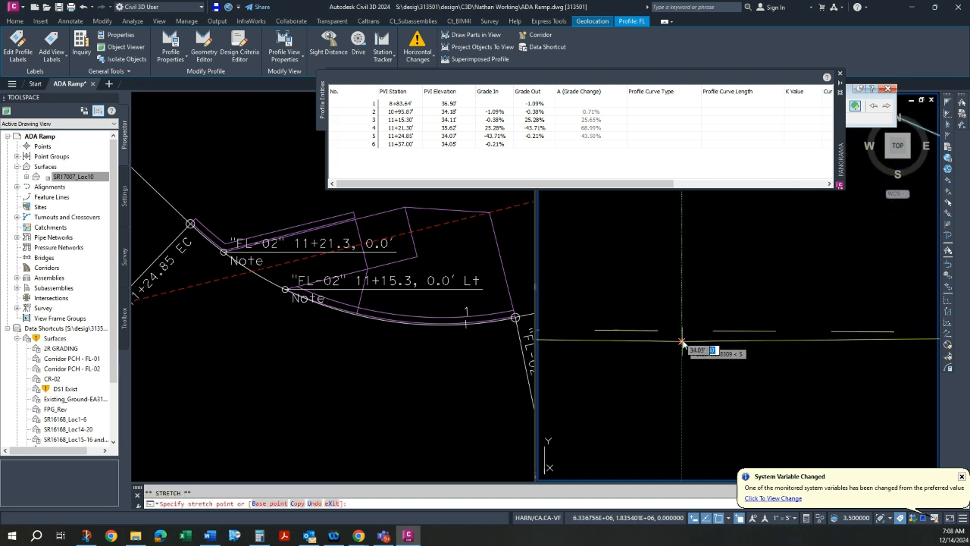
pyautogui.click(682, 339)
pyautogui.scroll(-3, 665, 389)
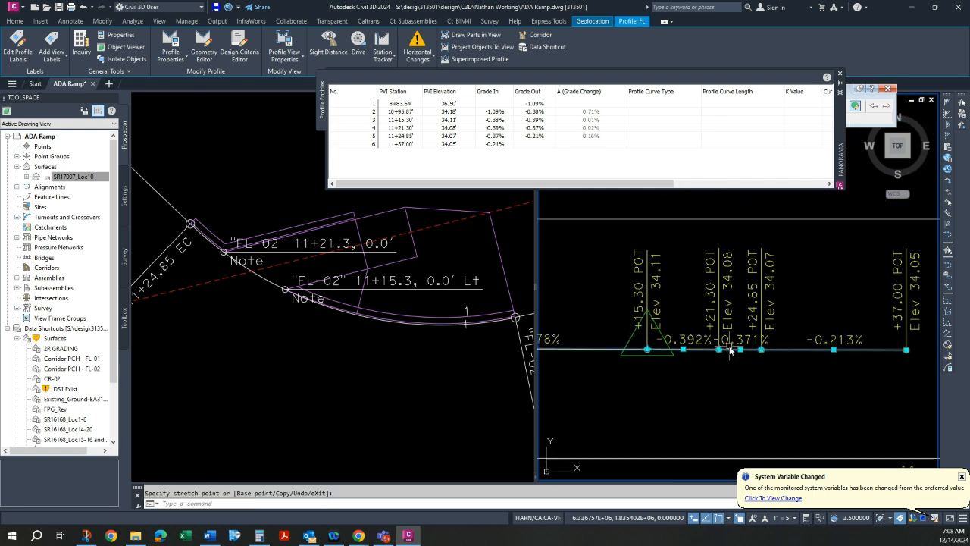
pyautogui.scroll(2, 729, 349)
pyautogui.press('Escape')
pyautogui.press('Escape')
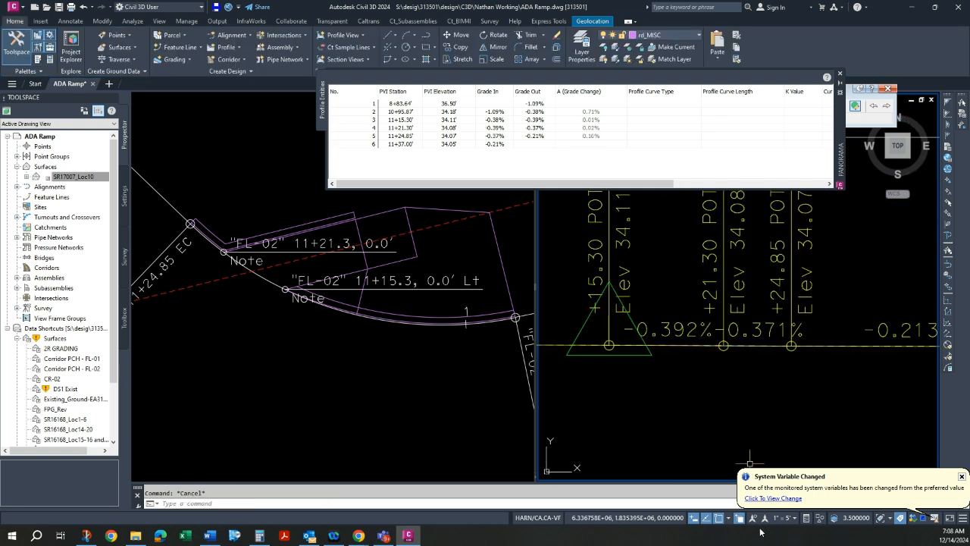
# Step: Set the drawing's annotation scale to 1" = 2' to shrink the plan and profile labels
pyautogui.click(788, 519)
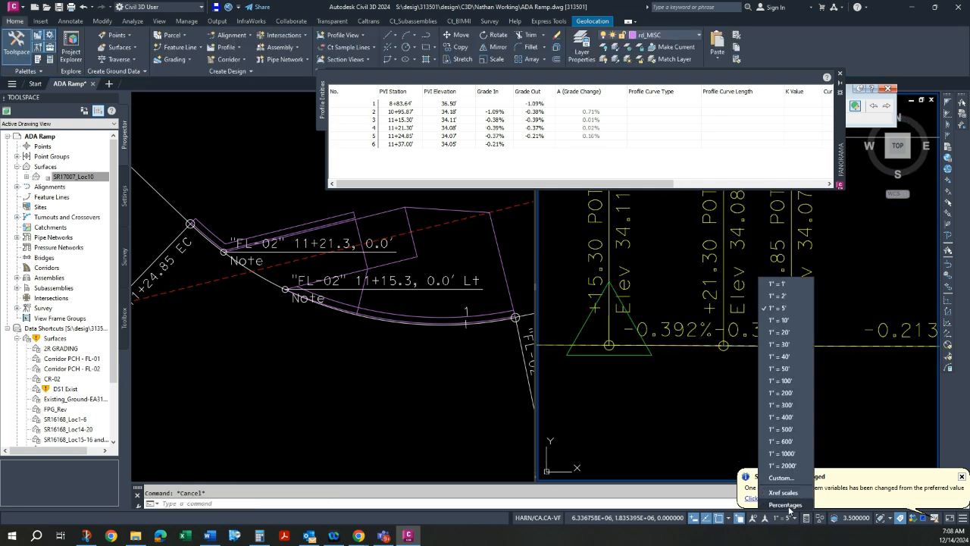
pyautogui.click(785, 297)
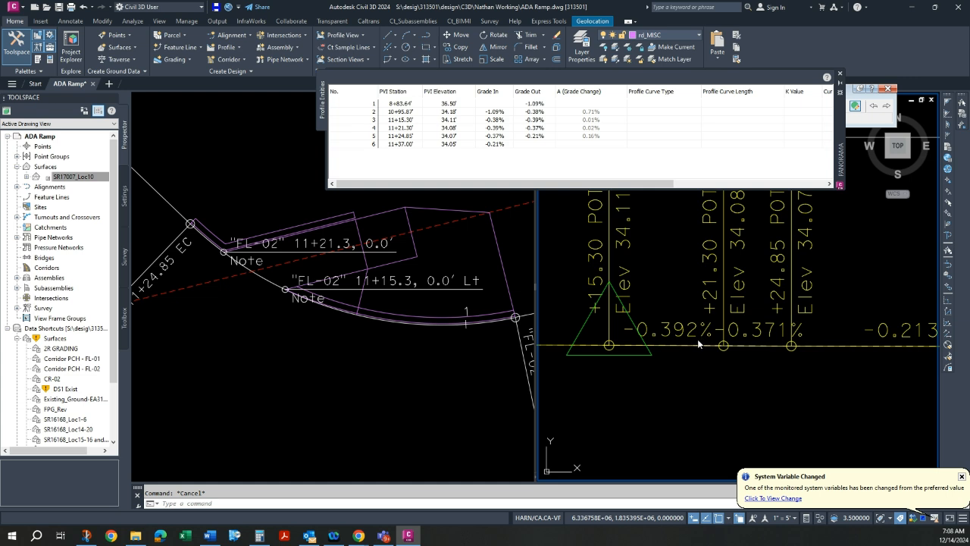
pyautogui.scroll(-2, 693, 245)
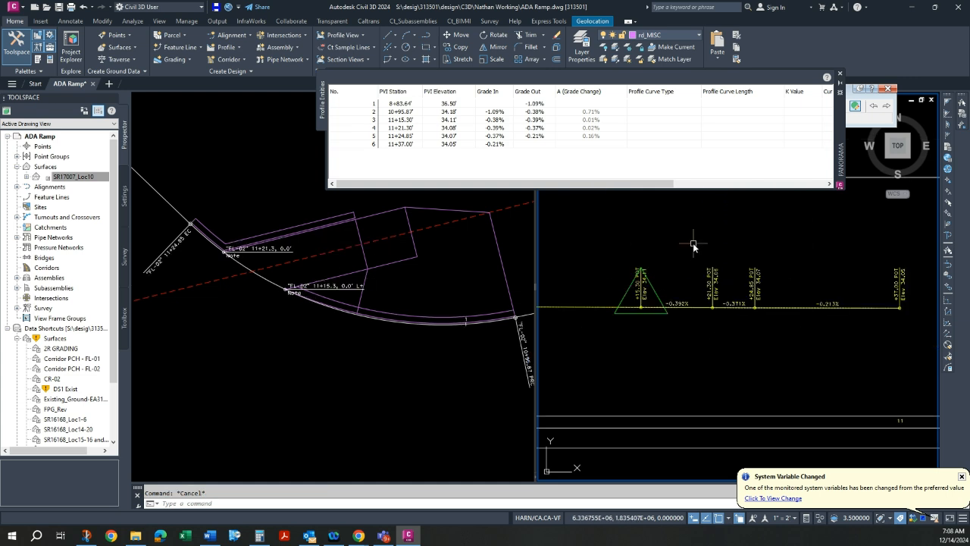
# Step: Compare the 10+95.87 PRC label in plan with the corresponding PVI in the profile view
pyautogui.click(340, 358)
pyautogui.moveTo(361, 349); pyautogui.dragTo(349, 344, button='middle')
pyautogui.scroll(3, 525, 358)
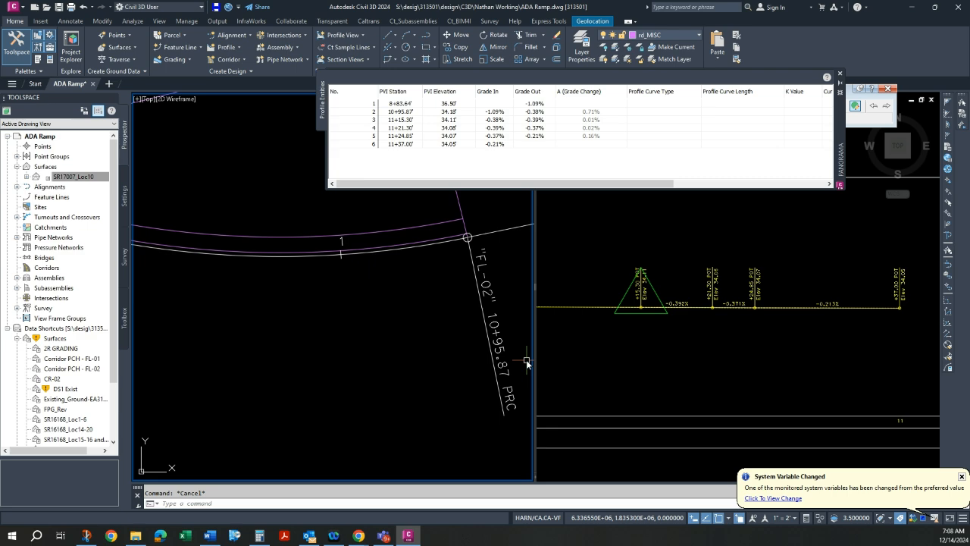
pyautogui.scroll(2, 508, 339)
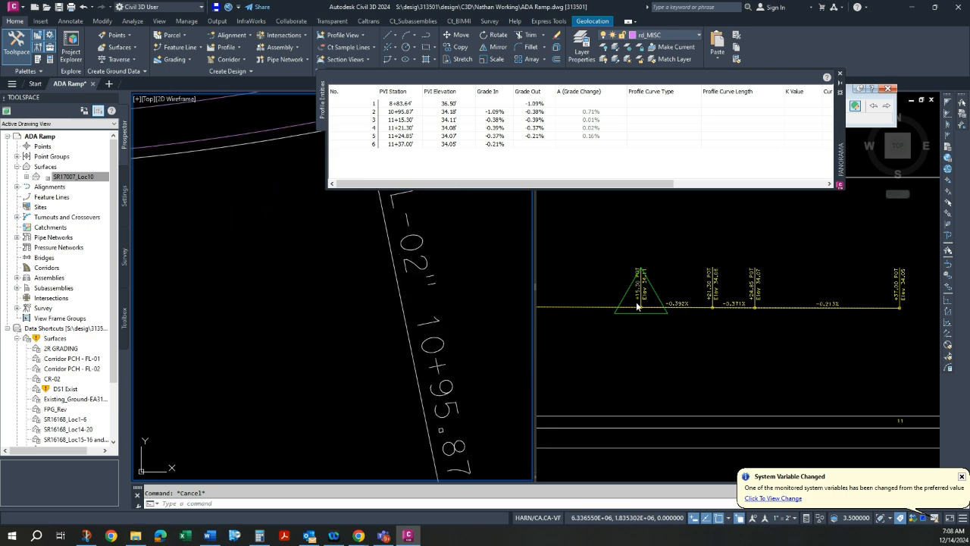
pyautogui.scroll(-2, 508, 339)
pyautogui.scroll(3, 640, 326)
pyautogui.scroll(-2, 683, 335)
pyautogui.moveTo(621, 341); pyautogui.dragTo(744, 335, button='middle')
pyautogui.scroll(3, 550, 314)
pyautogui.scroll(-3, 585, 312)
pyautogui.scroll(-3, 584, 312)
pyautogui.scroll(3, 611, 317)
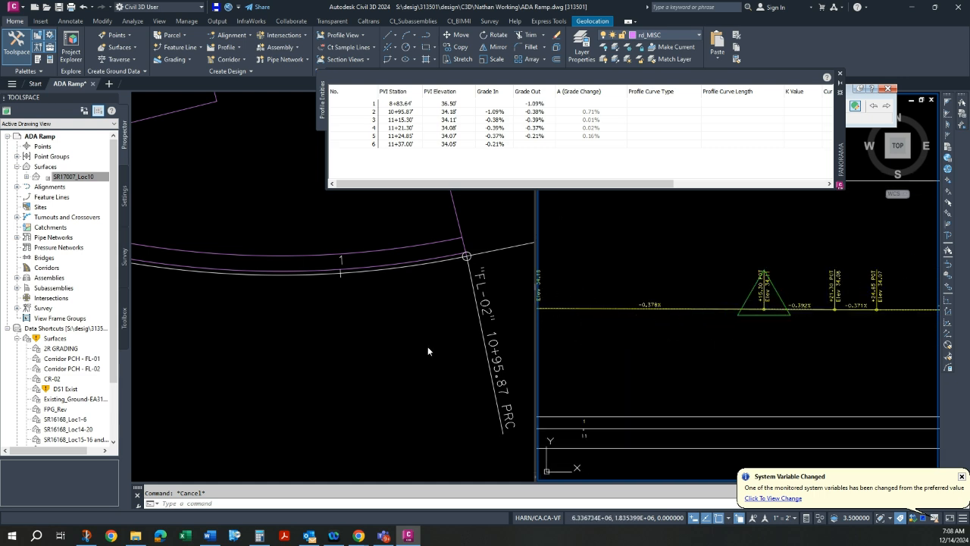
# Step: Check the ramp corner labels at 11+15.3 and 11+21.3 in plan against their PVIs in the profile view
pyautogui.click(450, 336)
pyautogui.scroll(-6, 452, 335)
pyautogui.scroll(4, 335, 312)
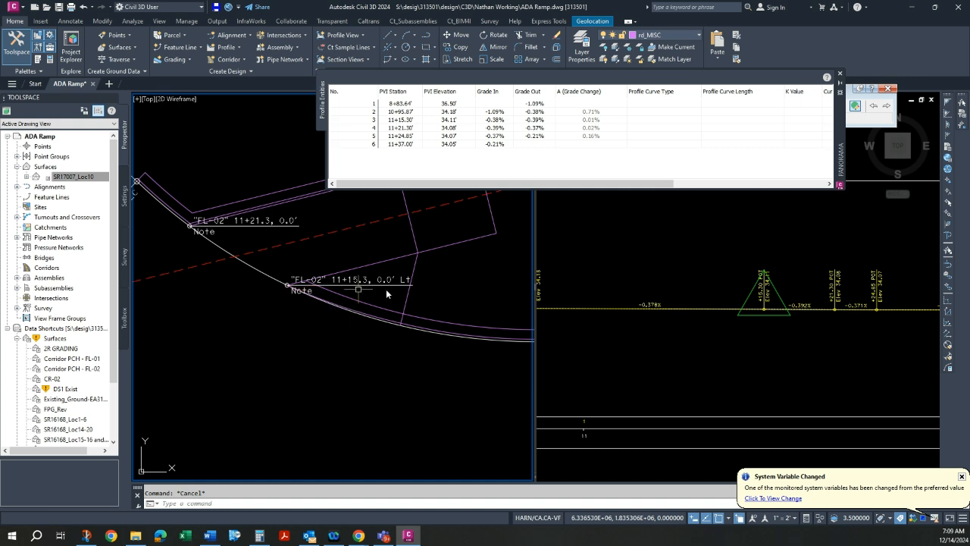
pyautogui.click(852, 308)
pyautogui.scroll(4, 852, 307)
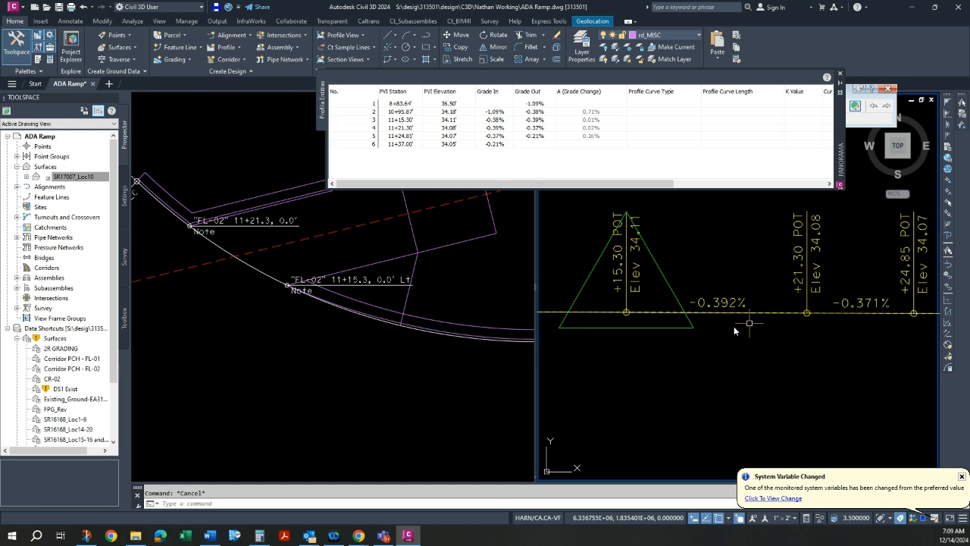
pyautogui.scroll(-4, 691, 346)
pyautogui.click(310, 338)
pyautogui.scroll(-3, 342, 342)
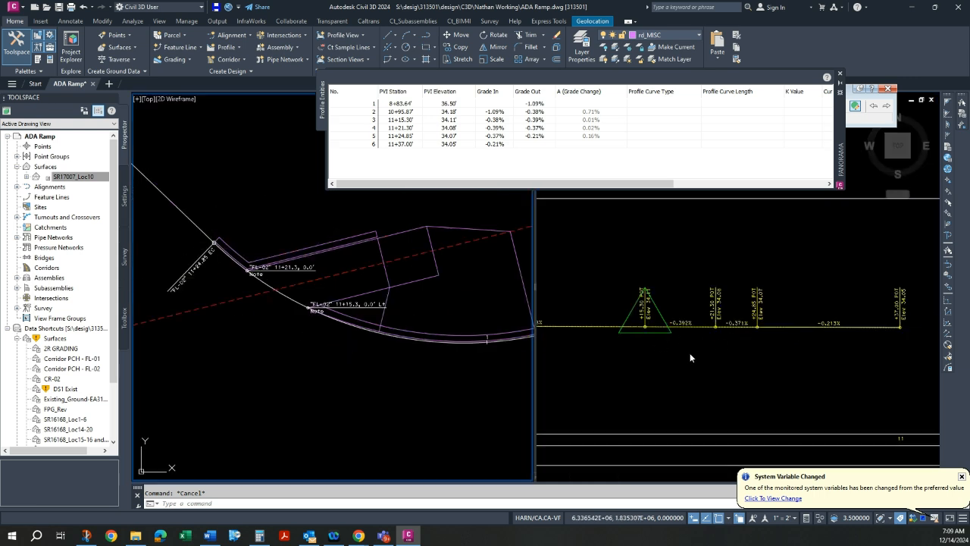
pyautogui.scroll(-4, 687, 360)
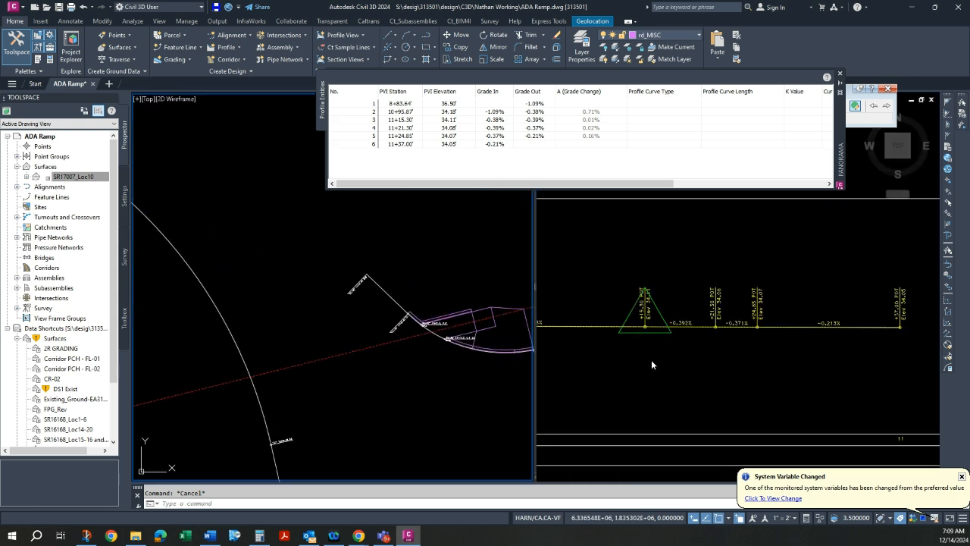
# Step: Move the FL profile's starting PVI along existing ground to about station 10+93.26, elevation 34.18, just before the 10+95.87 PVI, and deselect the profile
pyautogui.click(655, 364)
pyautogui.scroll(-6, 756, 358)
pyautogui.scroll(4, 729, 365)
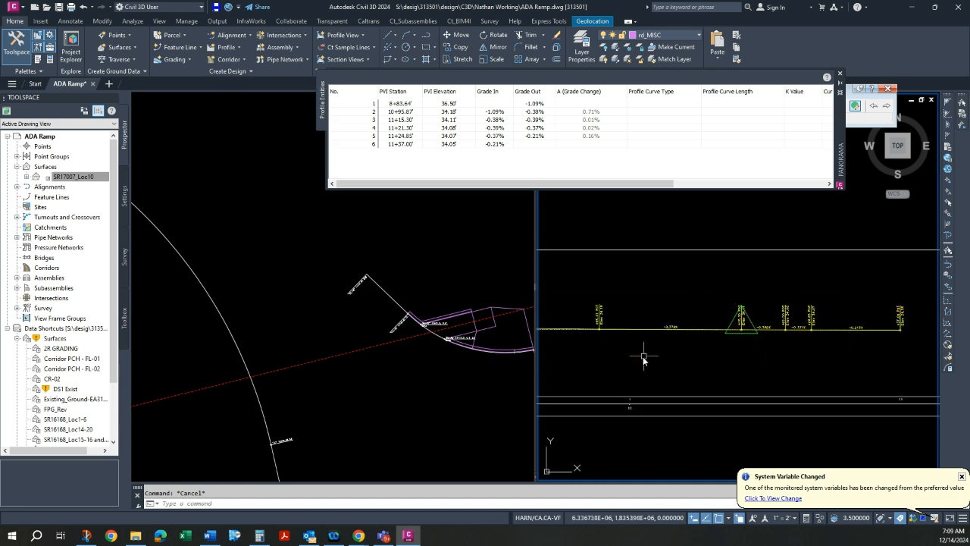
pyautogui.scroll(-8, 709, 351)
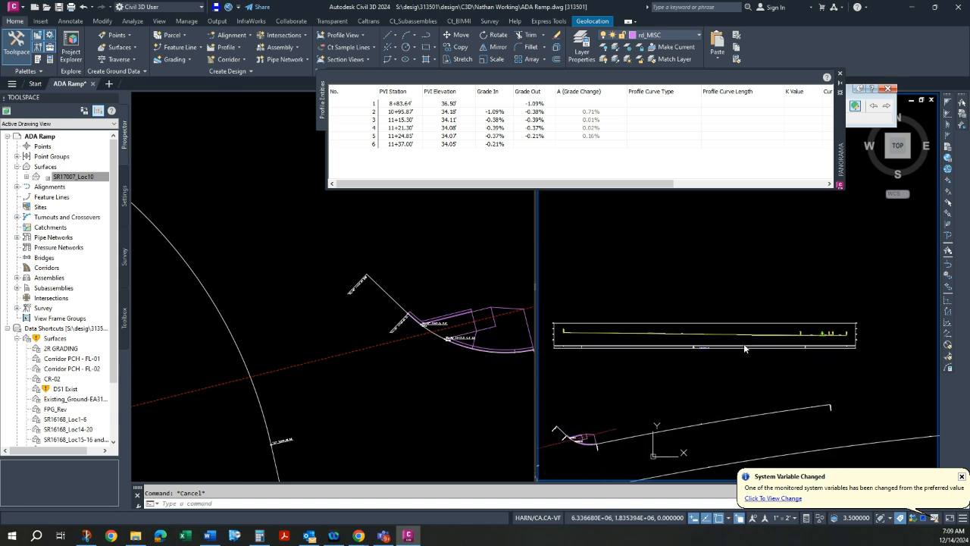
pyautogui.scroll(8, 709, 356)
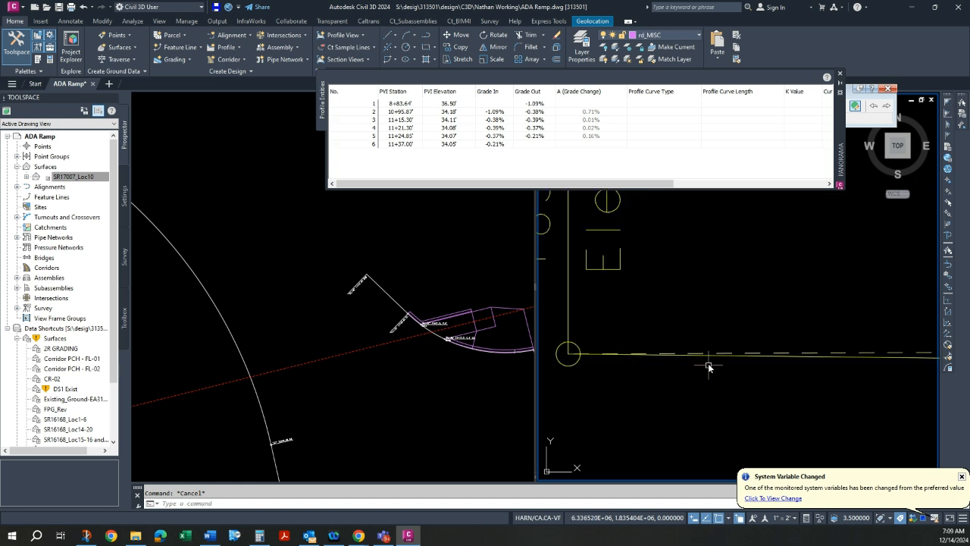
pyautogui.click(709, 358)
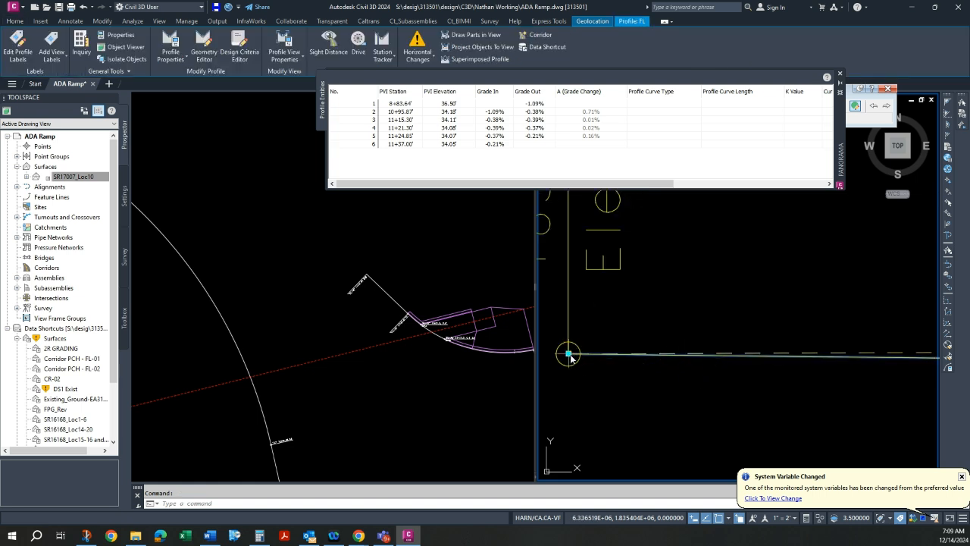
pyautogui.click(568, 353)
pyautogui.scroll(-5, 585, 383)
pyautogui.moveTo(584, 383); pyautogui.dragTo(570, 379, button='middle')
pyautogui.scroll(6, 860, 379)
pyautogui.moveTo(869, 365); pyautogui.dragTo(600, 377, button='middle')
pyautogui.scroll(2, 628, 334)
pyautogui.scroll(6, 628, 333)
pyautogui.scroll(-4, 670, 351)
pyautogui.scroll(4, 630, 344)
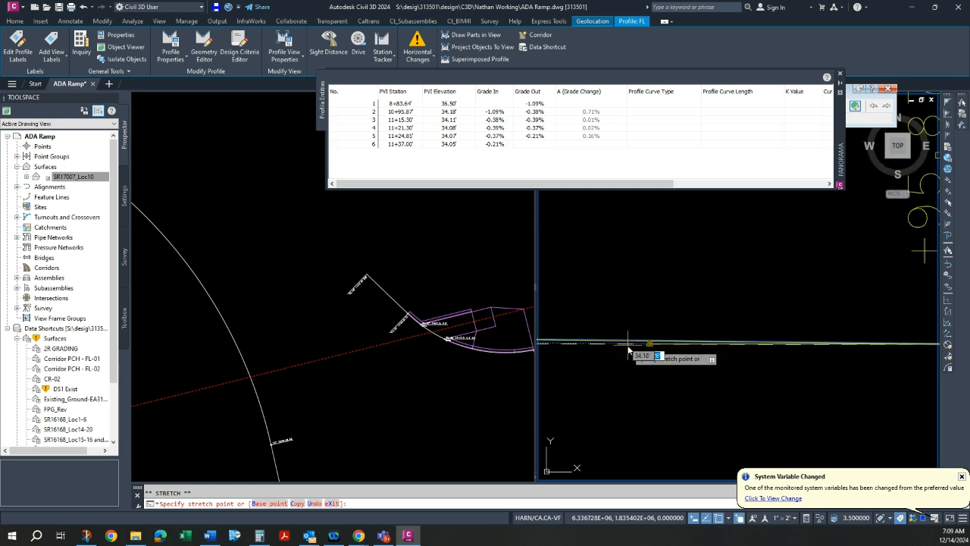
pyautogui.click(628, 350)
pyautogui.scroll(3, 682, 364)
pyautogui.rightClick(682, 363)
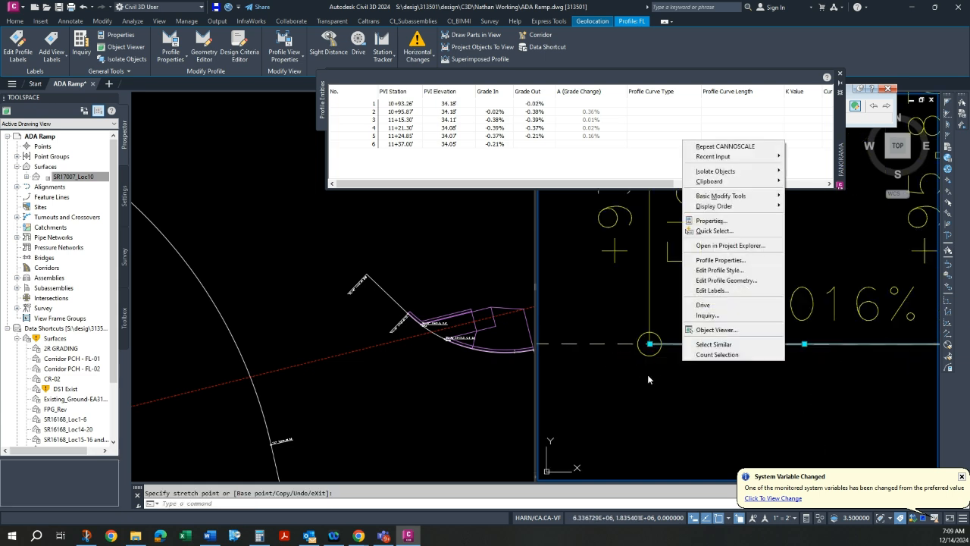
pyautogui.press('Escape')
pyautogui.scroll(-7, 648, 375)
pyautogui.scroll(-3, 641, 366)
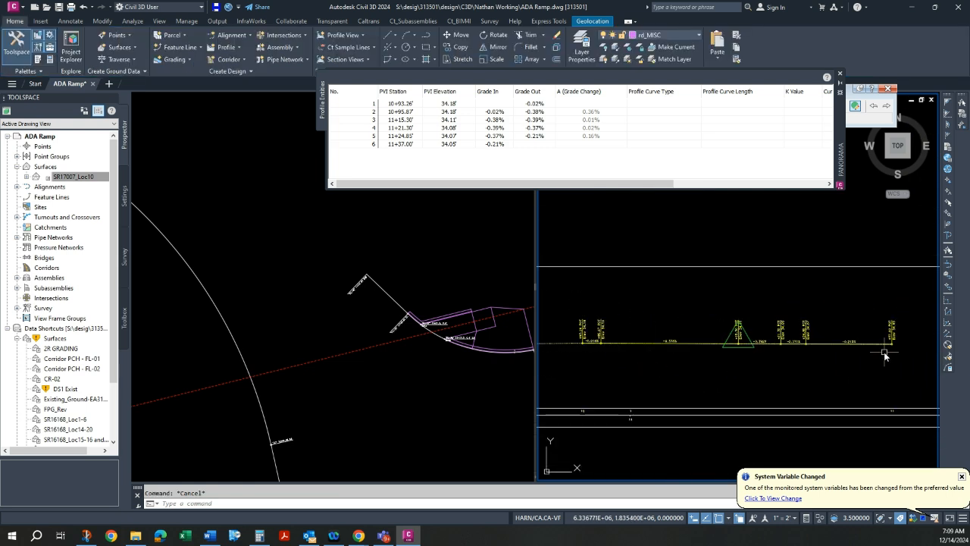
# Step: Compare the alignment's 11+24.85 EC and 11+37.00 END points in plan with the last two PVIs in the profile view
pyautogui.click(386, 350)
pyautogui.scroll(5, 411, 317)
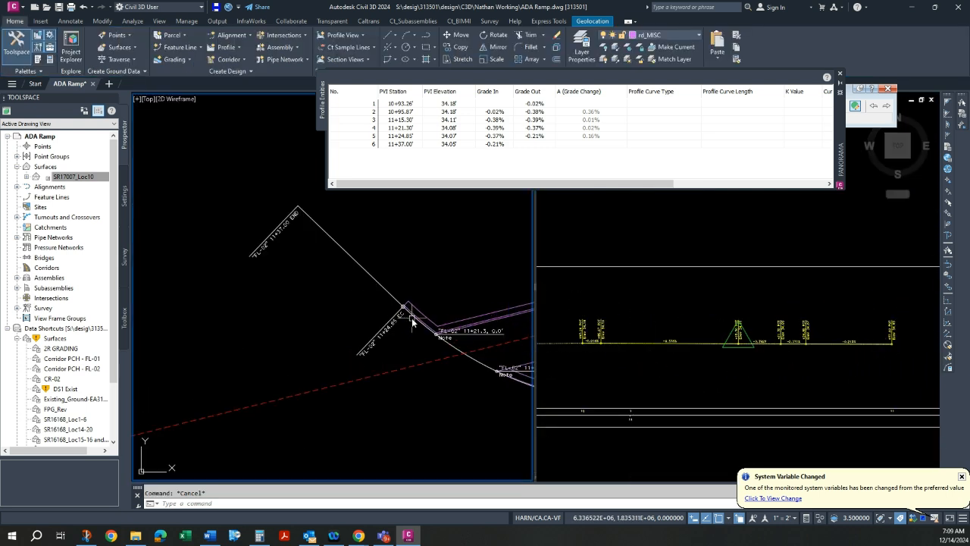
pyautogui.click(819, 353)
pyautogui.scroll(4, 818, 354)
pyautogui.scroll(-6, 788, 364)
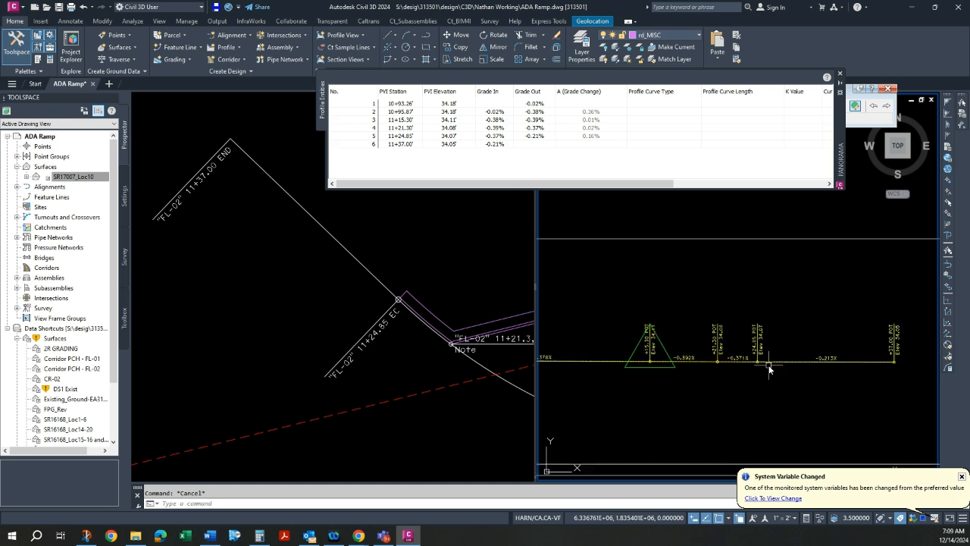
pyautogui.scroll(5, 813, 376)
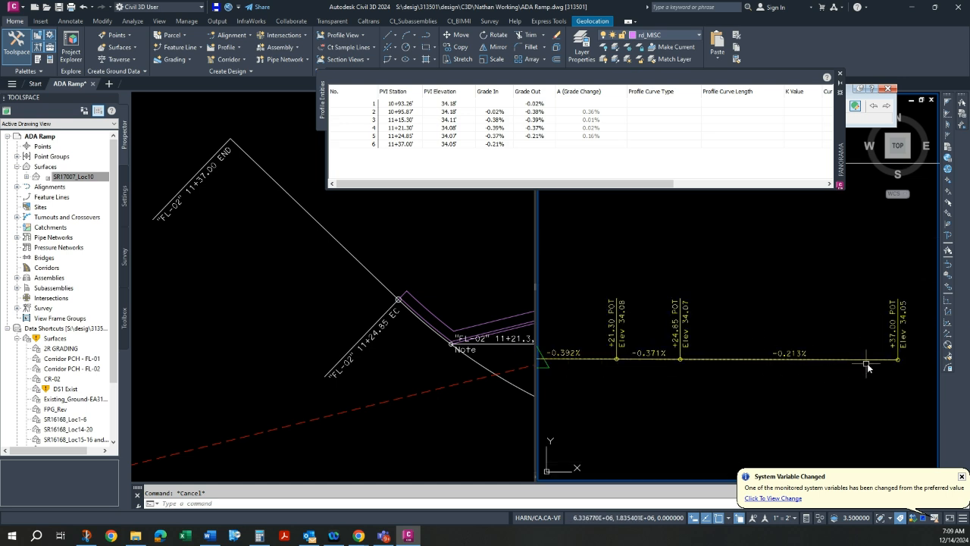
pyautogui.scroll(-3, 872, 371)
pyautogui.scroll(-3, 780, 372)
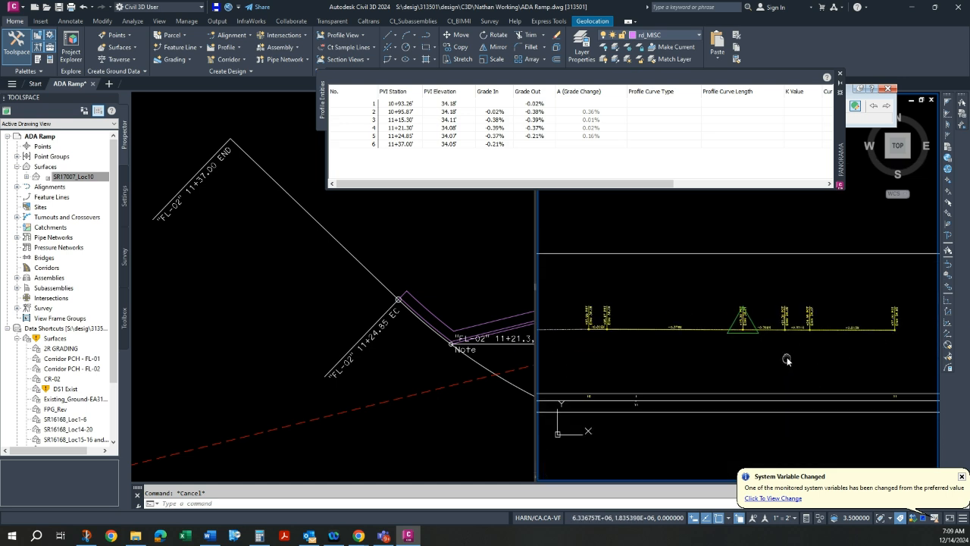